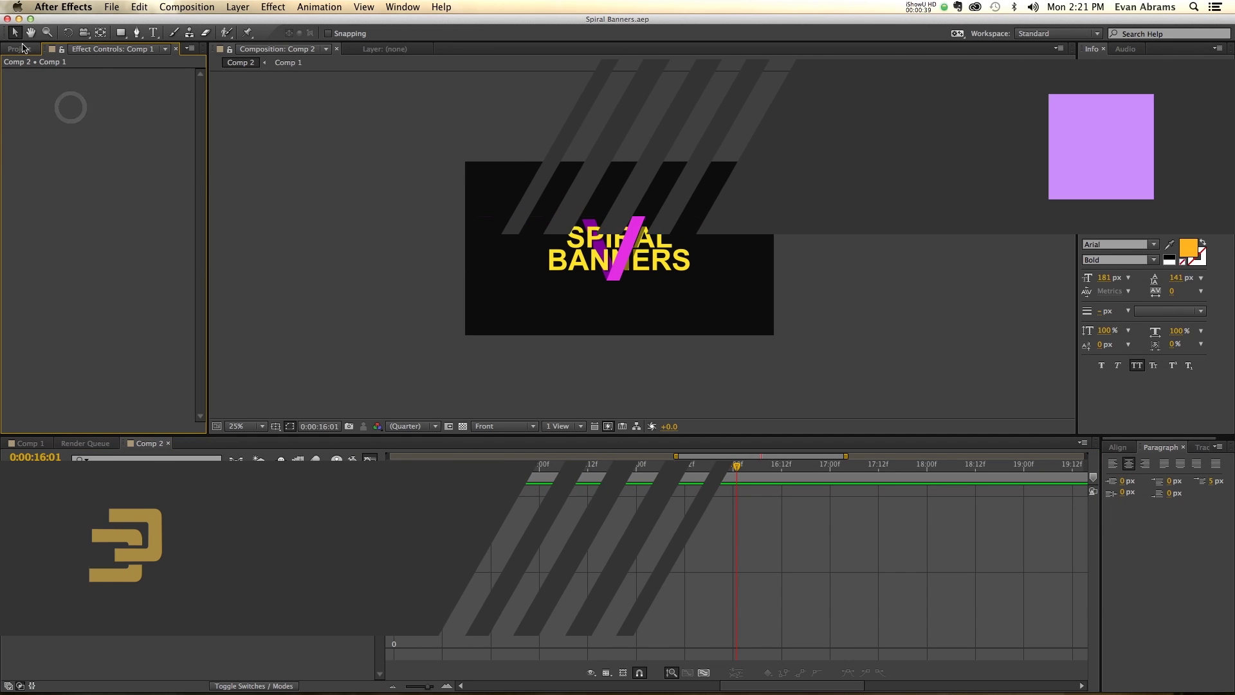
# Show the project's list of compositions in the Project panel
pyautogui.click(23, 48)
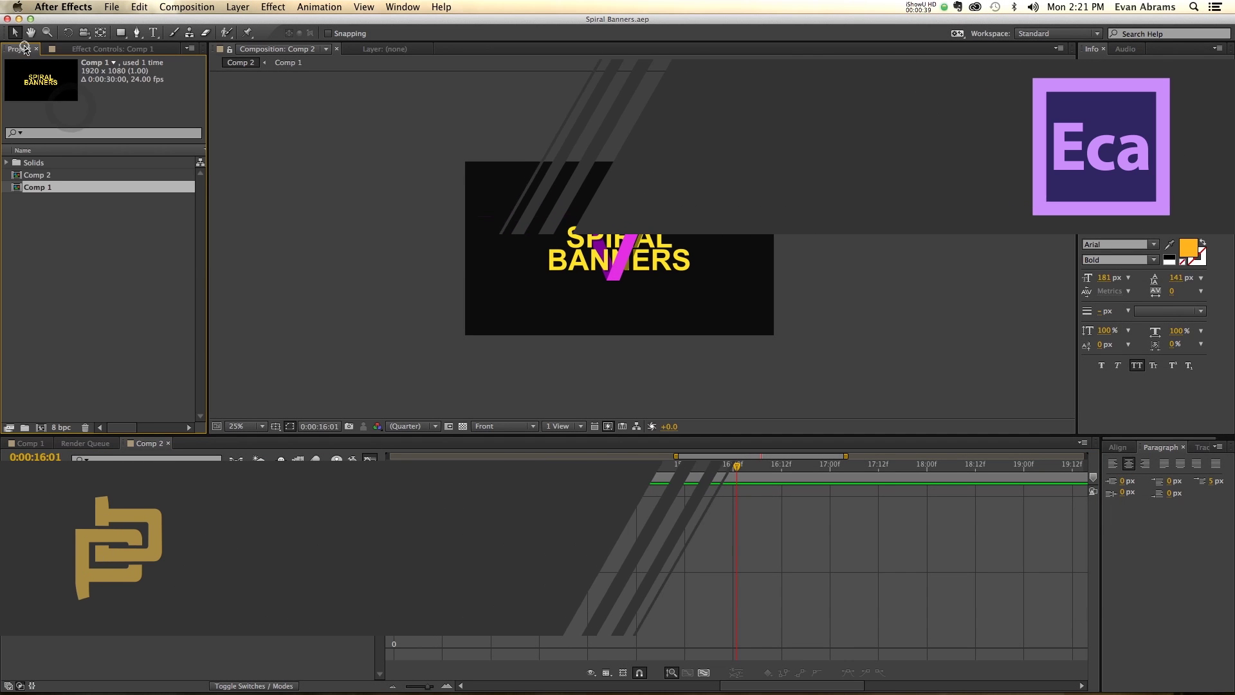
# Create Comp 3 and type 'SPIRAL' and 'BANNERS' as two-line text
pyautogui.click(41, 428)
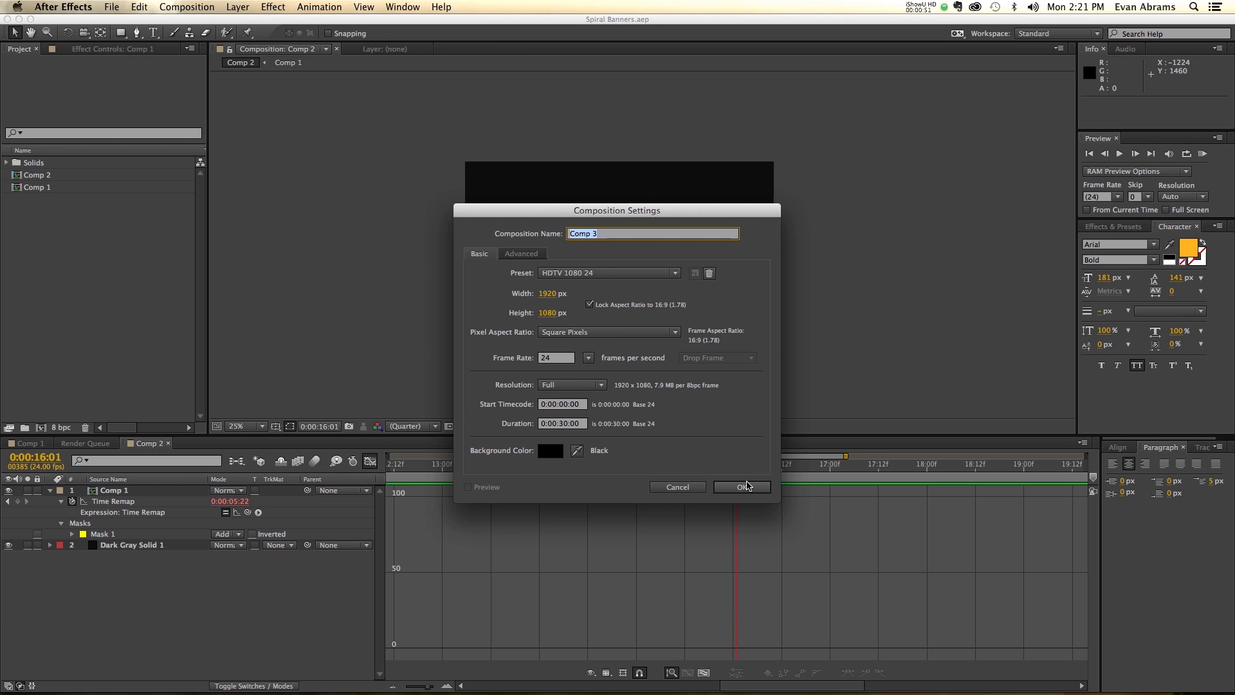
pyautogui.click(744, 487)
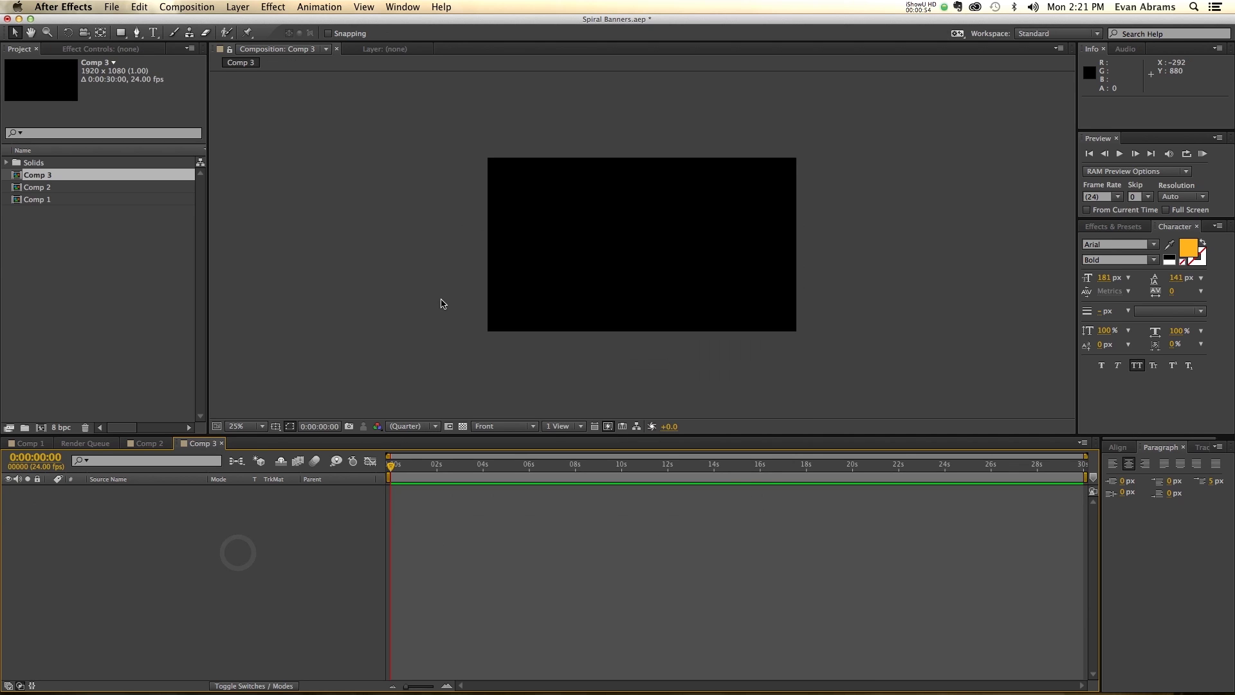
pyautogui.press('super+t')
pyautogui.click(605, 239)
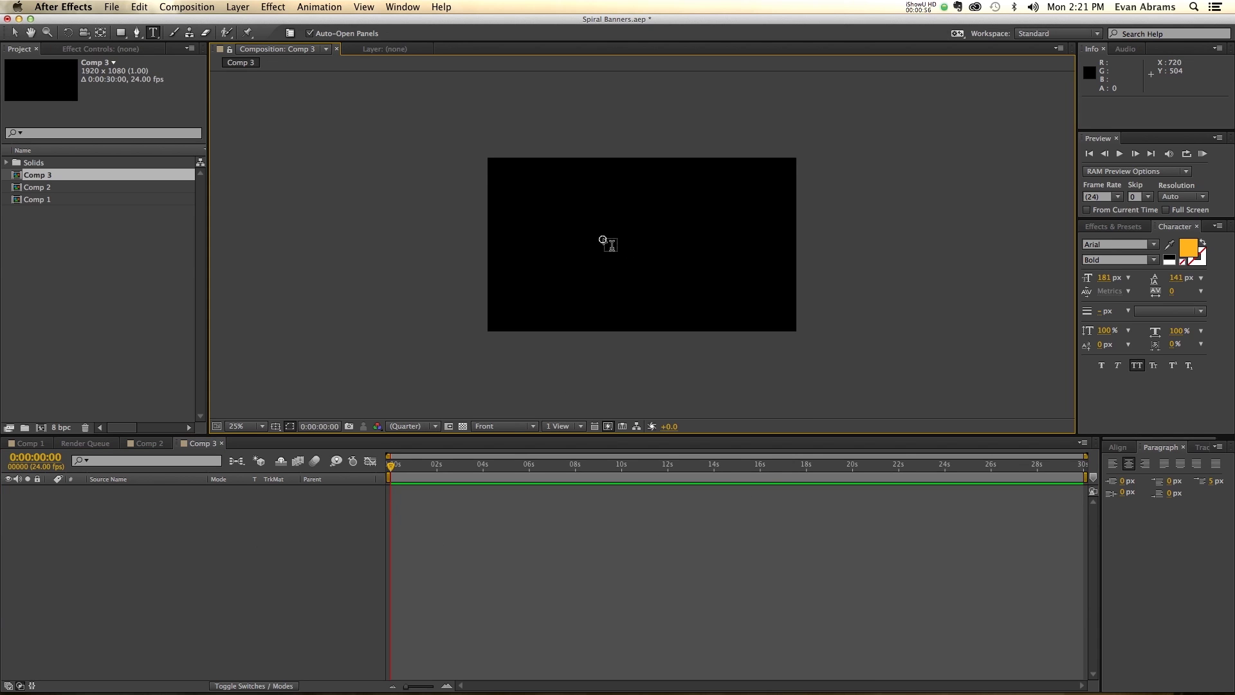
pyautogui.write('SPIRAL')
pyautogui.press('Return')
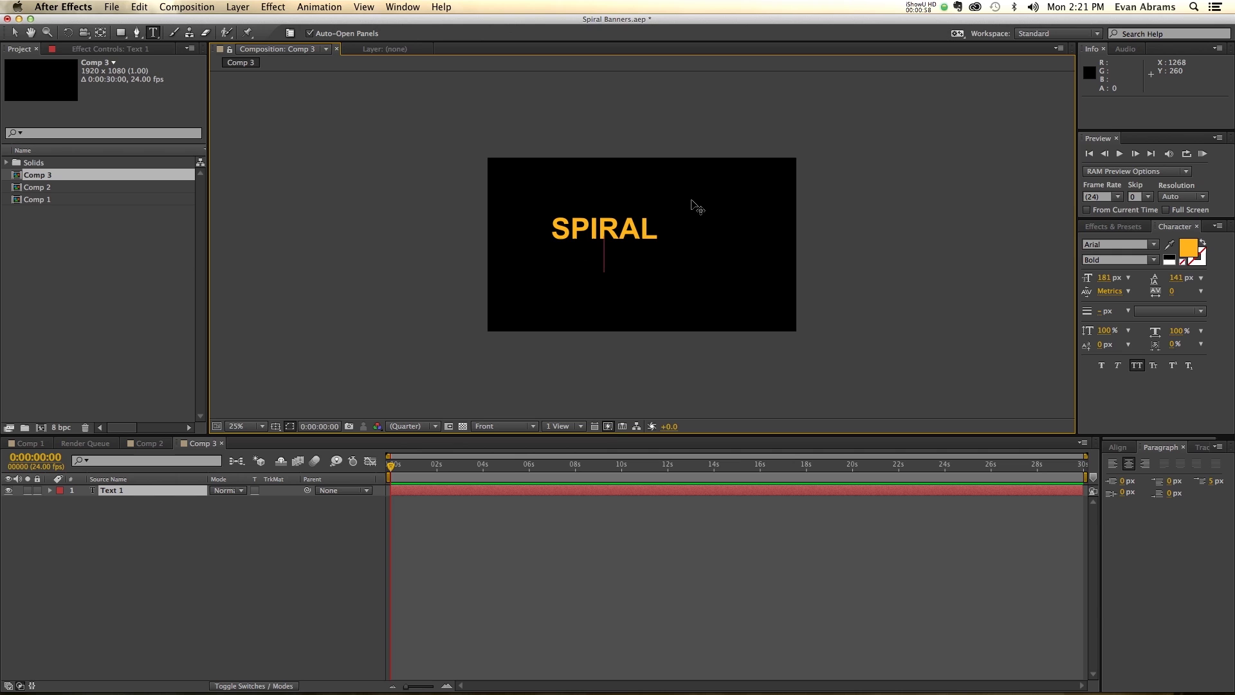
pyautogui.write('BANNERS')
pyautogui.press('KP_Enter')
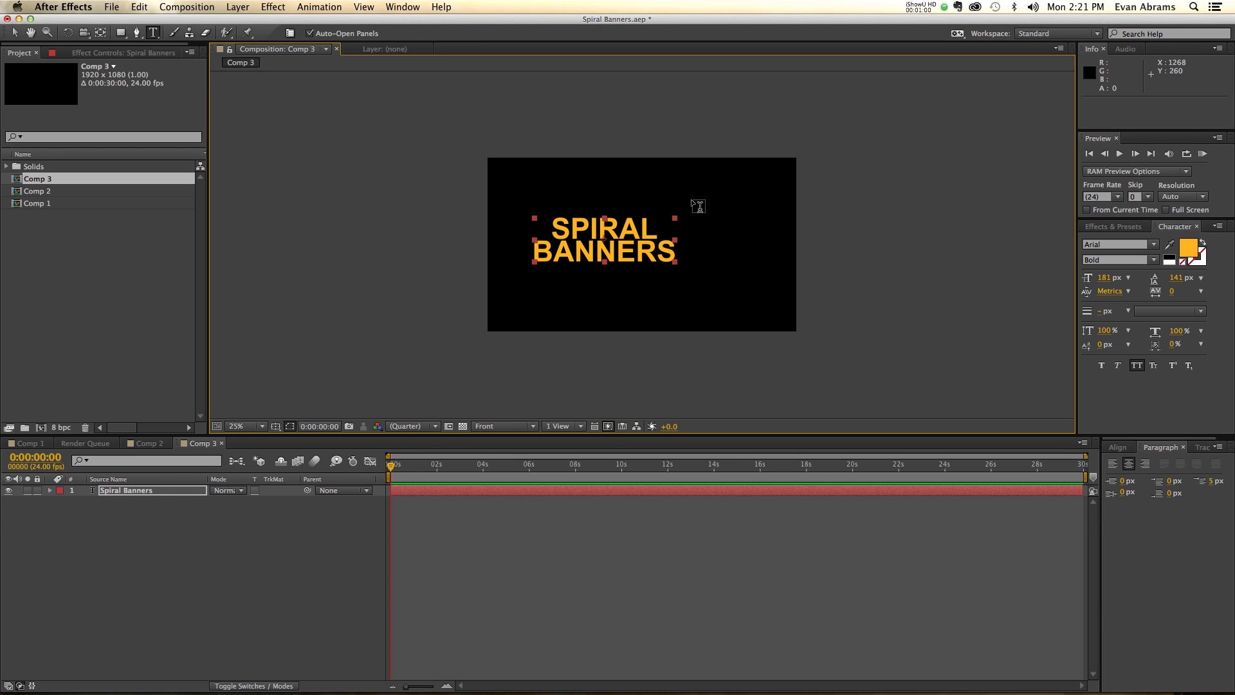
# Centre the text horizontally and vertically in the composition with the Align panel
pyautogui.press('v')
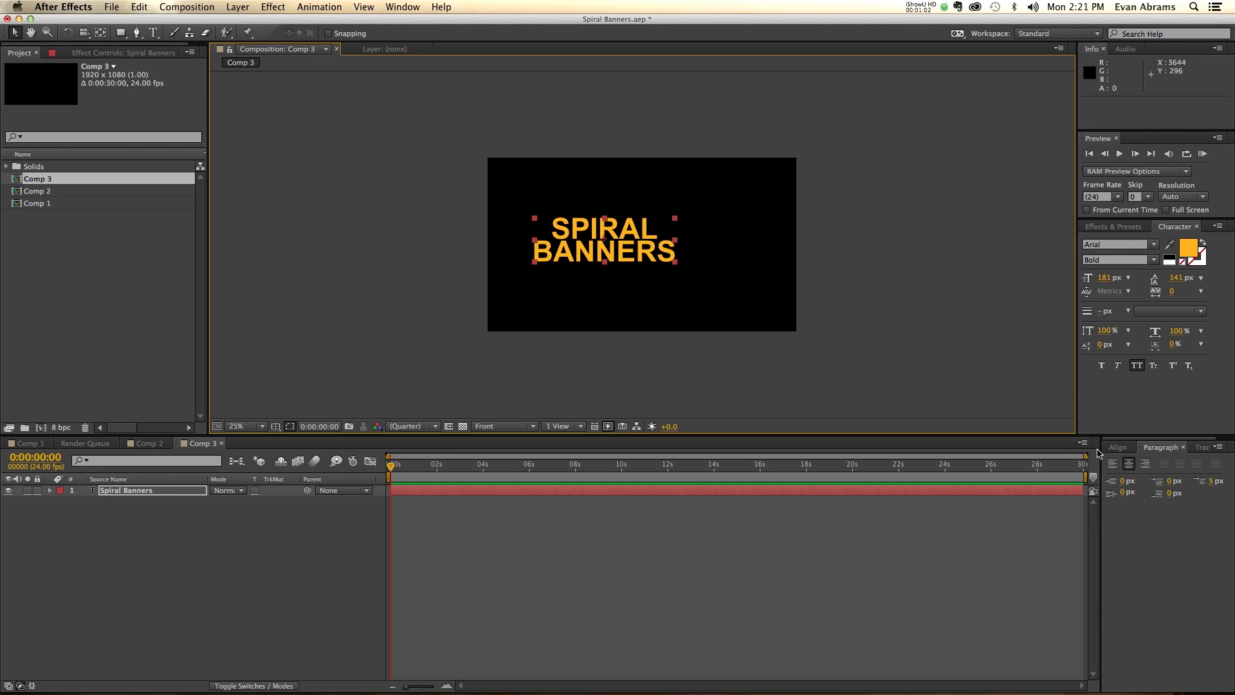
pyautogui.click(1119, 447)
pyautogui.click(1137, 476)
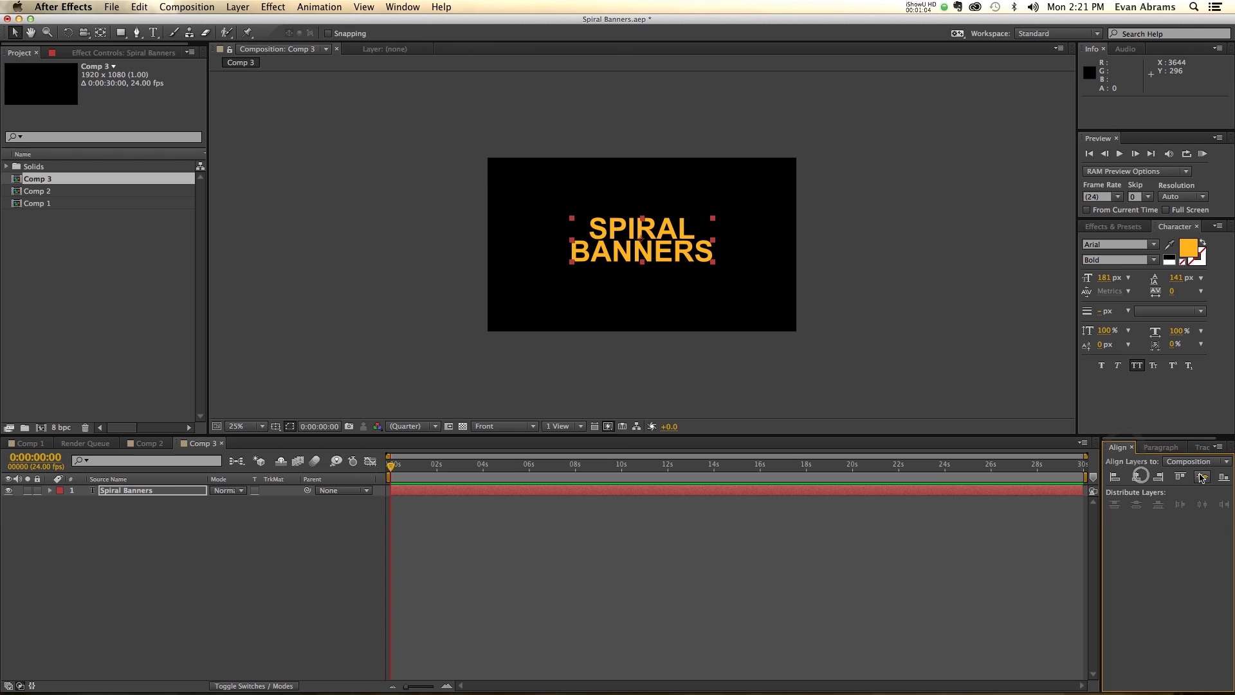
pyautogui.click(1200, 476)
# Rename the text layer to 'object' and zoom the view to 50%
pyautogui.click(257, 518)
pyautogui.click(157, 494)
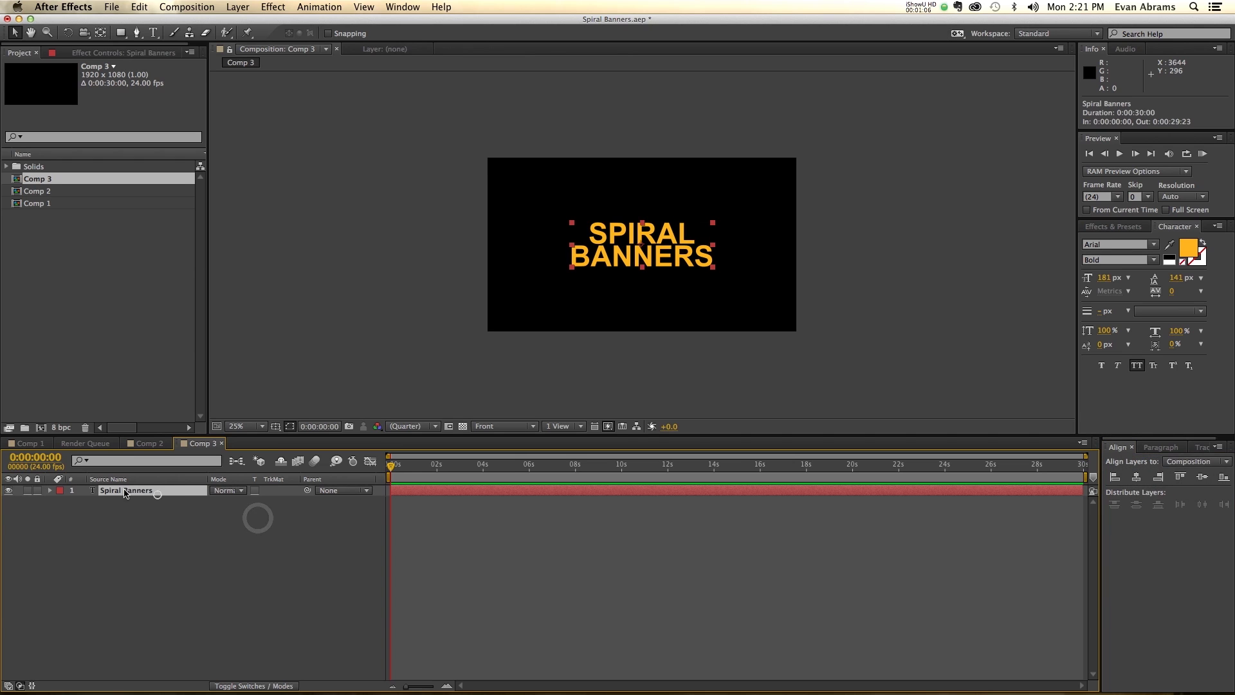
pyautogui.press('Return')
pyautogui.write('objec')
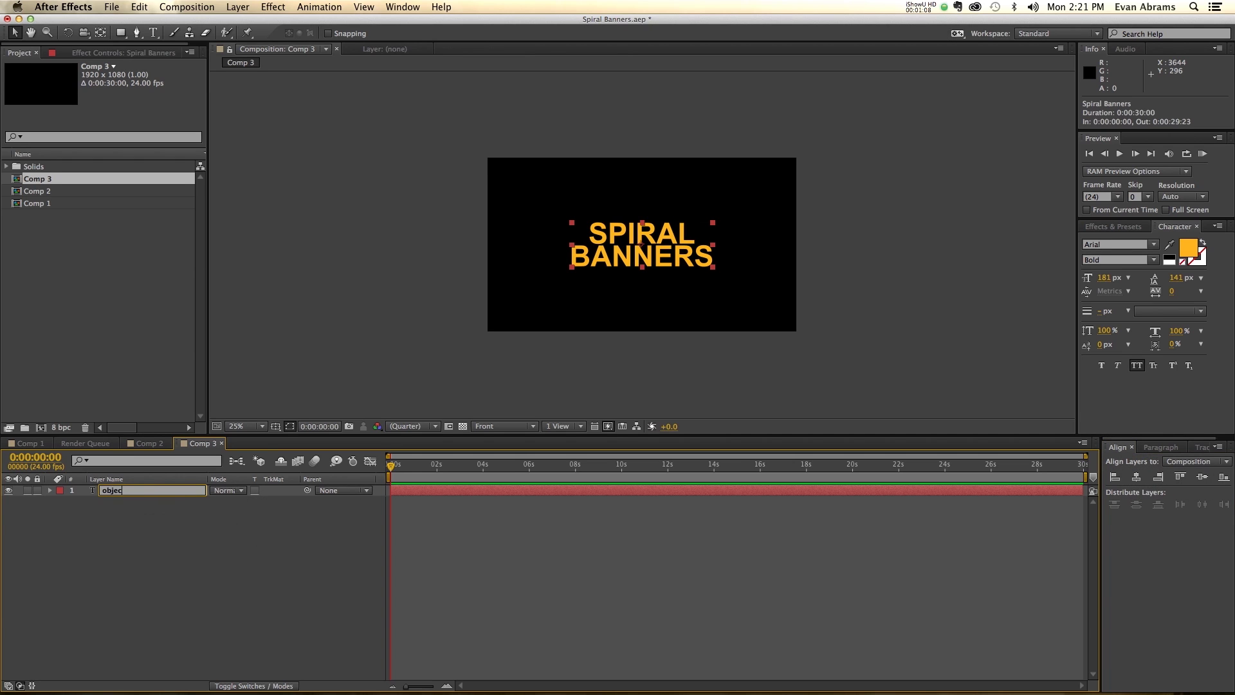
pyautogui.write('t')
pyautogui.press('Return')
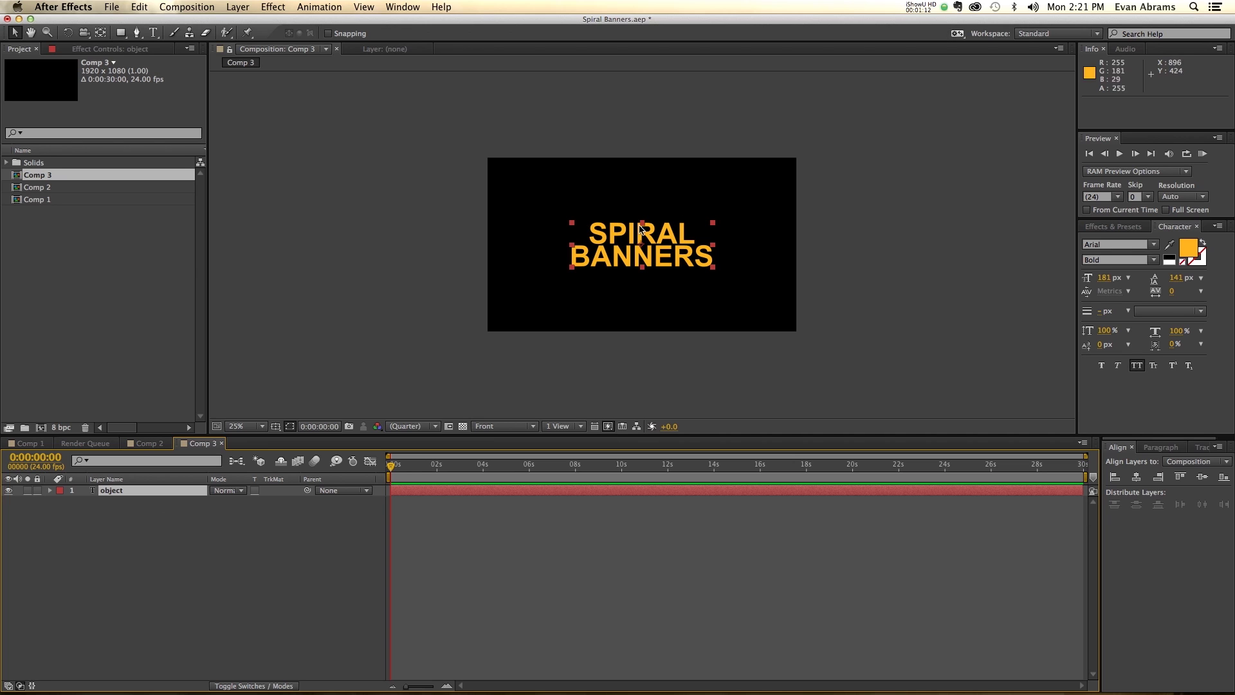
pyautogui.press('.')
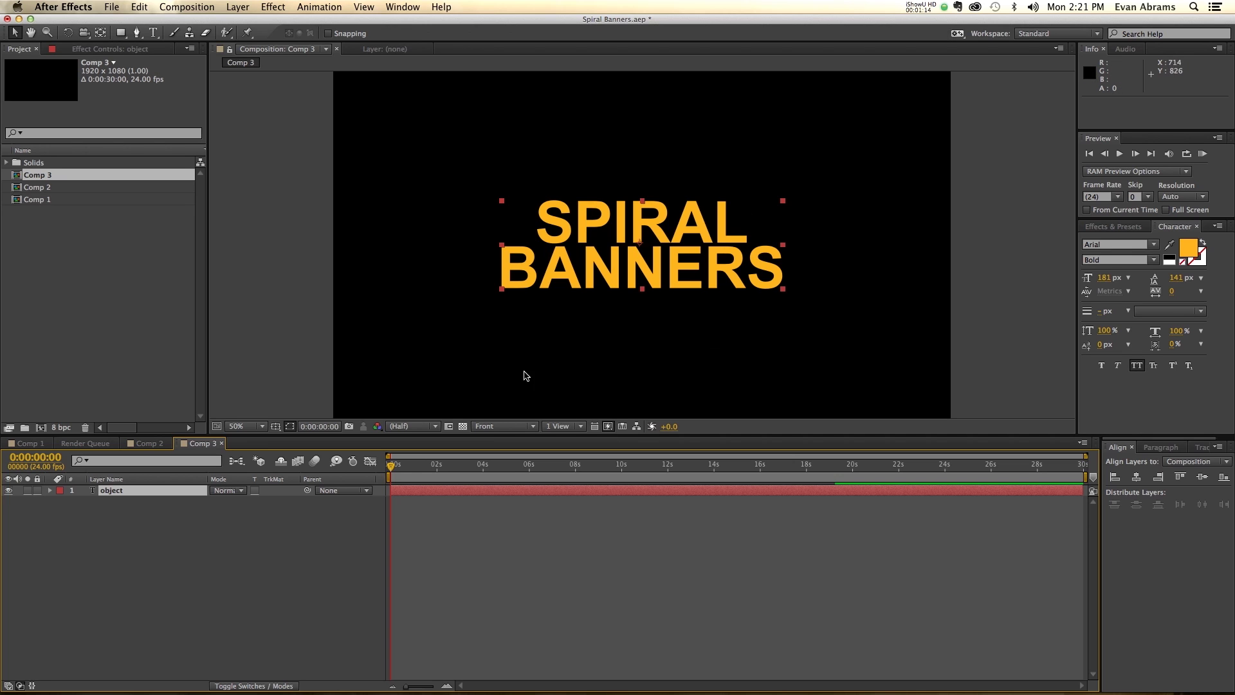
# Show a grid over the Comp 3 viewer, with the text layer deselected
pyautogui.click(204, 546)
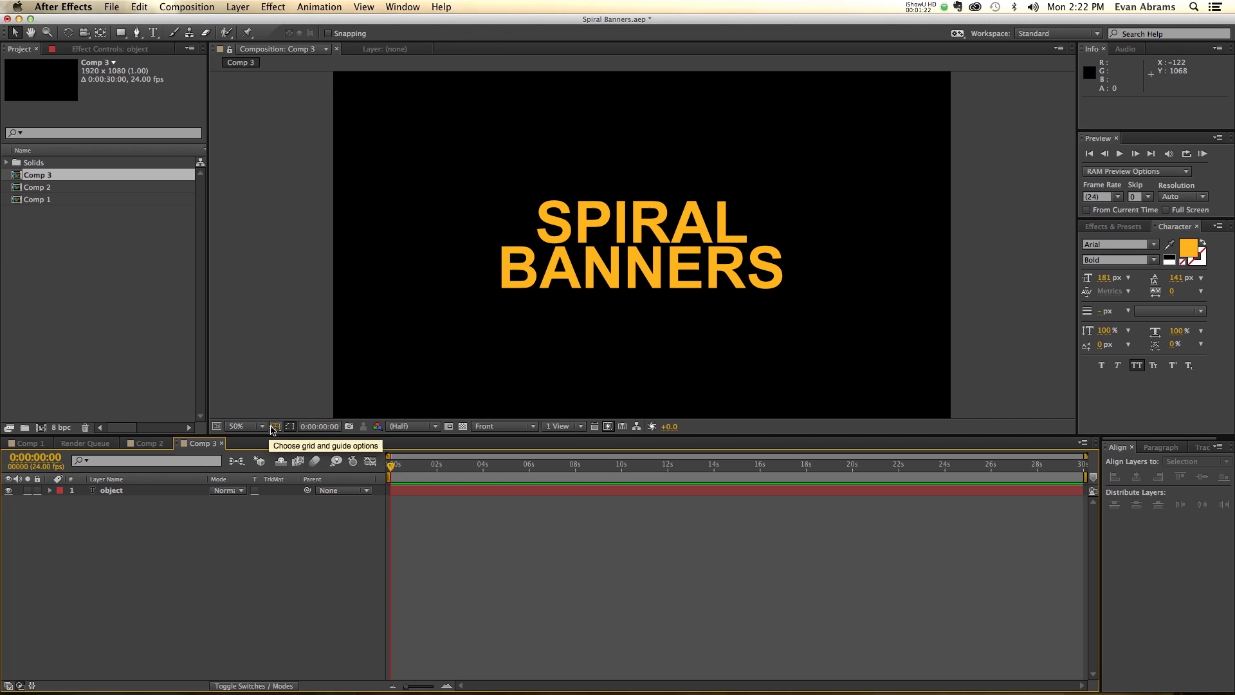
pyautogui.click(275, 426)
pyautogui.click(301, 473)
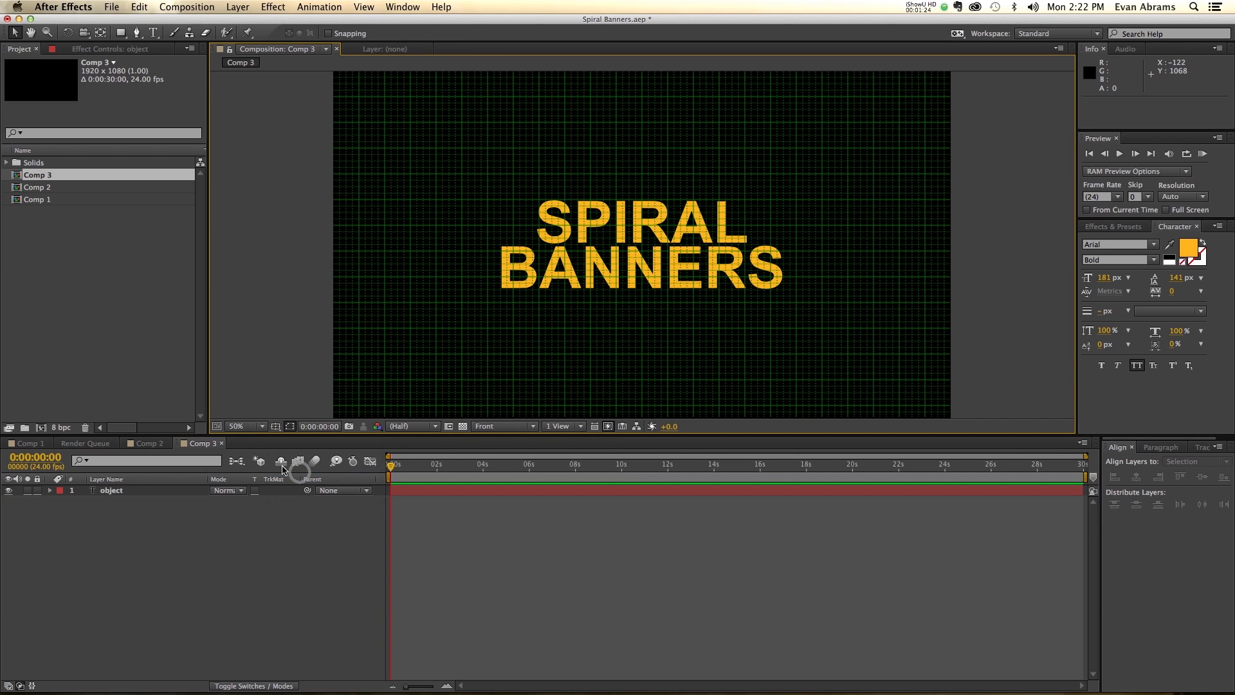
pyautogui.click(364, 7)
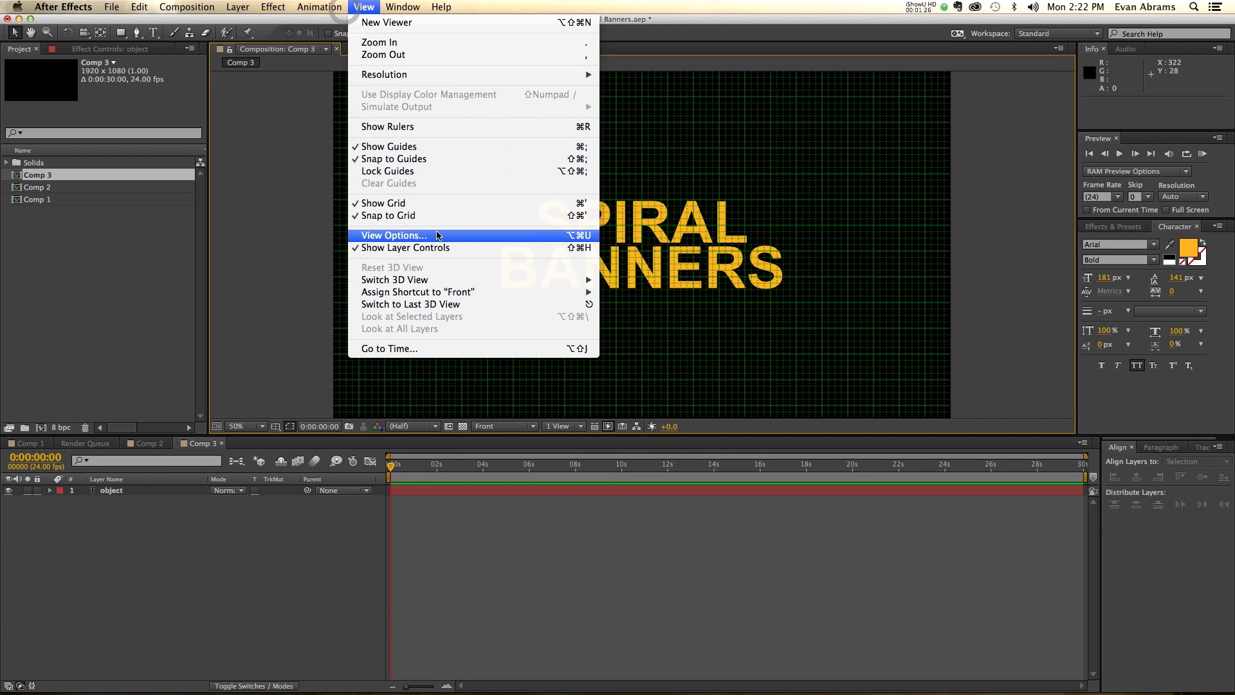
pyautogui.click(750, 230)
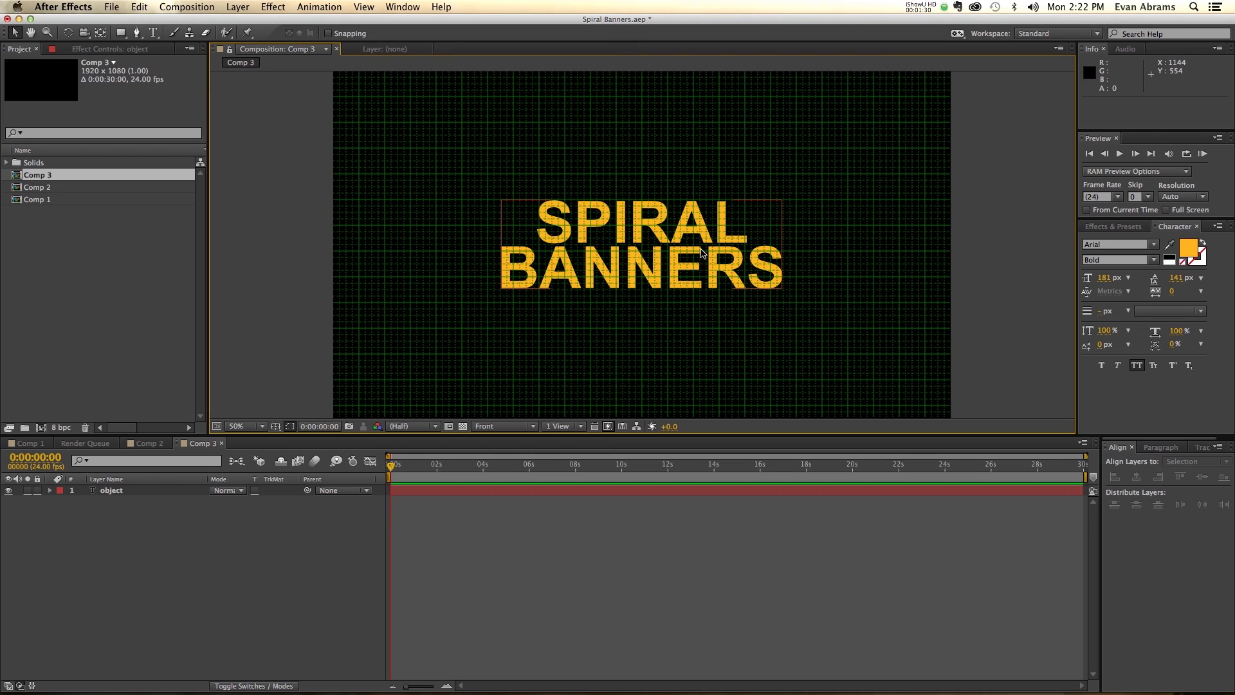
pyautogui.click(153, 554)
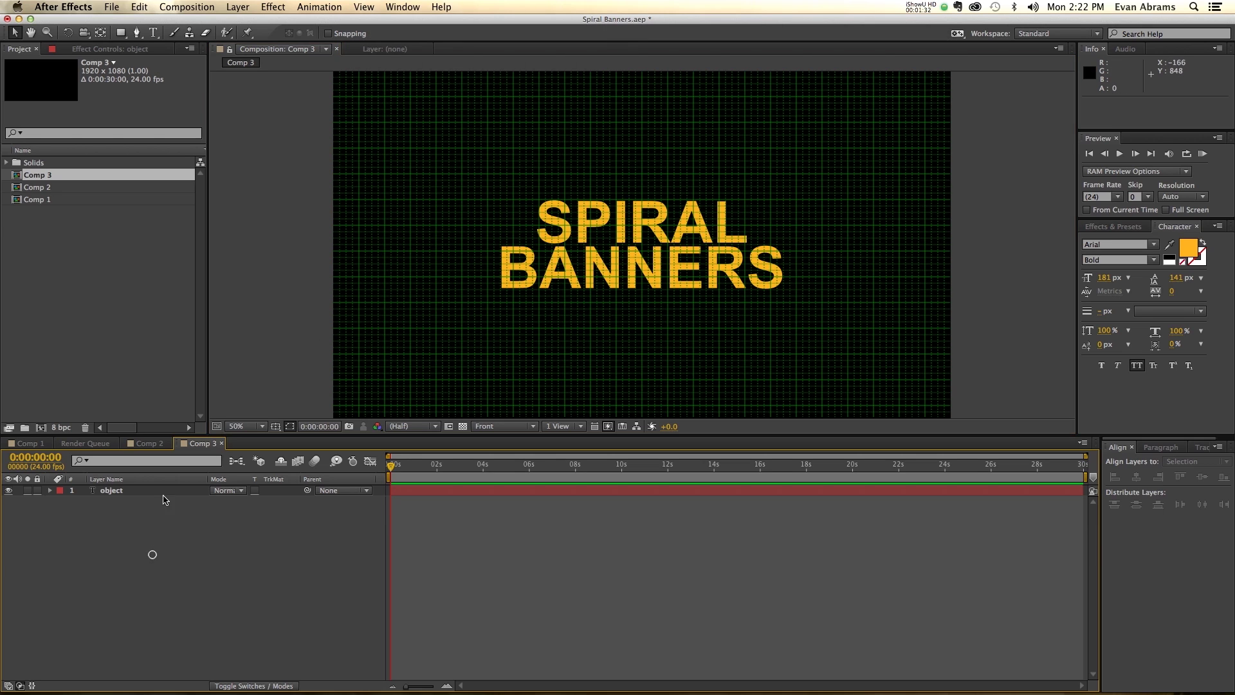
pyautogui.click(136, 32)
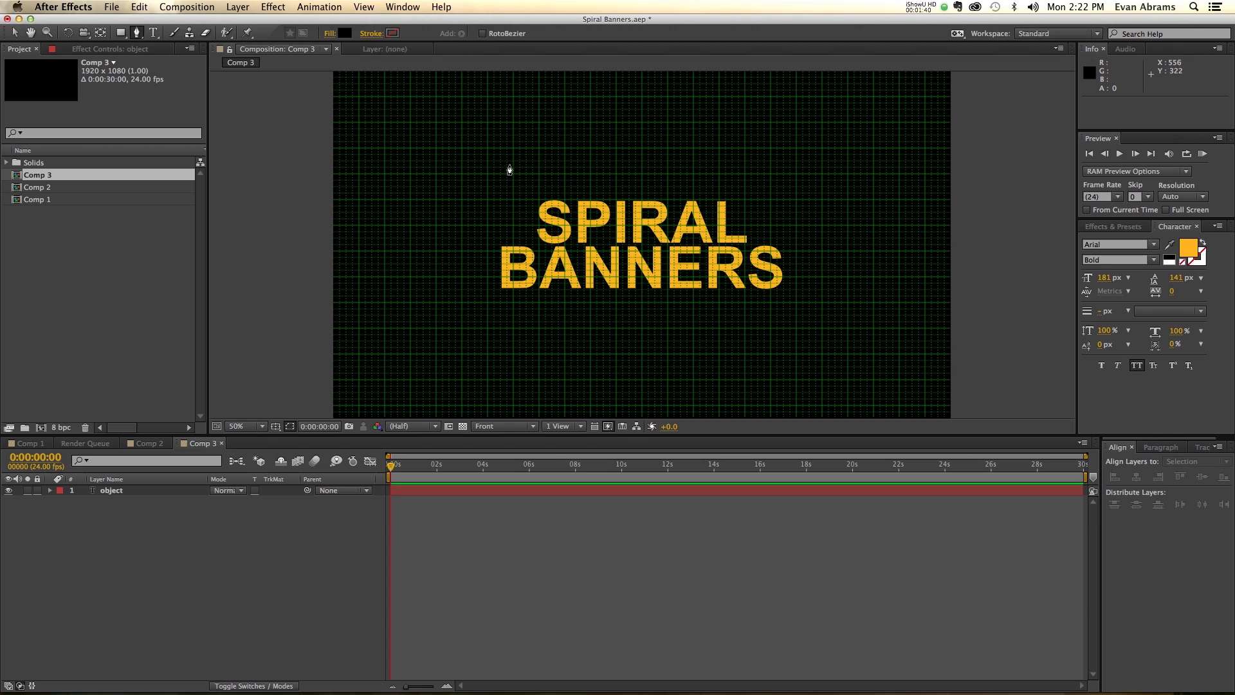
# Draw a white-filled four-corner slanted parallelogram across the title's left letters
pyautogui.click(344, 34)
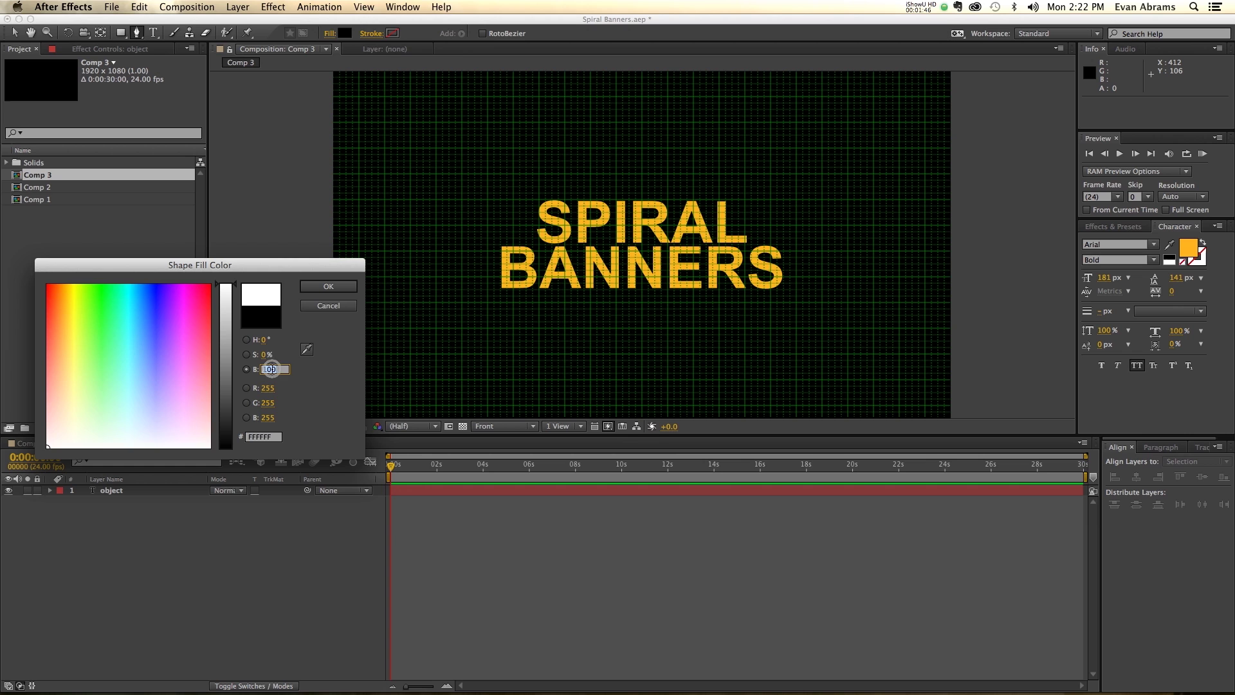
pyautogui.press('Return')
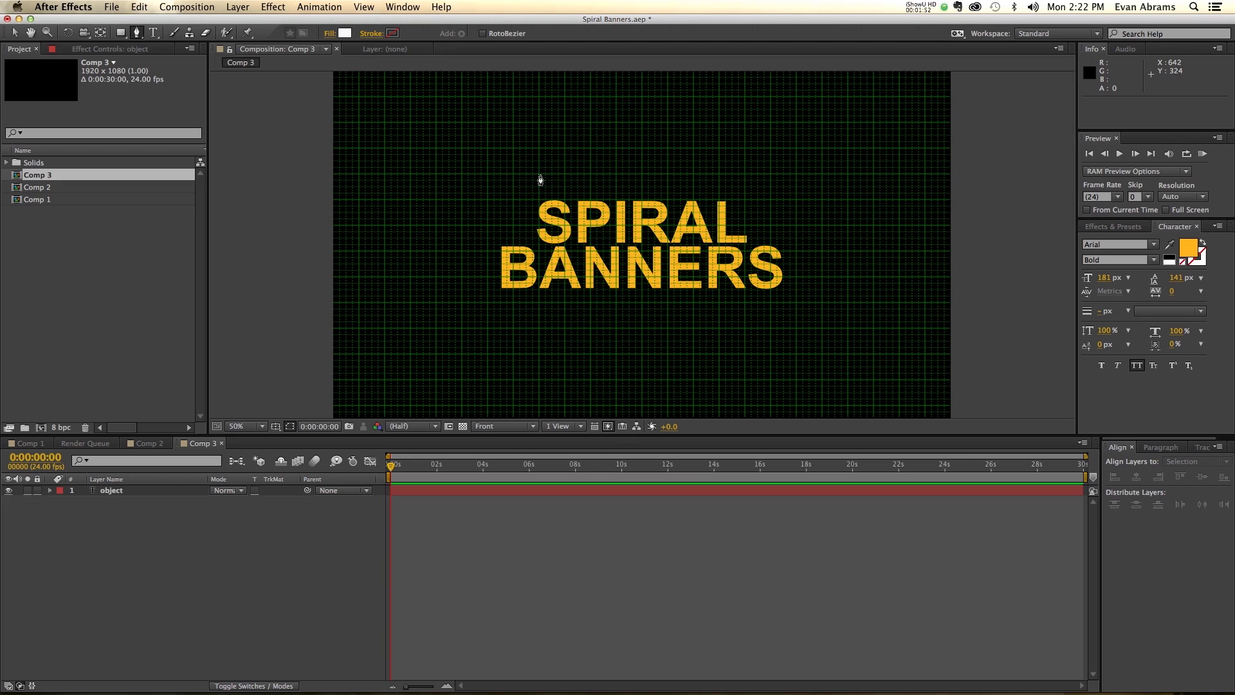
pyautogui.click(539, 174)
pyautogui.click(584, 174)
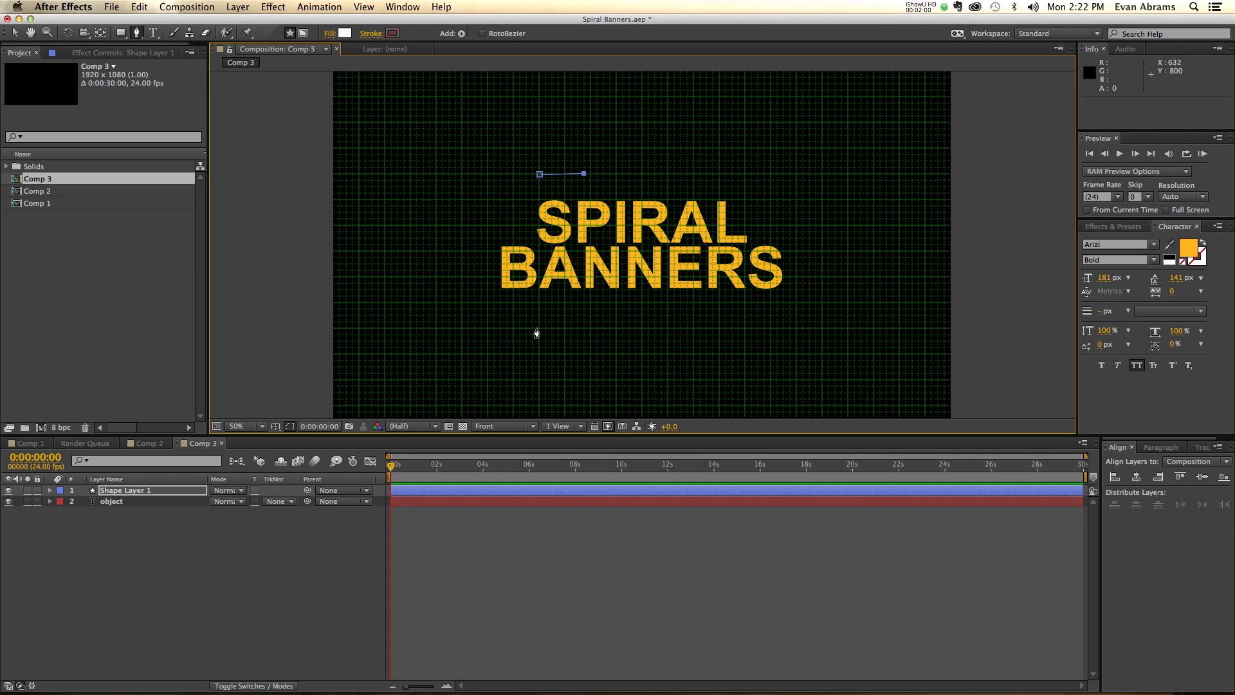
pyautogui.click(487, 327)
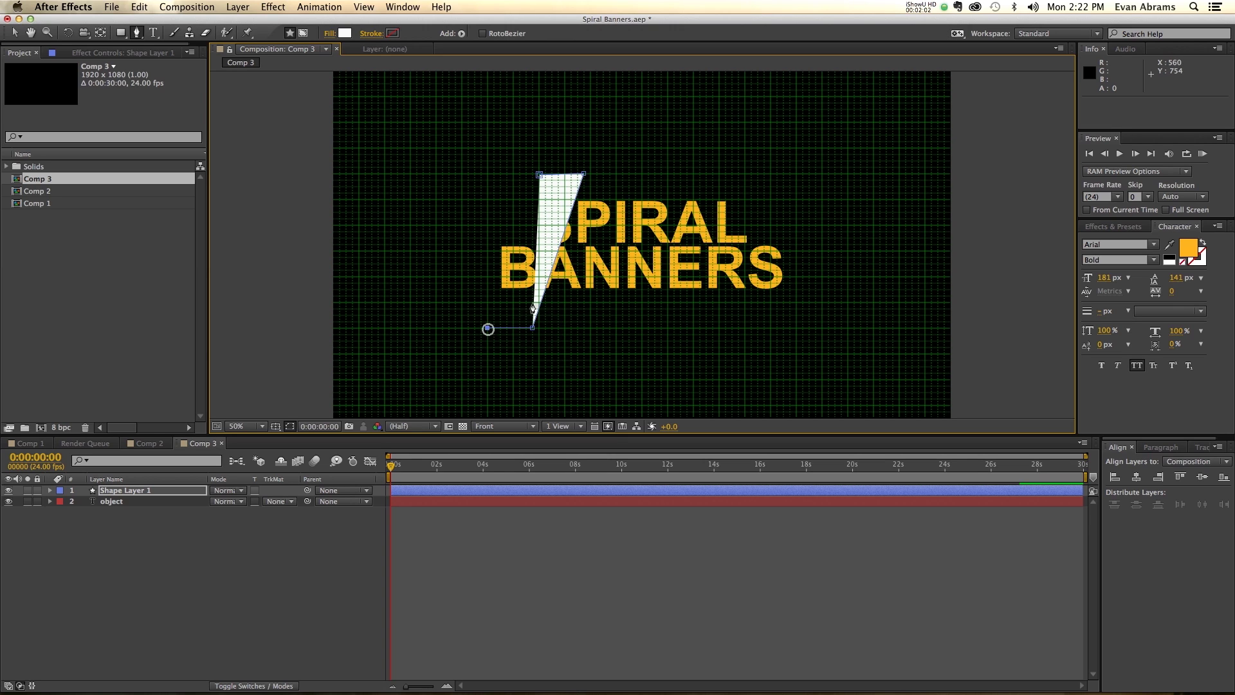
pyautogui.click(538, 181)
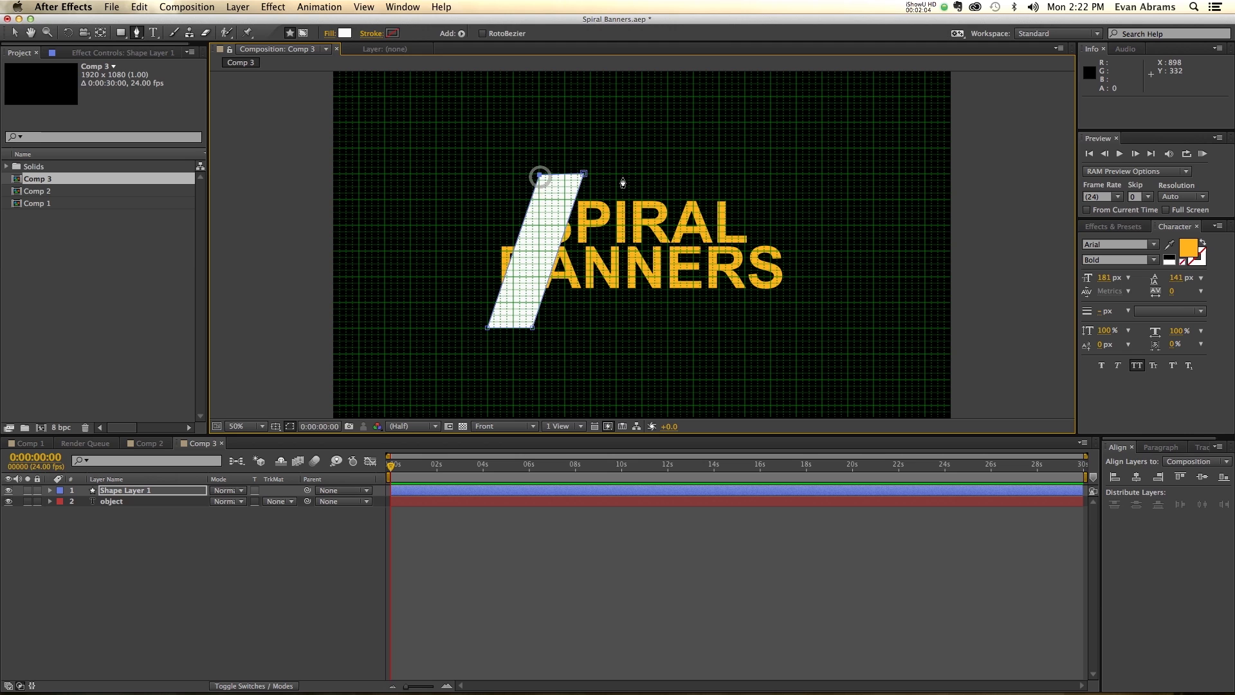
# Fine-tune the parallelogram's four corners at 100% zoom
pyautogui.press('v')
pyautogui.moveTo(583, 174)
pyautogui.mouseDown()
pyautogui.moveTo(566, 169)
pyautogui.moveTo(590, 174)
pyautogui.mouseUp()
pyautogui.press('.')
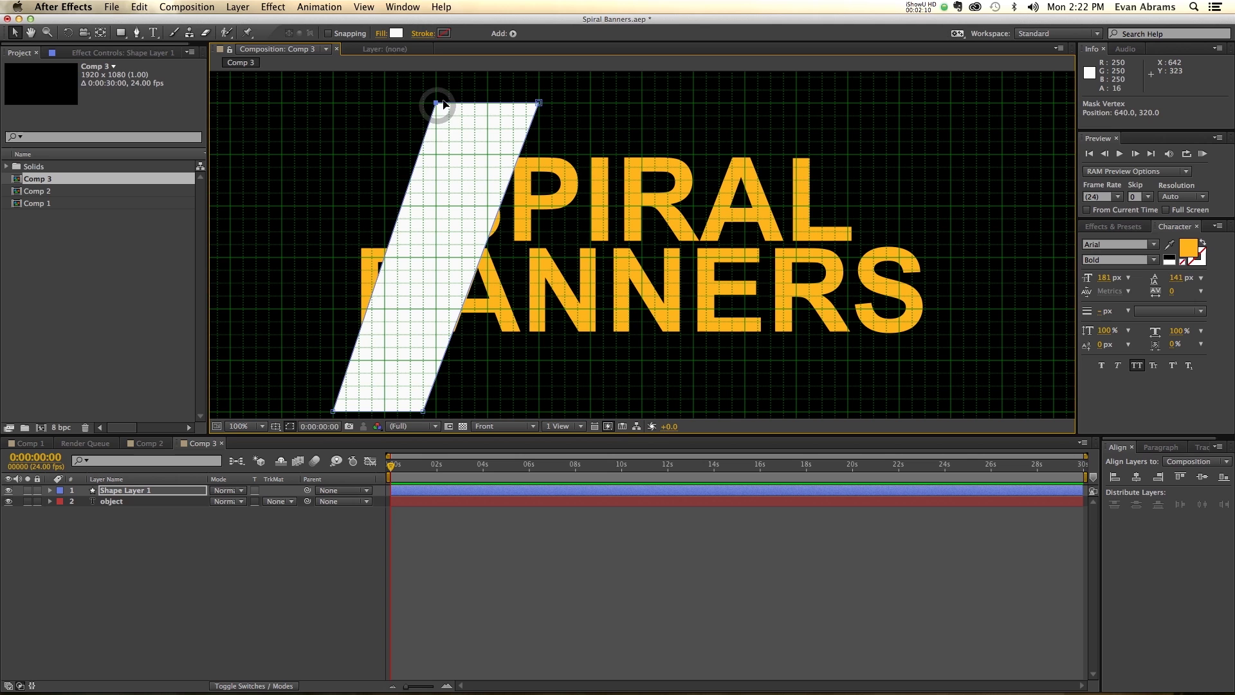
pyautogui.moveTo(438, 105)
pyautogui.mouseDown()
pyautogui.moveTo(450, 110)
pyautogui.moveTo(435, 103)
pyautogui.mouseUp()
pyautogui.moveTo(547, 289); pyautogui.dragTo(565, 148)
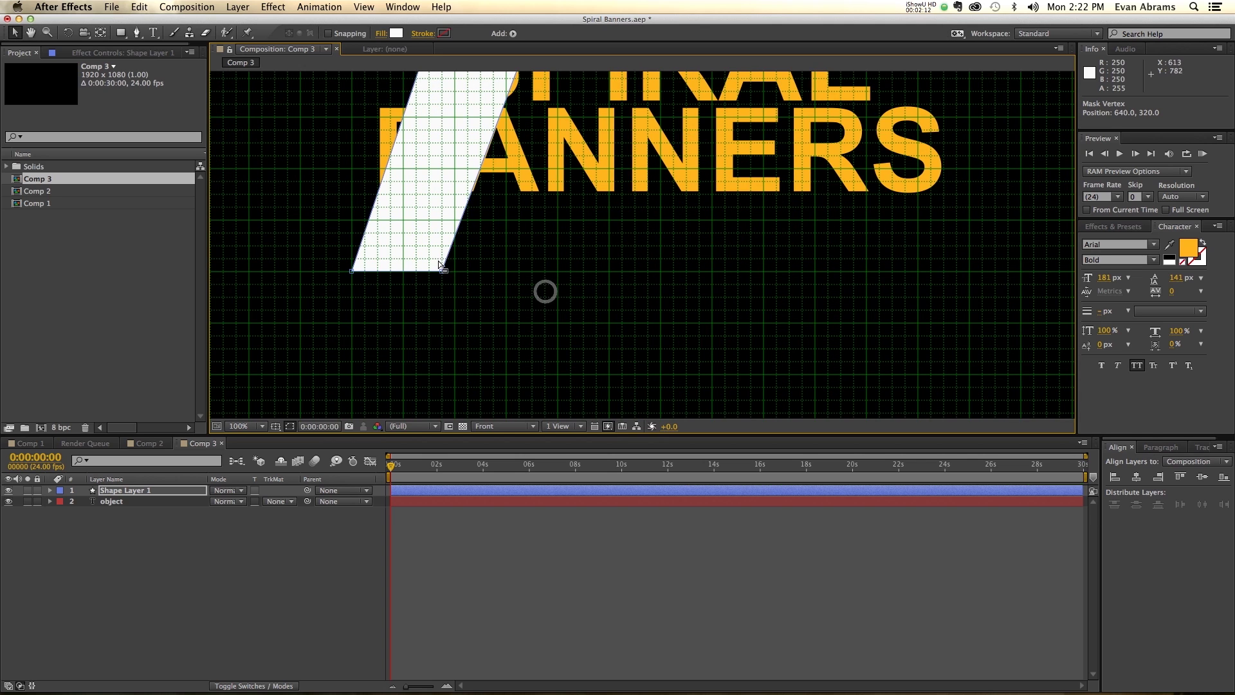
pyautogui.moveTo(440, 269); pyautogui.dragTo(455, 271)
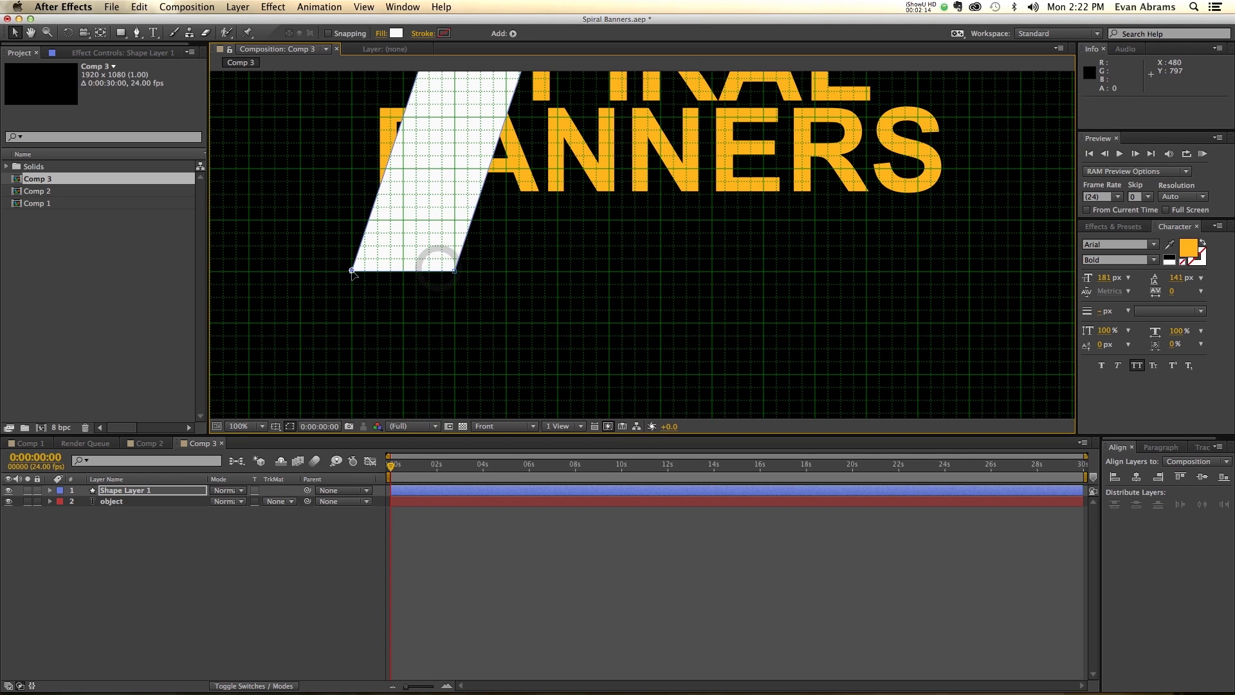
pyautogui.moveTo(351, 271)
pyautogui.mouseDown()
pyautogui.moveTo(367, 281)
pyautogui.moveTo(355, 272)
pyautogui.mouseUp()
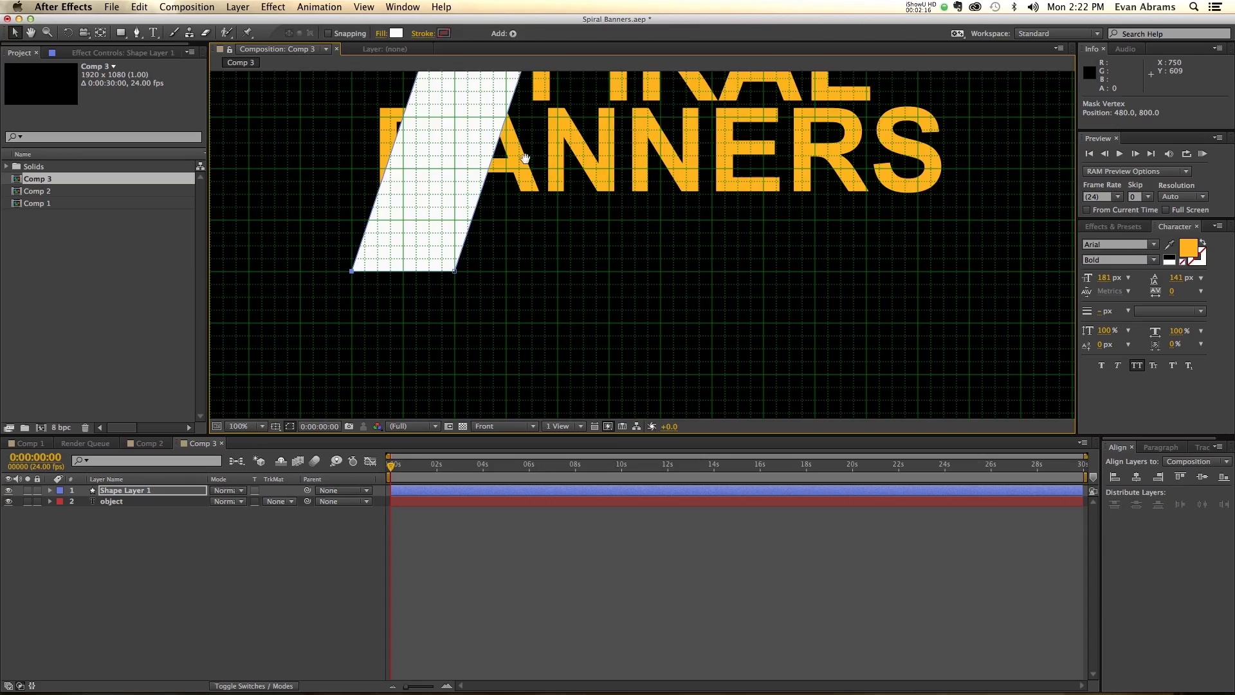
pyautogui.moveTo(526, 158); pyautogui.dragTo(526, 302)
pyautogui.scroll(-2, 540, 254)
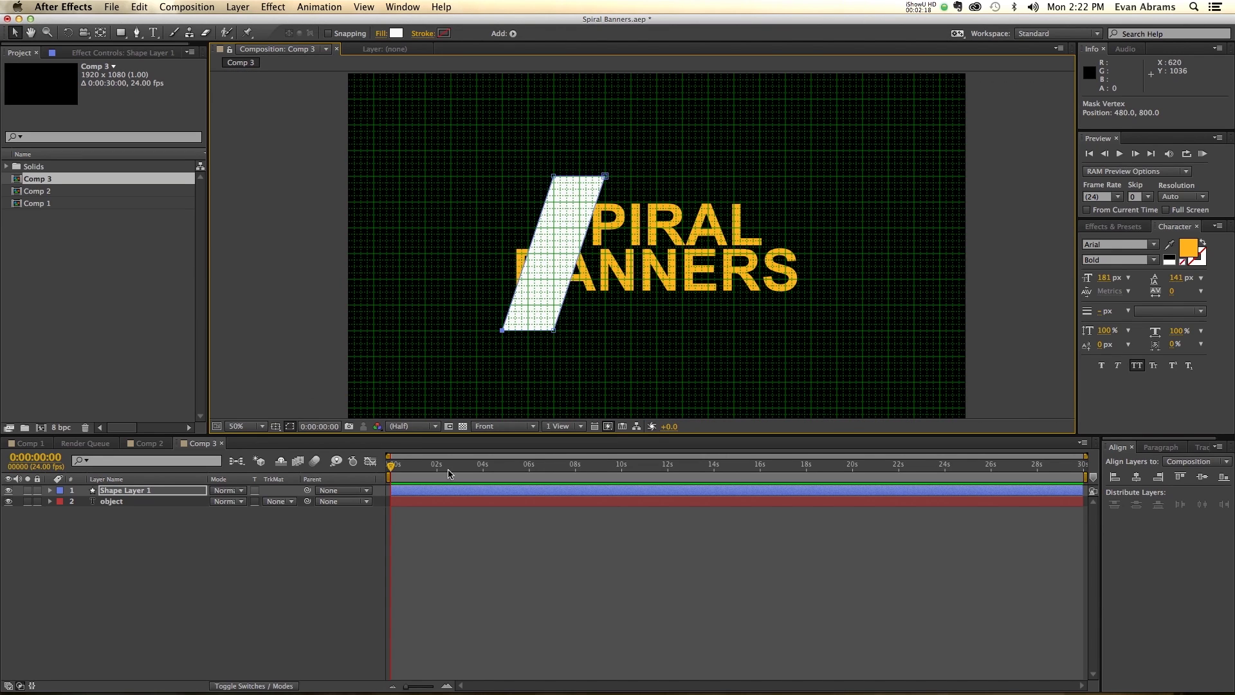
# Select Shape Layer 1's Path 1 and drag its bottom corners about 60 px left
pyautogui.click(322, 525)
pyautogui.click(404, 493)
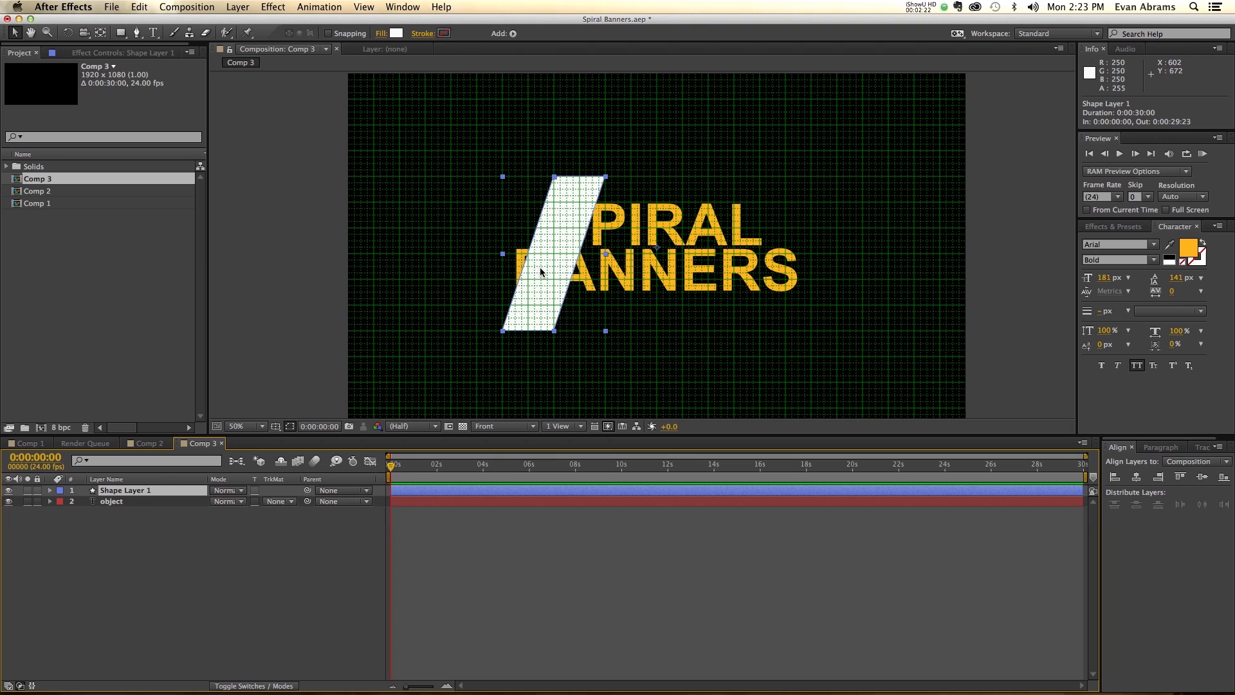
pyautogui.click(50, 491)
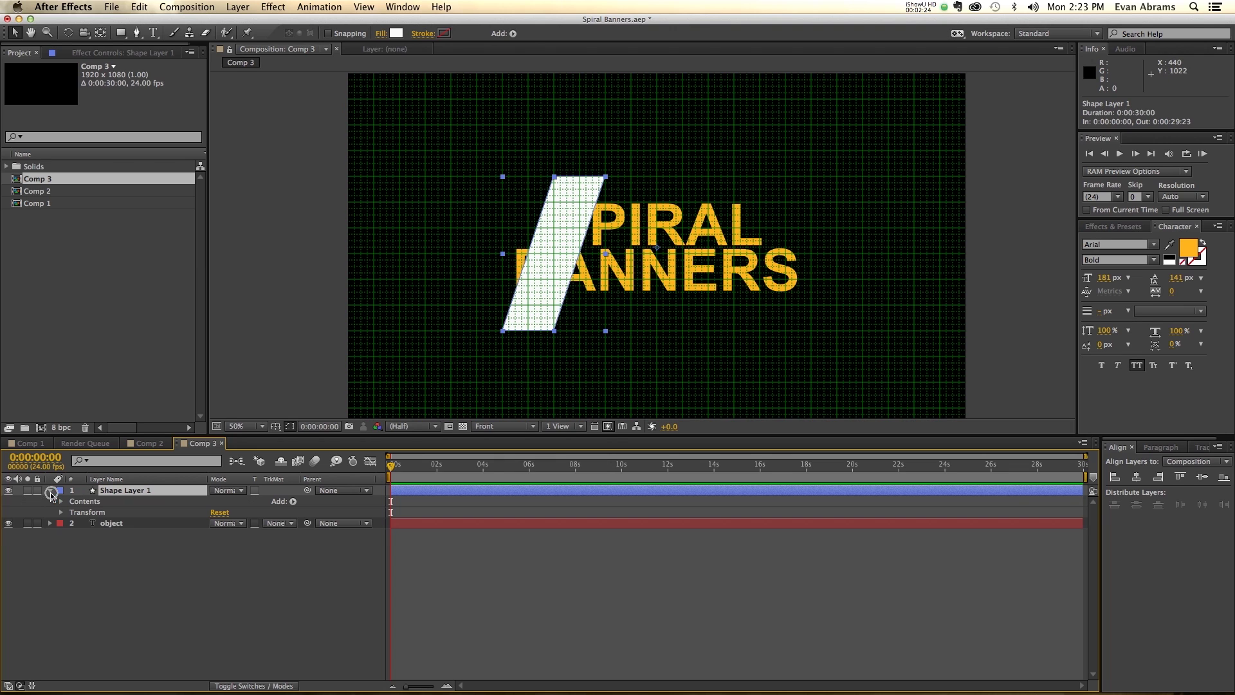
pyautogui.click(60, 501)
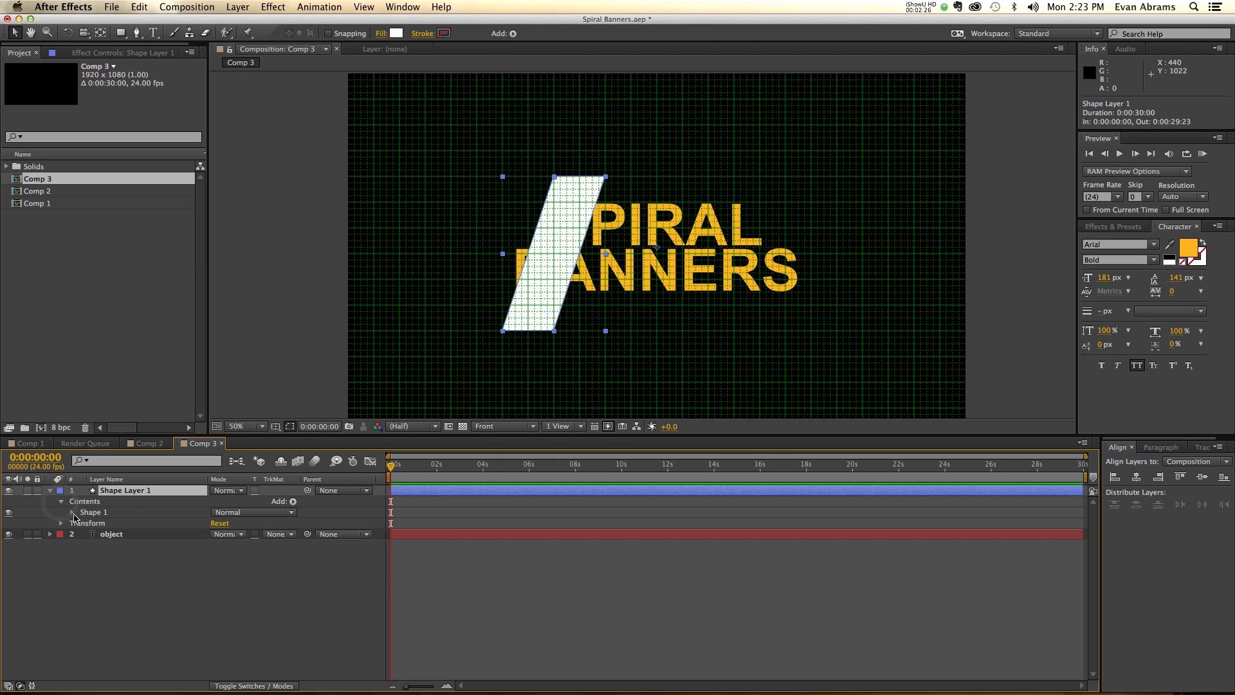
pyautogui.click(72, 512)
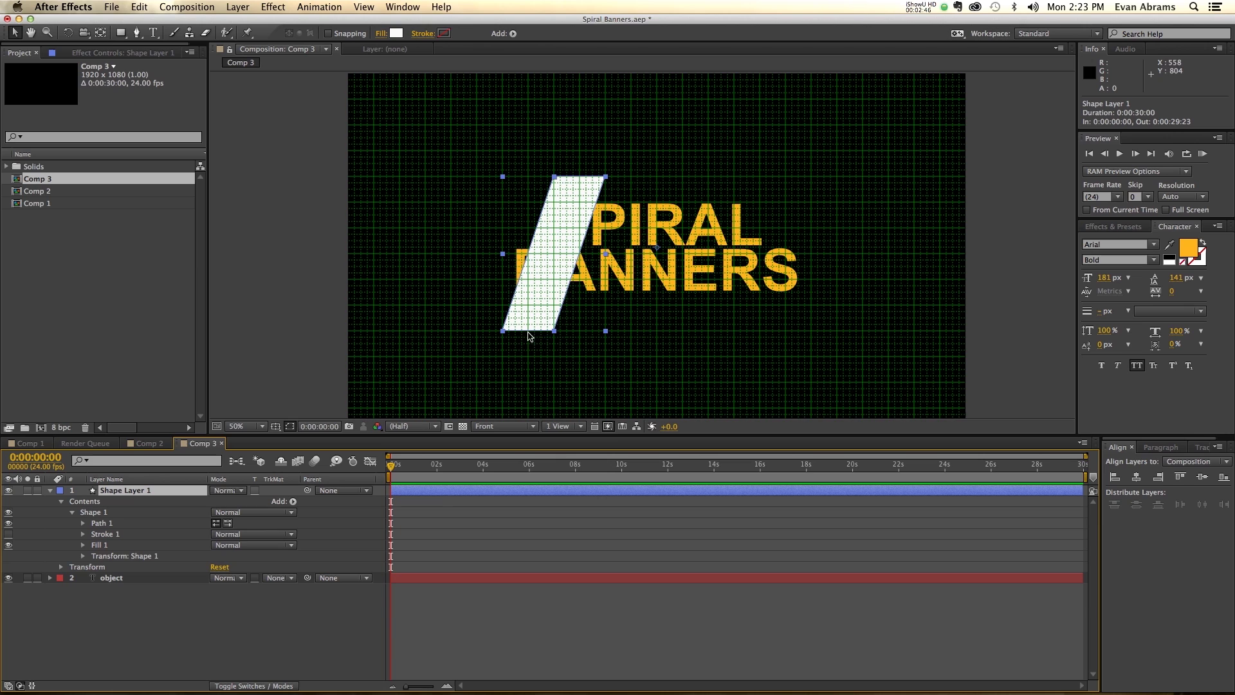
pyautogui.click(84, 526)
pyautogui.click(130, 535)
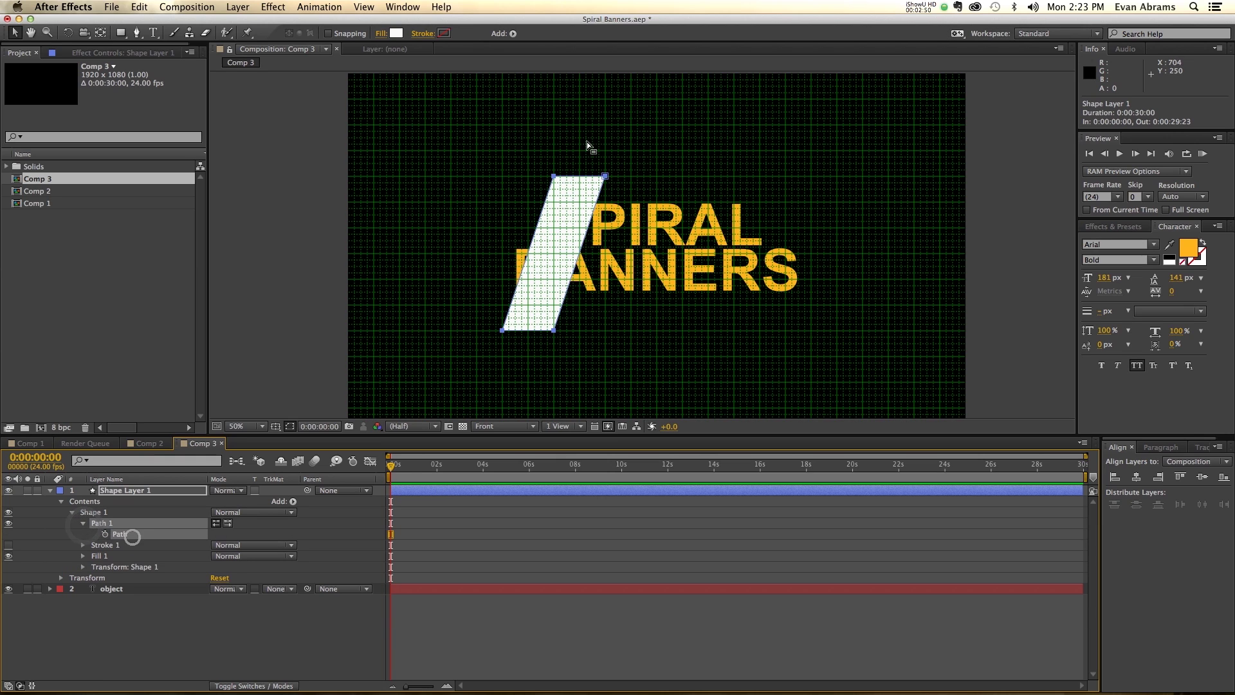
pyautogui.moveTo(560, 325); pyautogui.dragTo(528, 335)
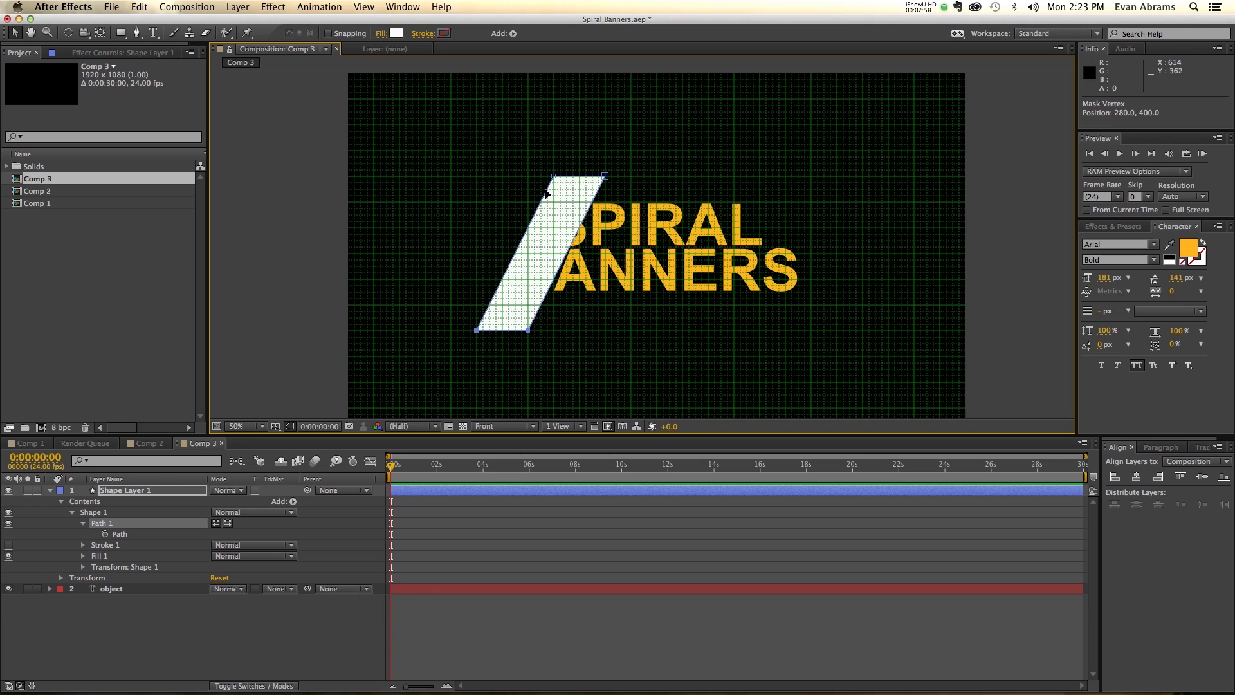
# Duplicate Path 1 as Path 2 and move the copy right beside the first stripe
pyautogui.click(121, 534)
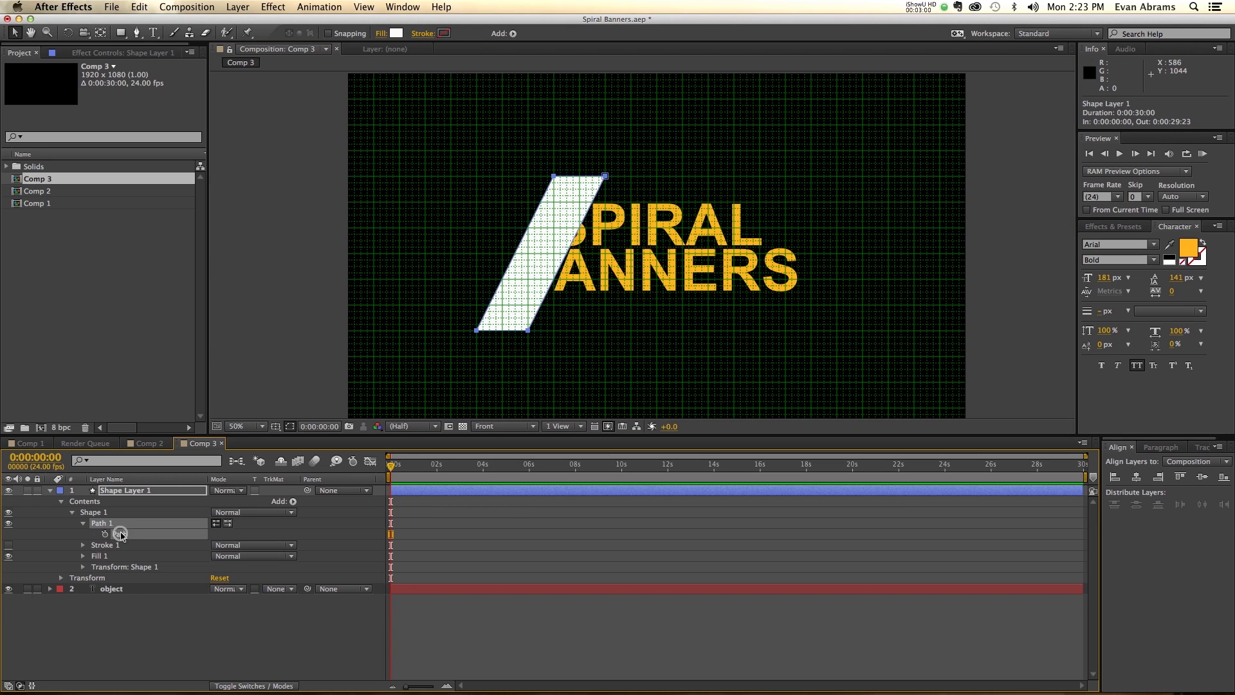
pyautogui.press('super+d')
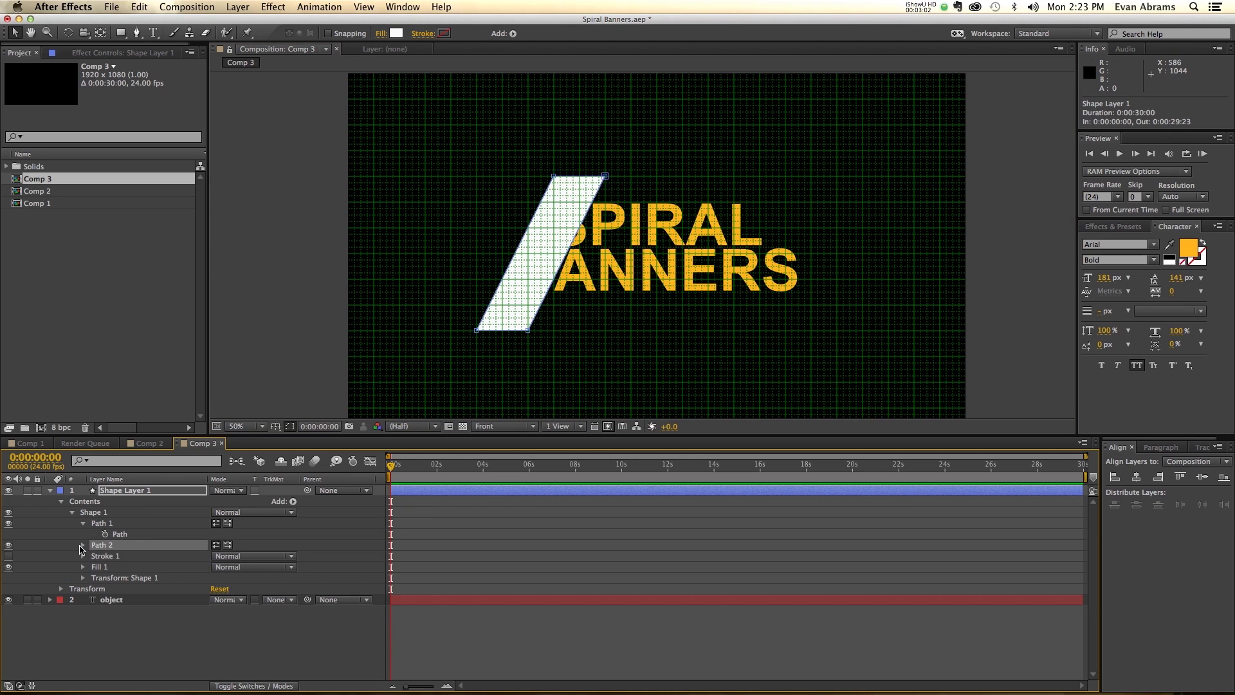
pyautogui.click(82, 546)
pyautogui.click(119, 556)
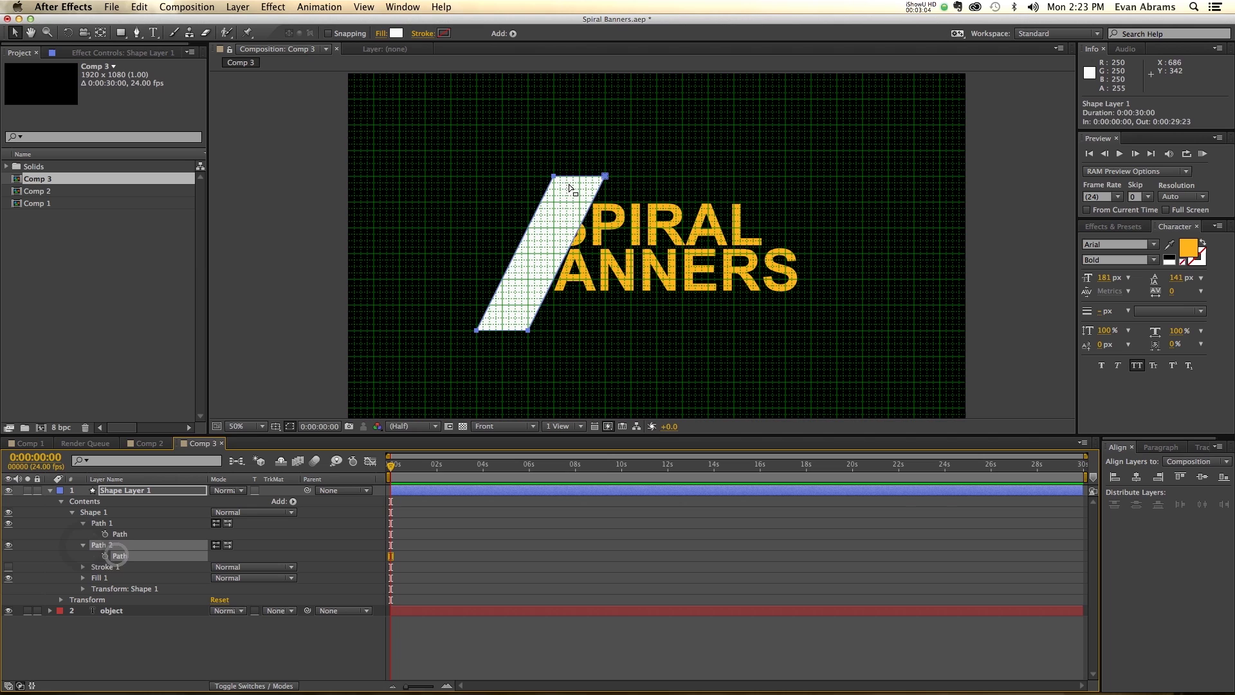
pyautogui.moveTo(557, 182); pyautogui.dragTo(712, 184)
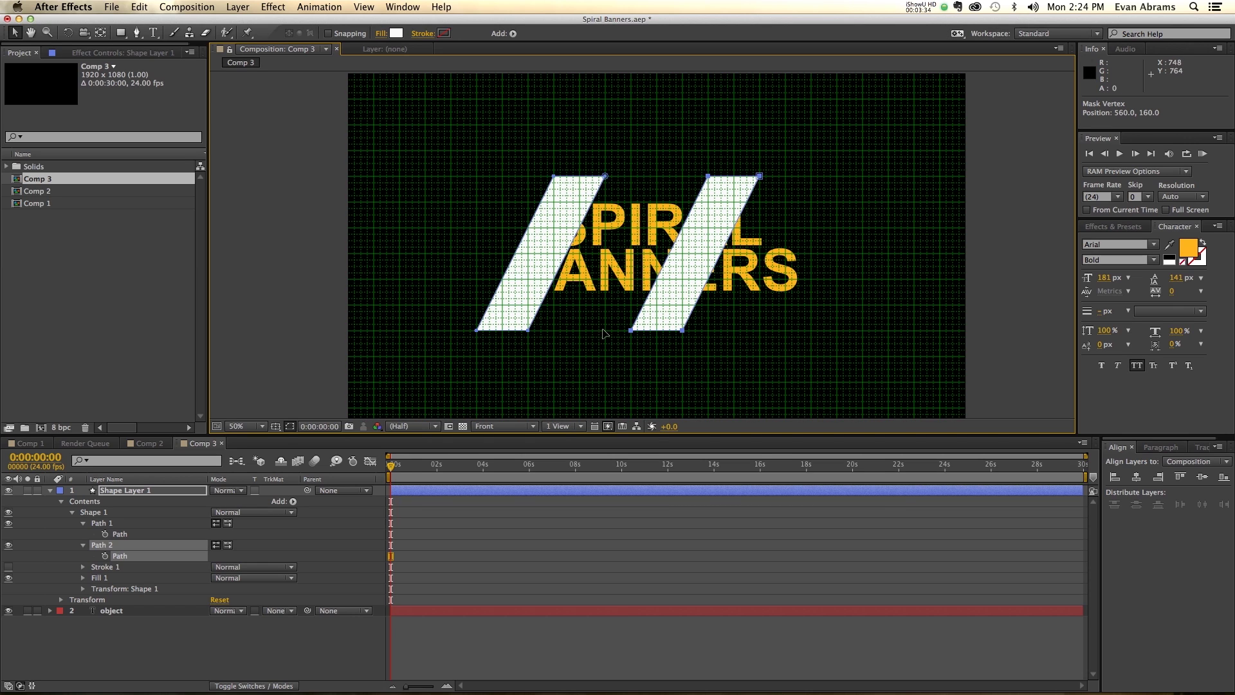
pyautogui.click(497, 503)
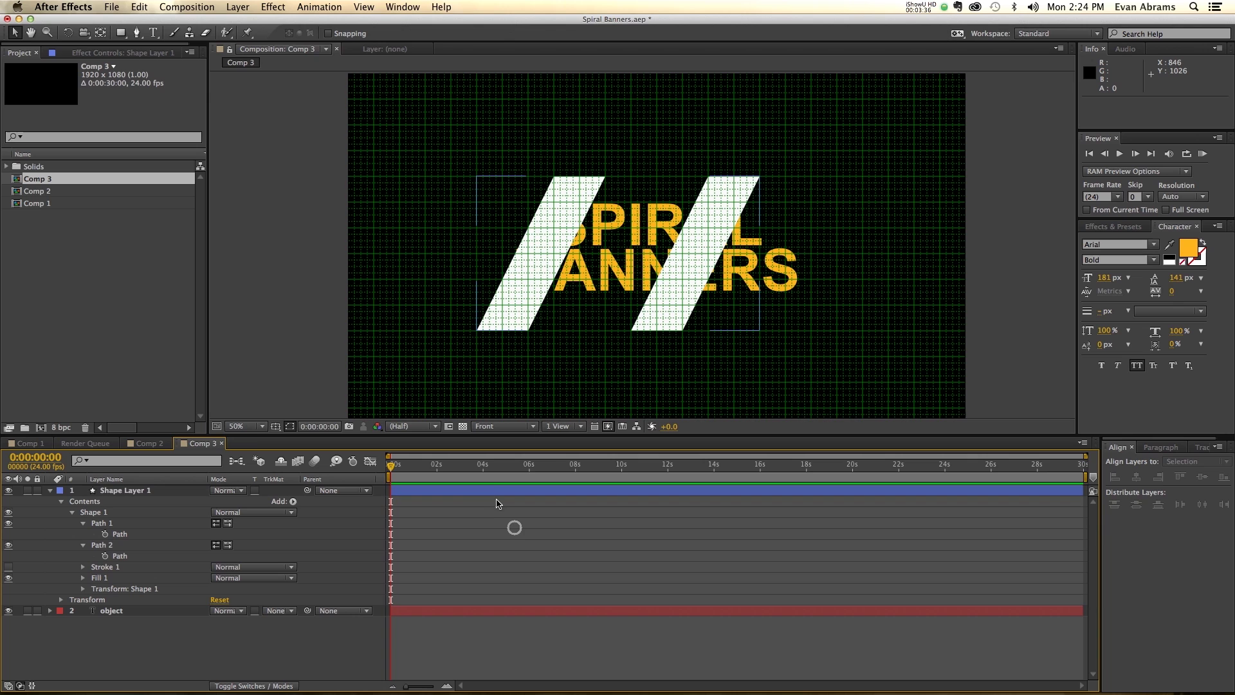
pyautogui.click(486, 494)
pyautogui.press('super+d')
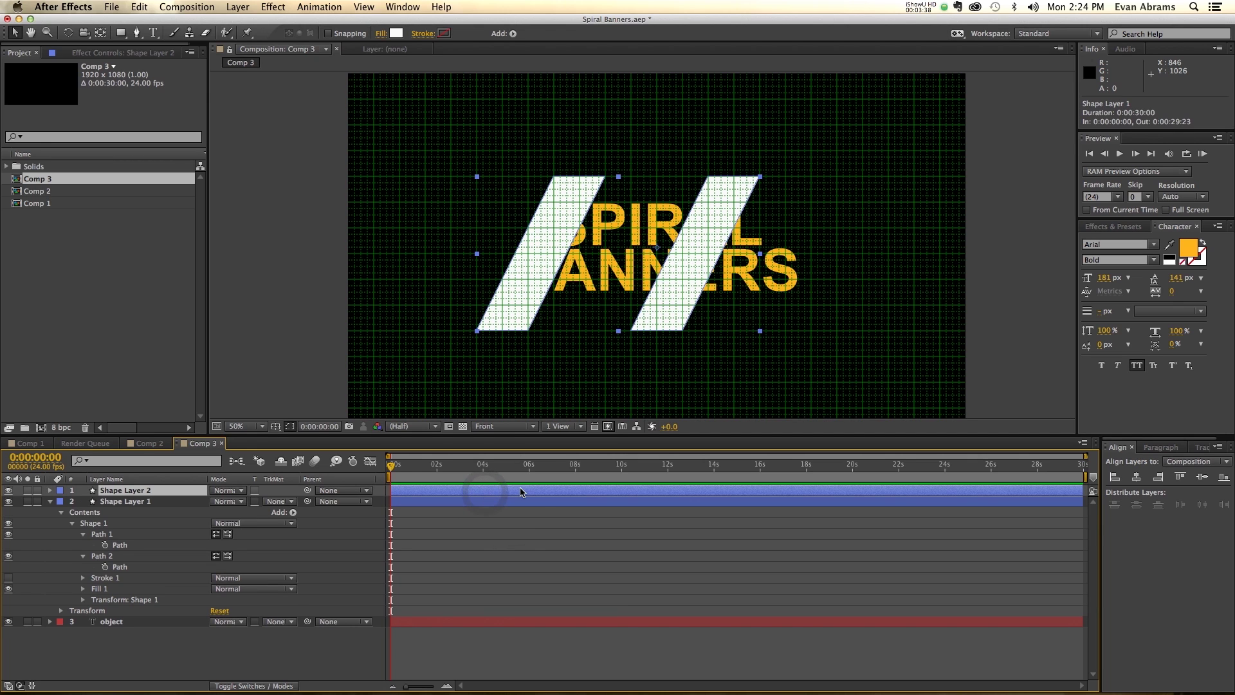
pyautogui.click(246, 7)
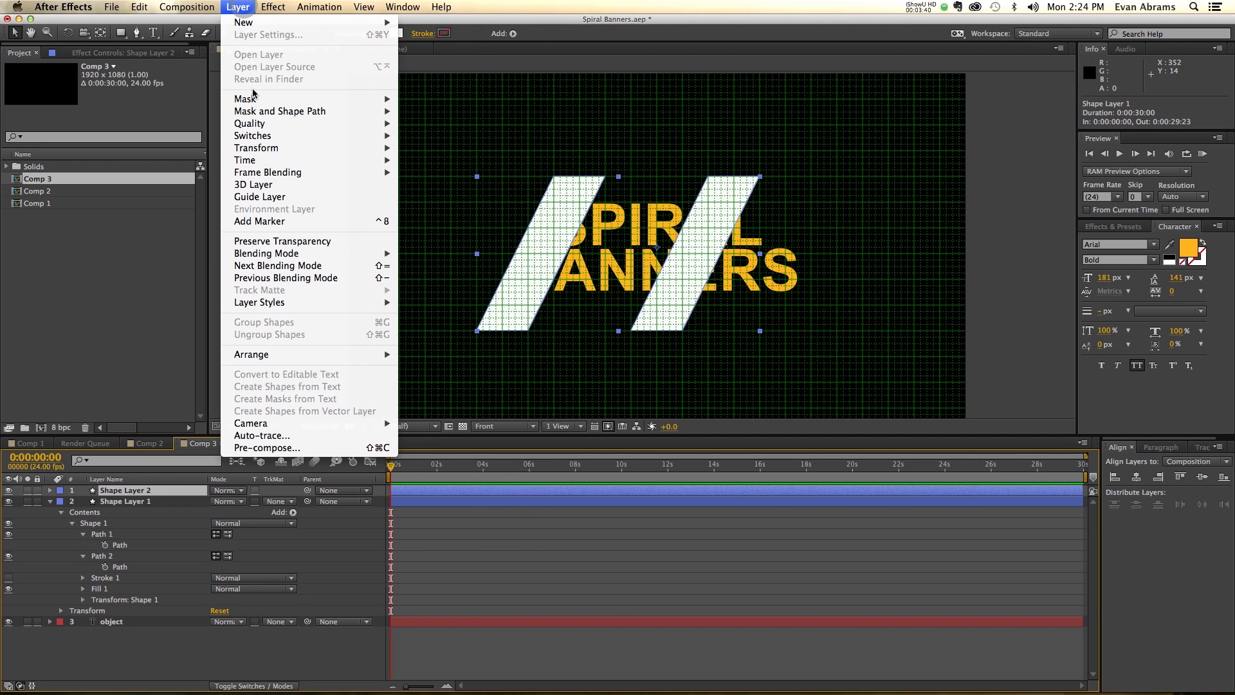
pyautogui.moveTo(360, 148)
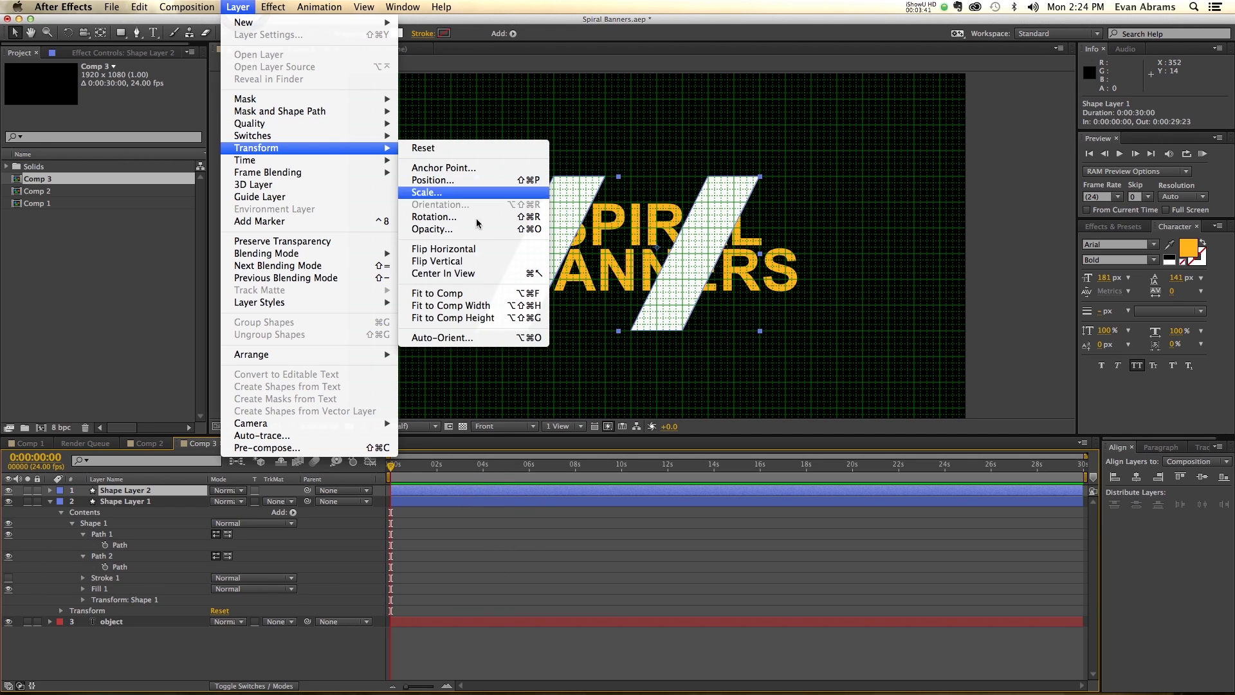
pyautogui.click(489, 264)
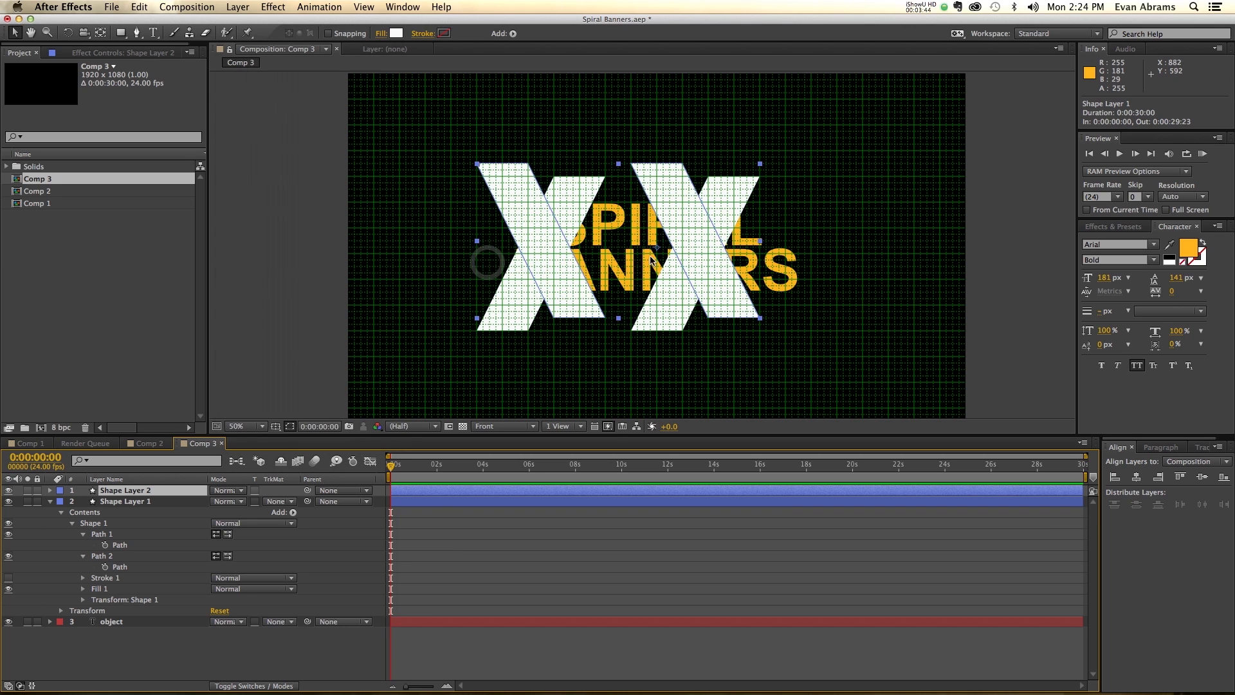
pyautogui.moveTo(706, 227); pyautogui.dragTo(782, 246)
pyautogui.press('Return')
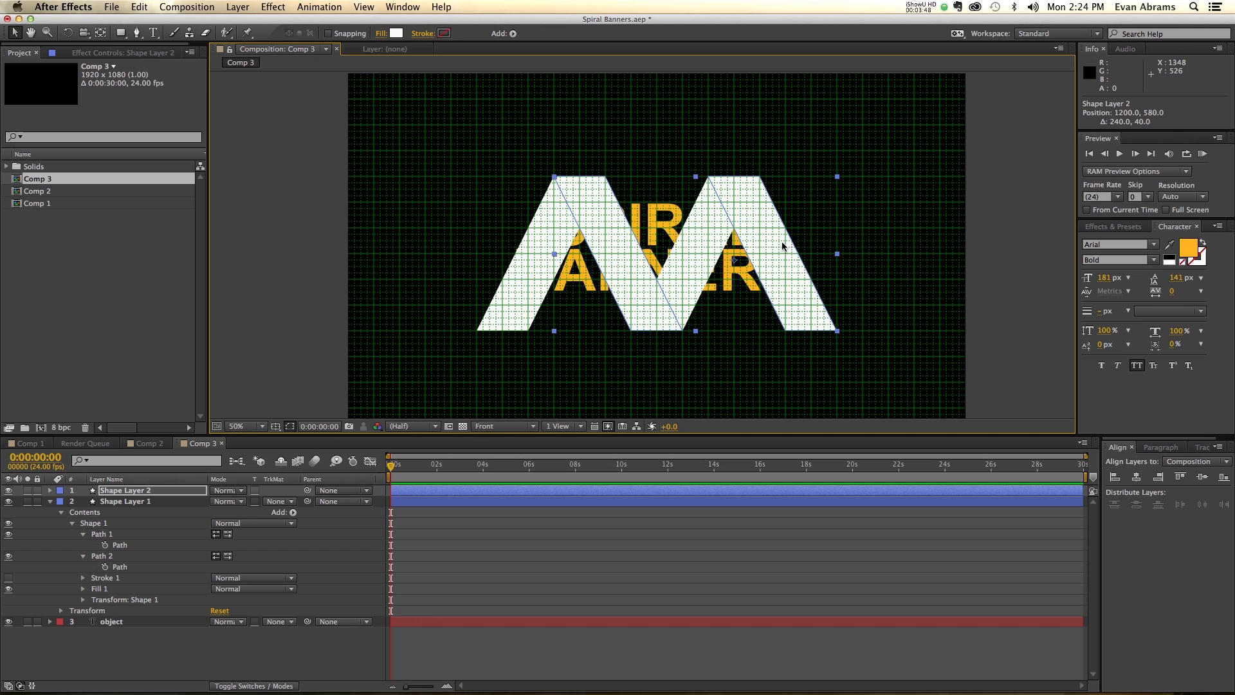
pyautogui.press('Delete')
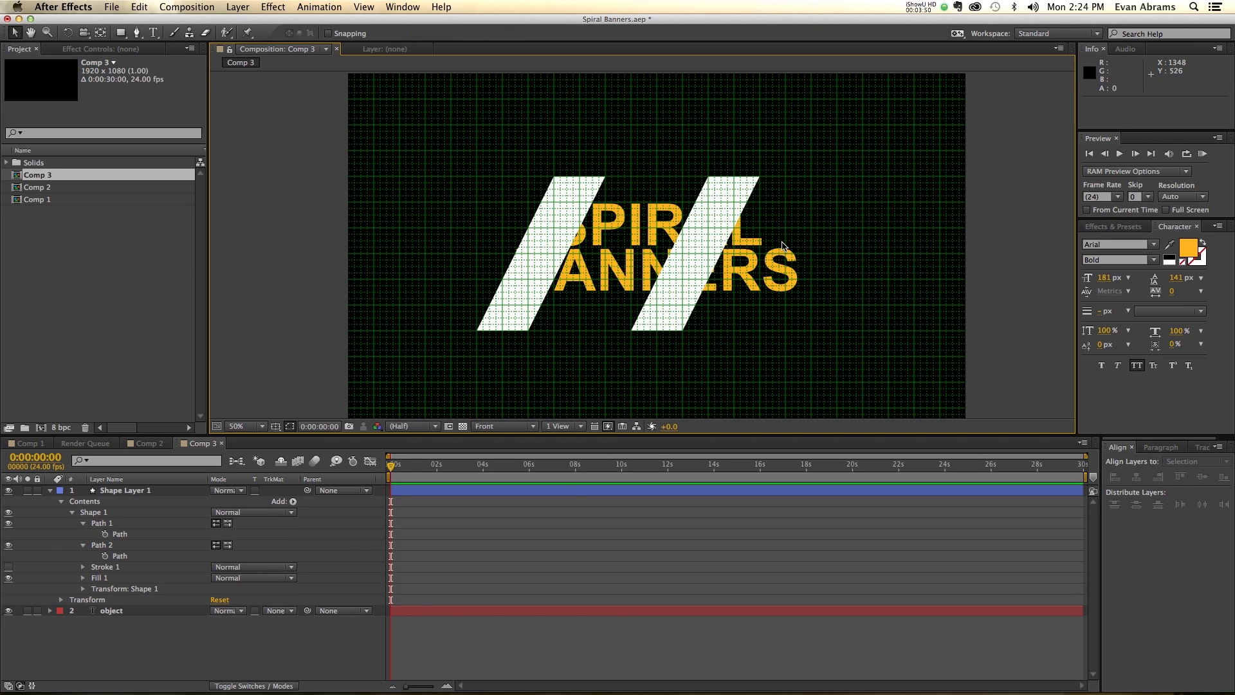
# Duplicate Path 2 as Path 3 and move it right as a third stripe
pyautogui.click(572, 490)
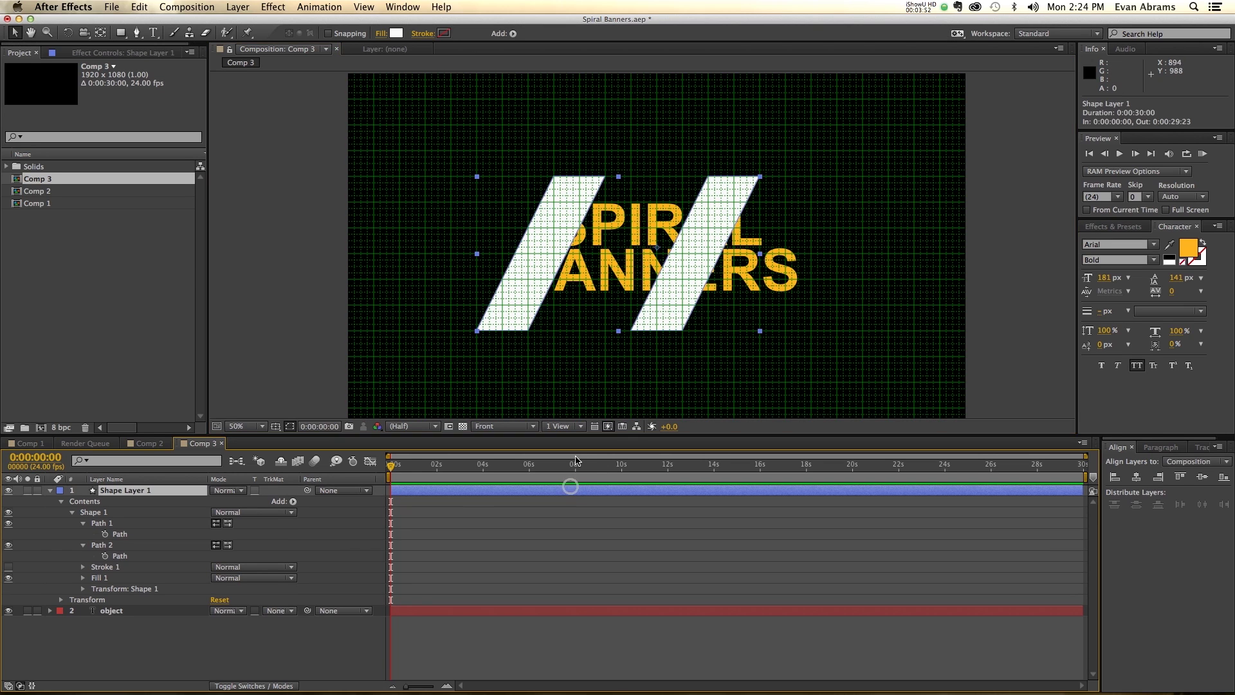
pyautogui.click(121, 555)
pyautogui.press('super+d')
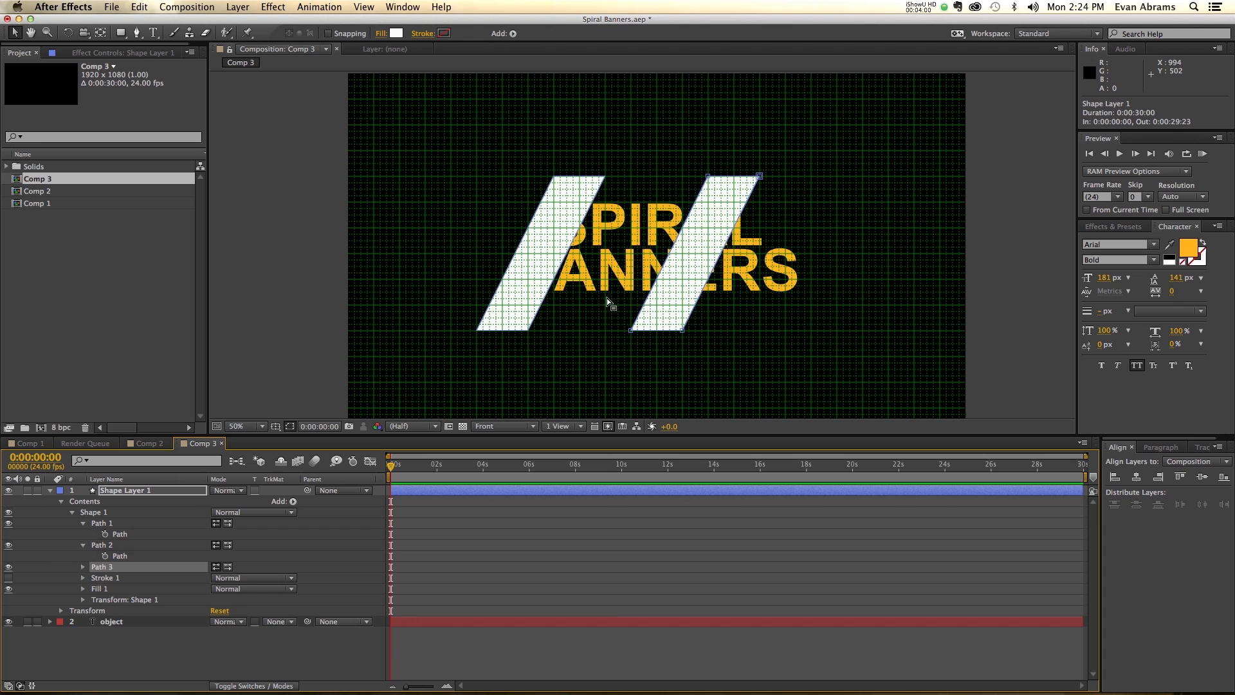
pyautogui.click(81, 569)
pyautogui.click(121, 577)
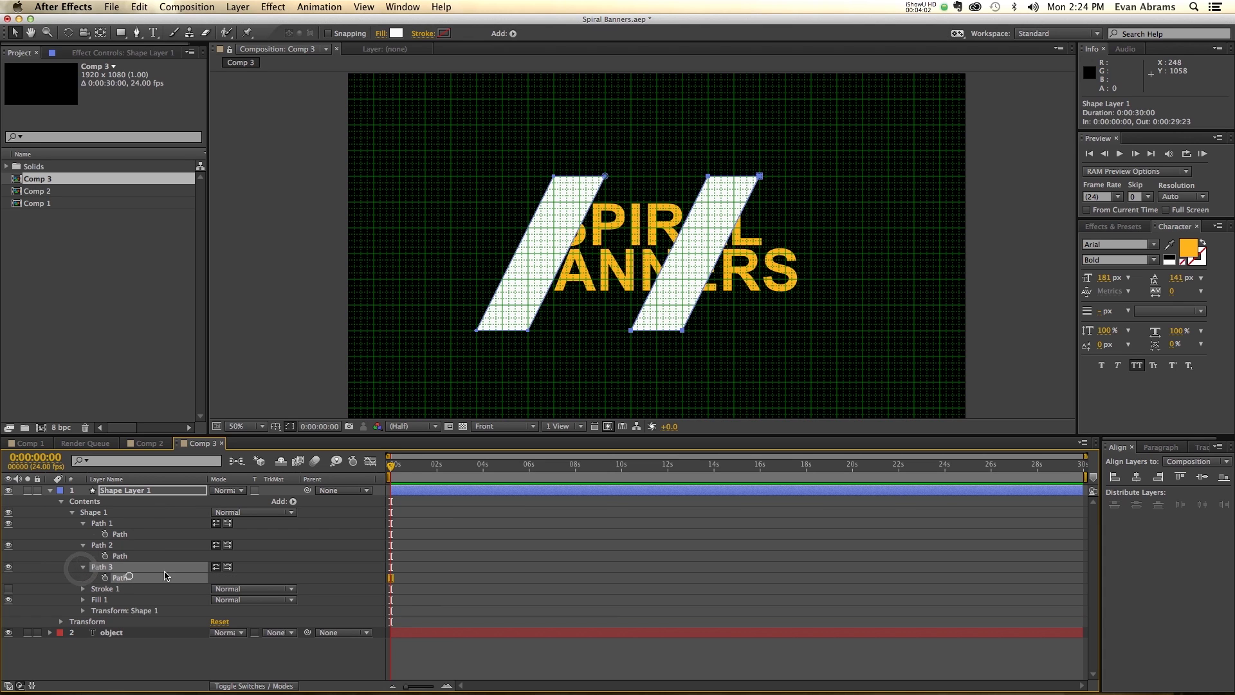
pyautogui.moveTo(708, 180); pyautogui.dragTo(864, 184)
pyautogui.hotkey('shift', 'Right')
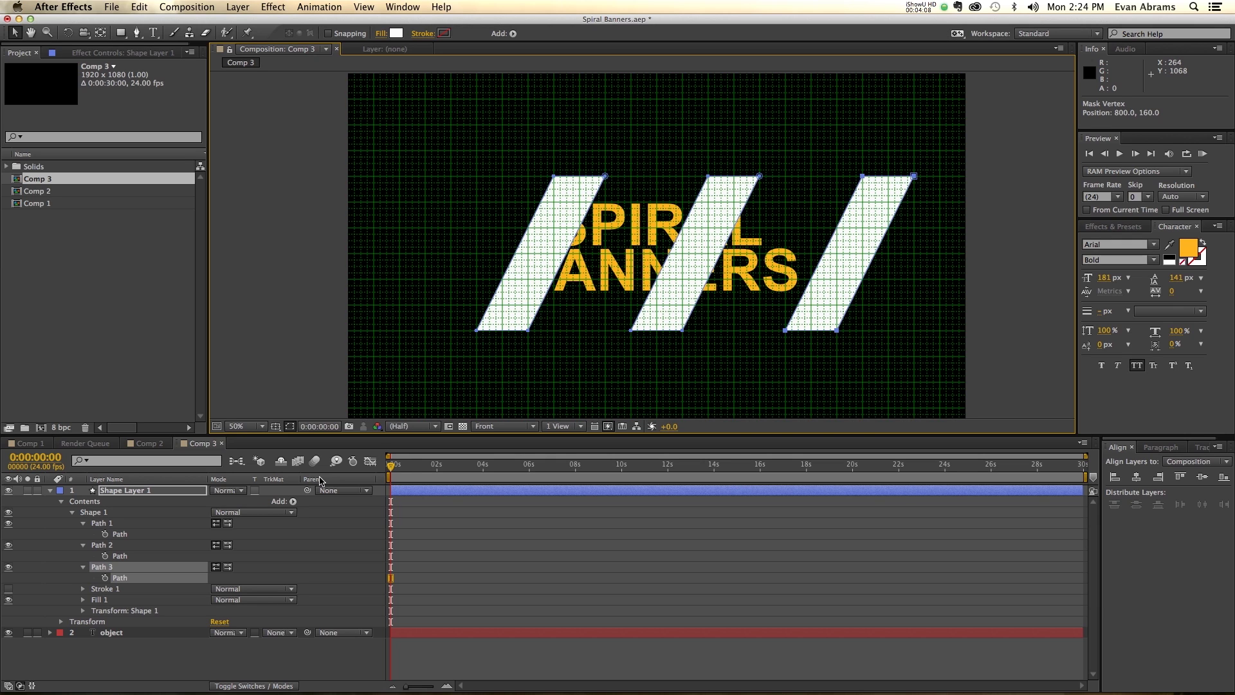
# Select Paths 1–3 together and shift all three stripes left
pyautogui.click(121, 534)
pyautogui.keyDown('shift'); pyautogui.click(119, 556); pyautogui.keyUp('shift')
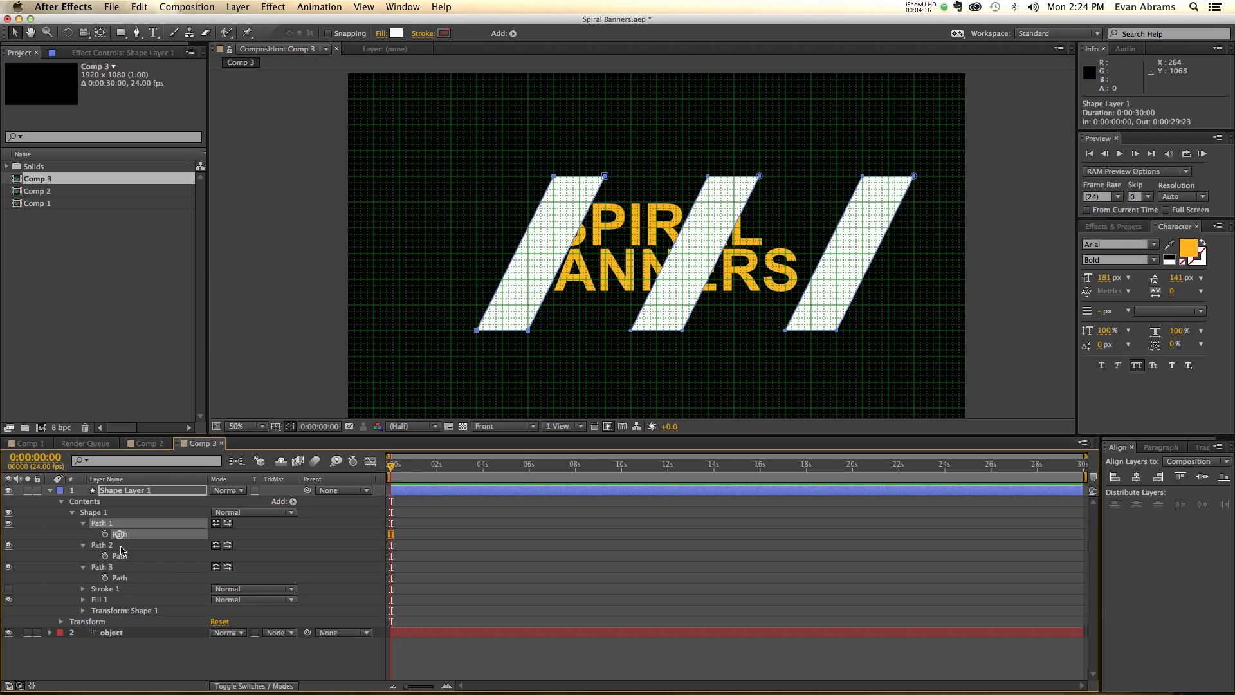
pyautogui.keyDown('shift'); pyautogui.click(119, 578); pyautogui.keyUp('shift')
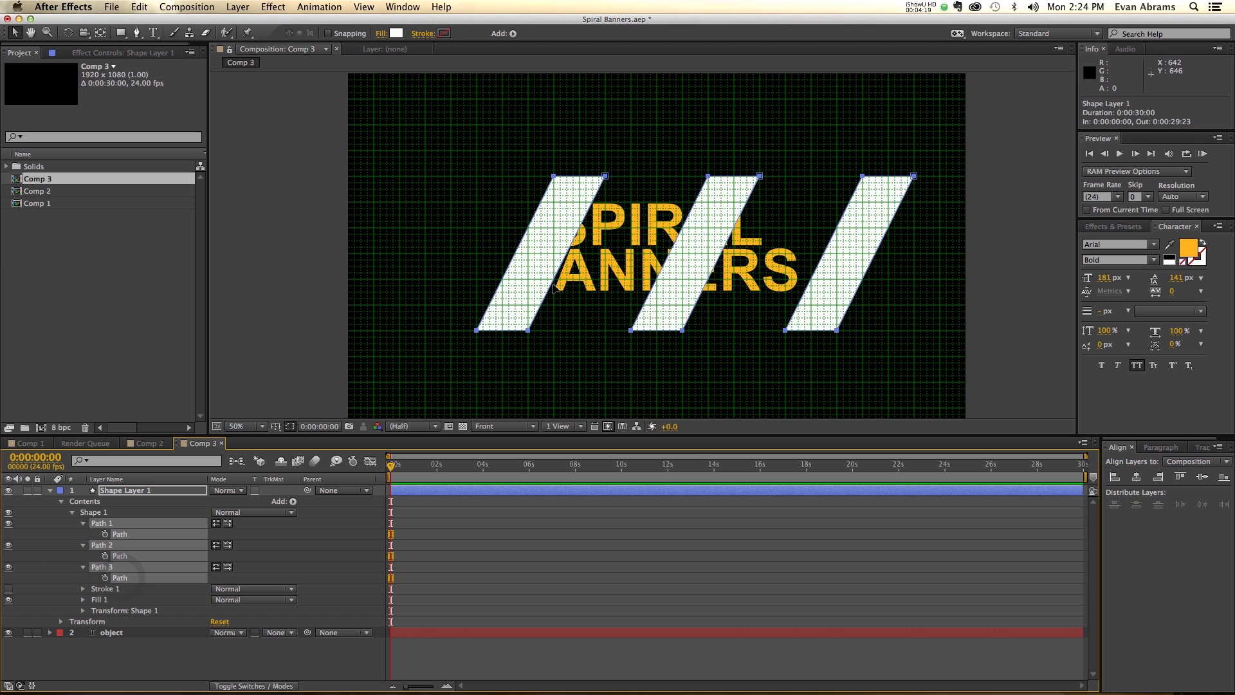
pyautogui.moveTo(529, 335); pyautogui.dragTo(351, 340)
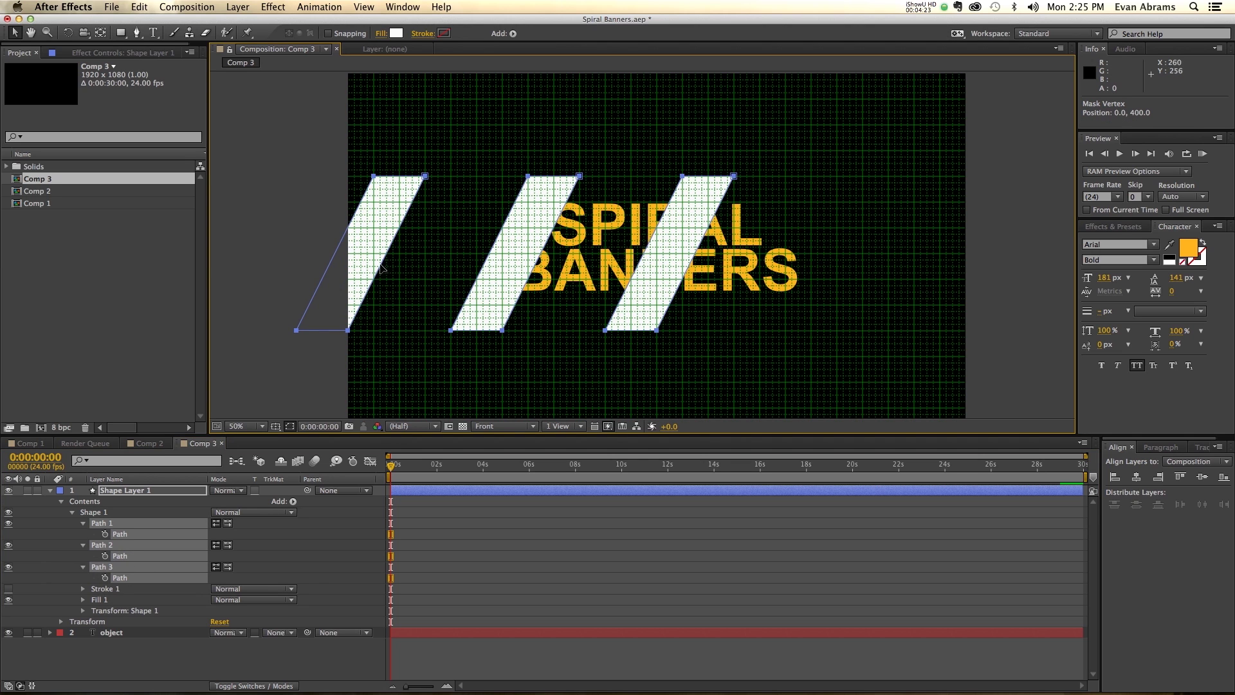
# Duplicate into Path 4 and Path 5, each moved right, then deselect
pyautogui.click(309, 557)
pyautogui.click(153, 567)
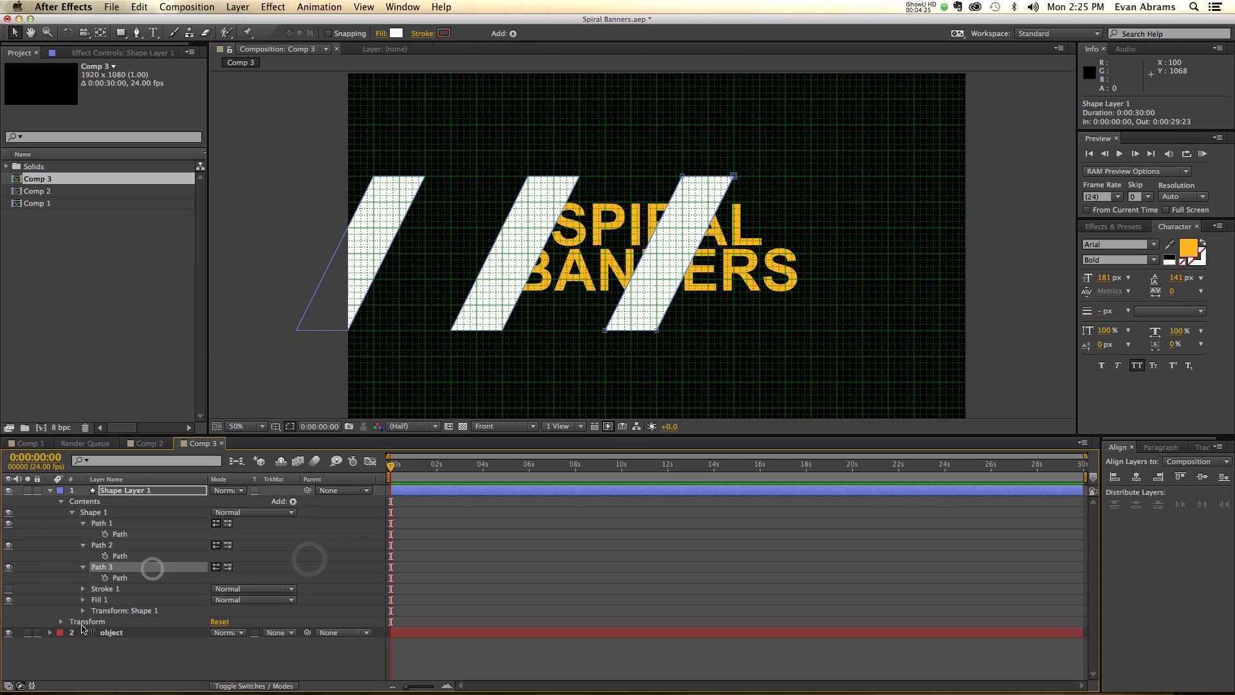
pyautogui.press('super+d')
pyautogui.click(82, 589)
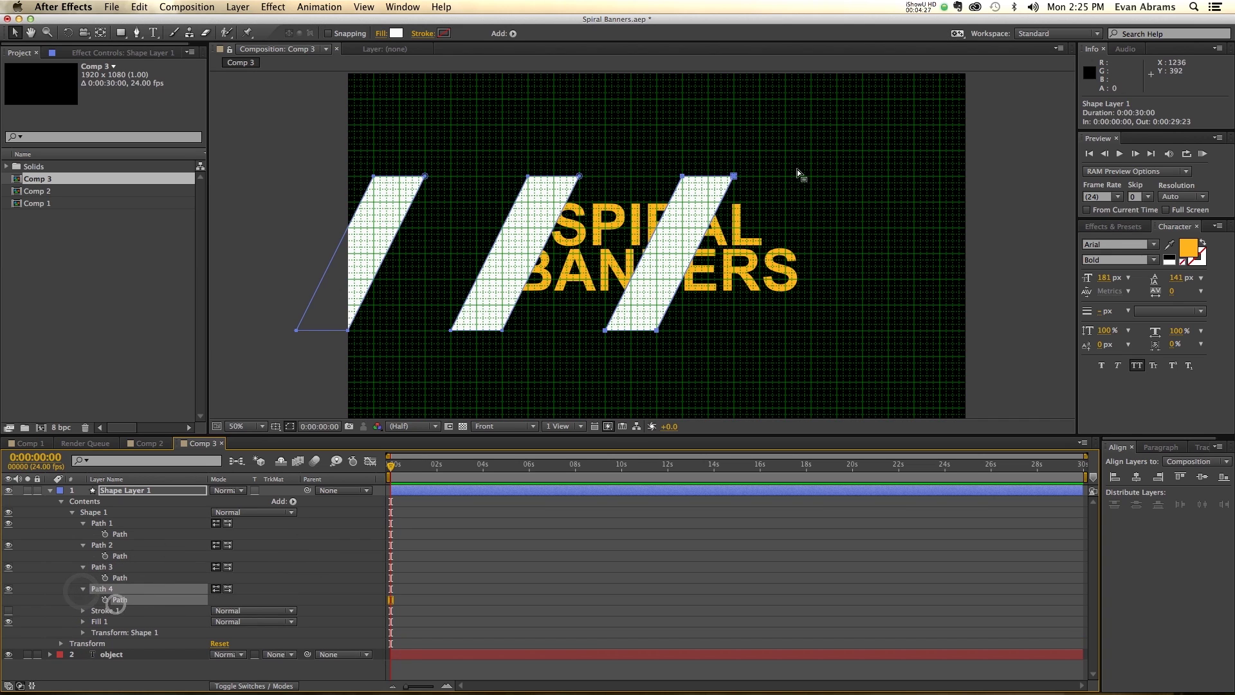
pyautogui.moveTo(684, 182); pyautogui.dragTo(841, 183)
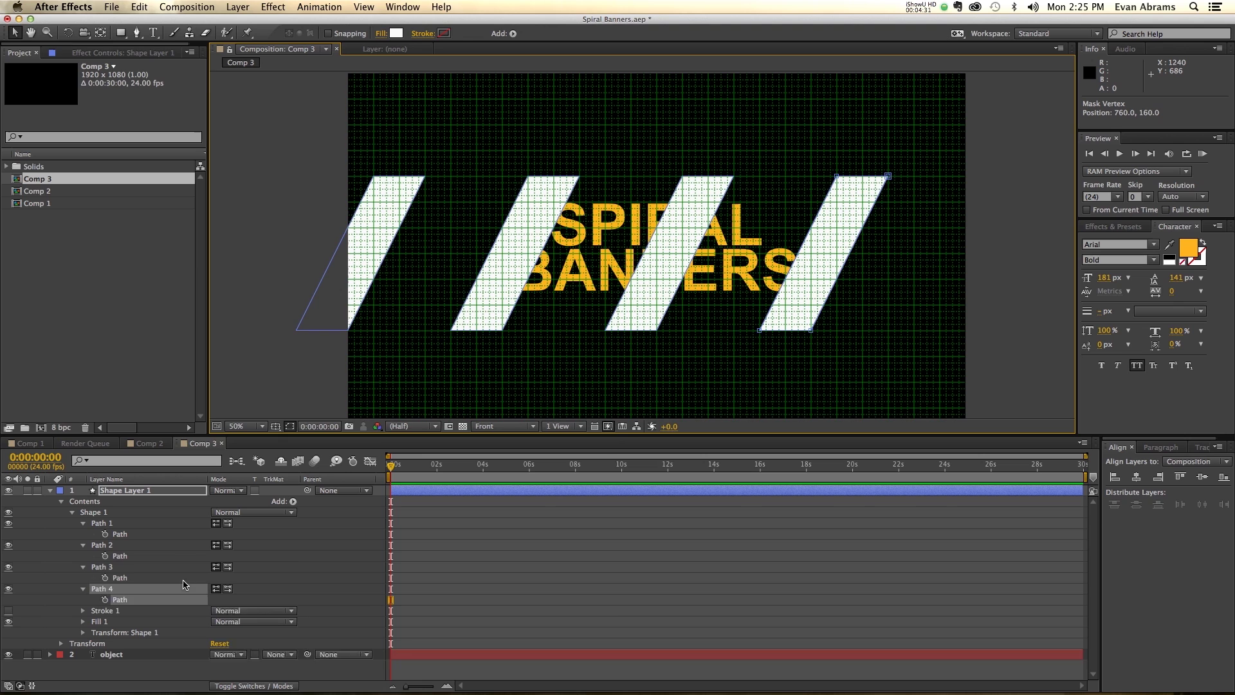
pyautogui.press('super+d')
pyautogui.click(83, 610)
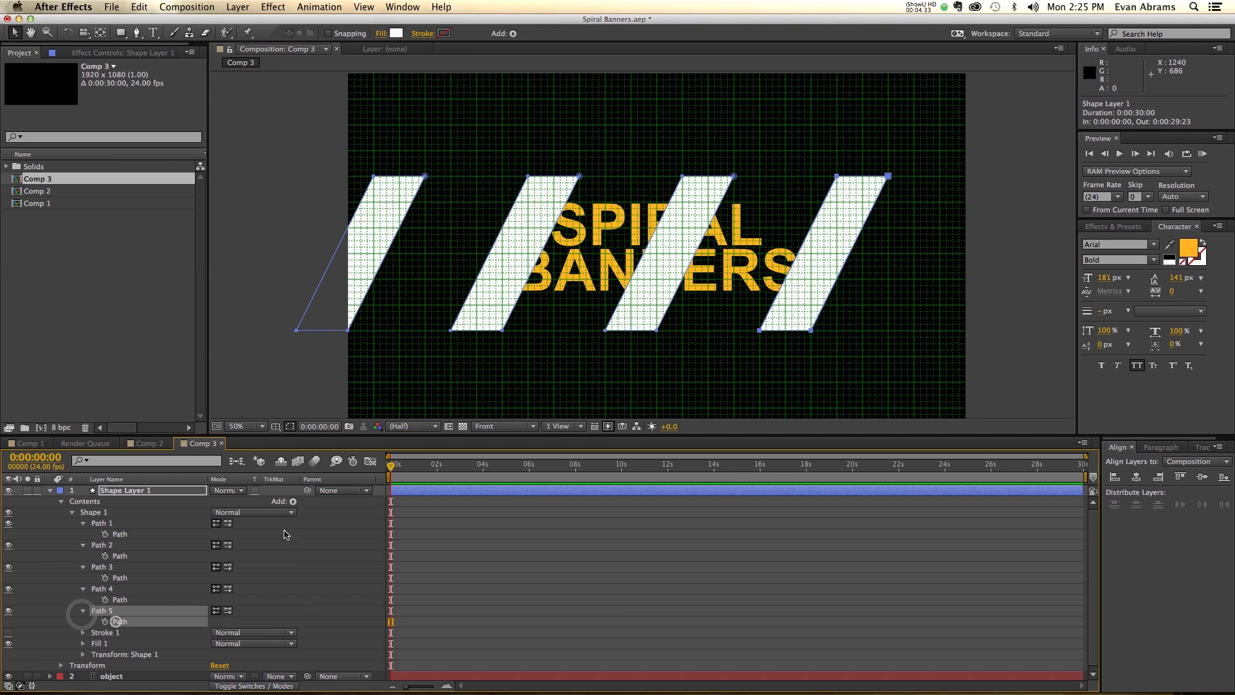
pyautogui.moveTo(843, 181); pyautogui.dragTo(997, 179)
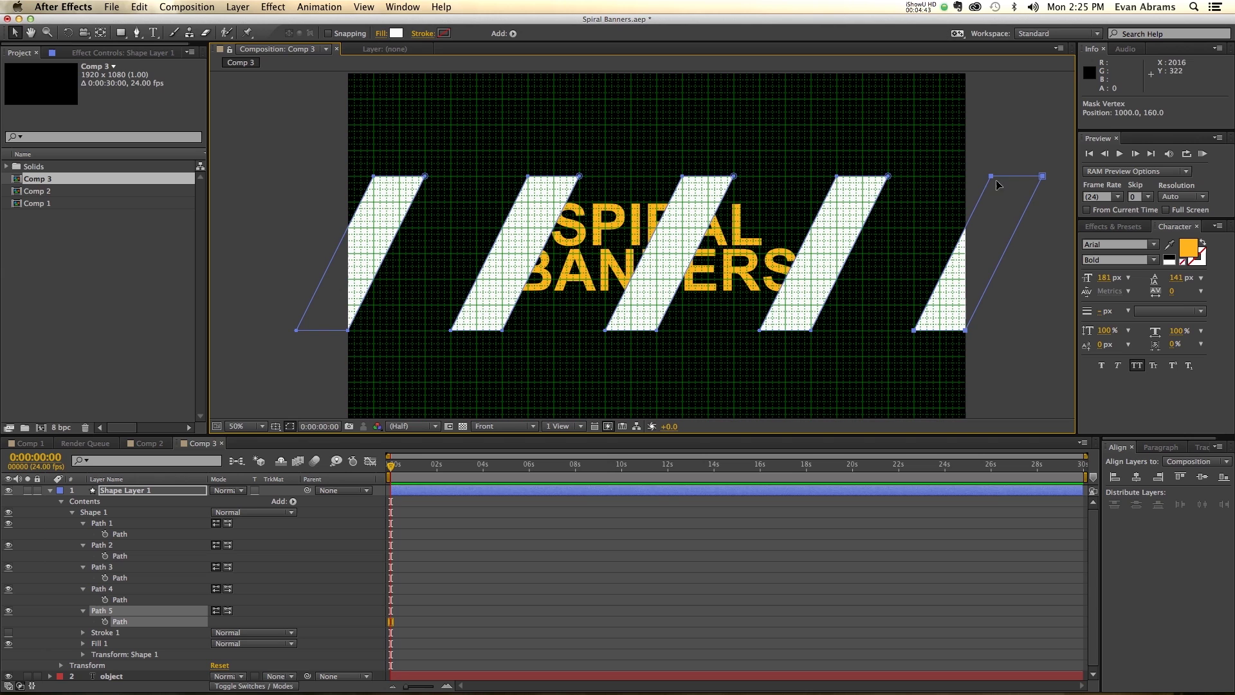
pyautogui.click(529, 569)
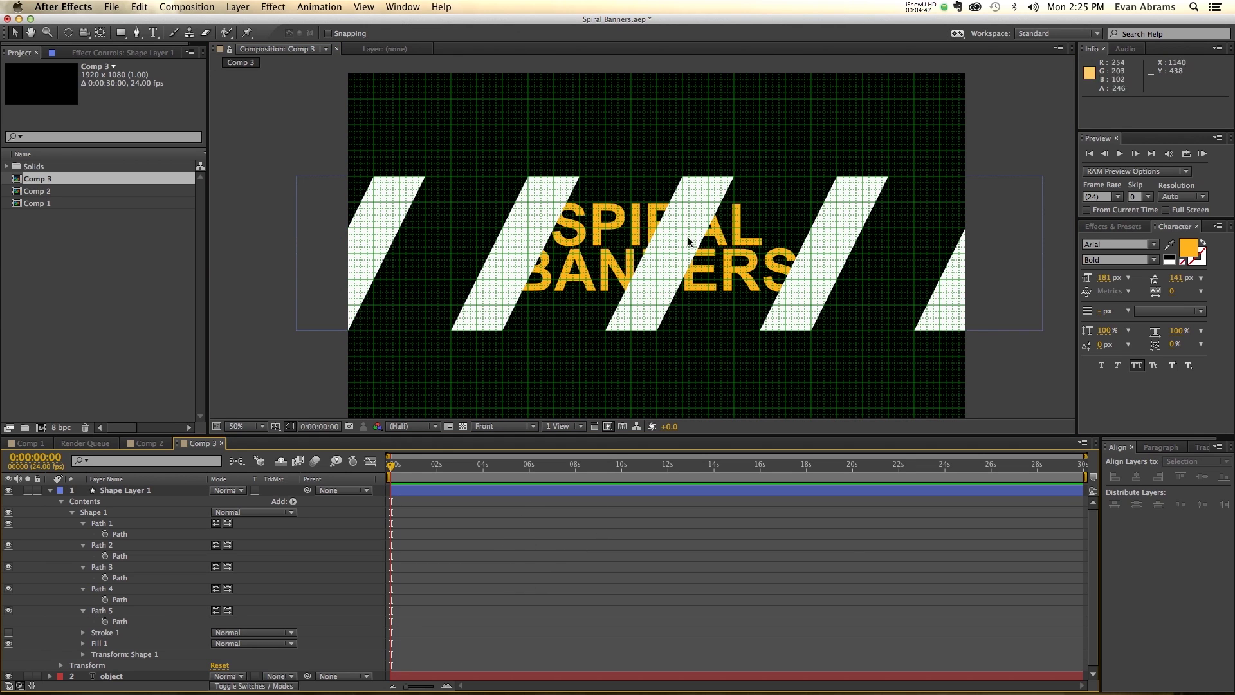
# Rename the five-stripe shape layer to 'top layer'
pyautogui.click(142, 492)
pyautogui.press('Return')
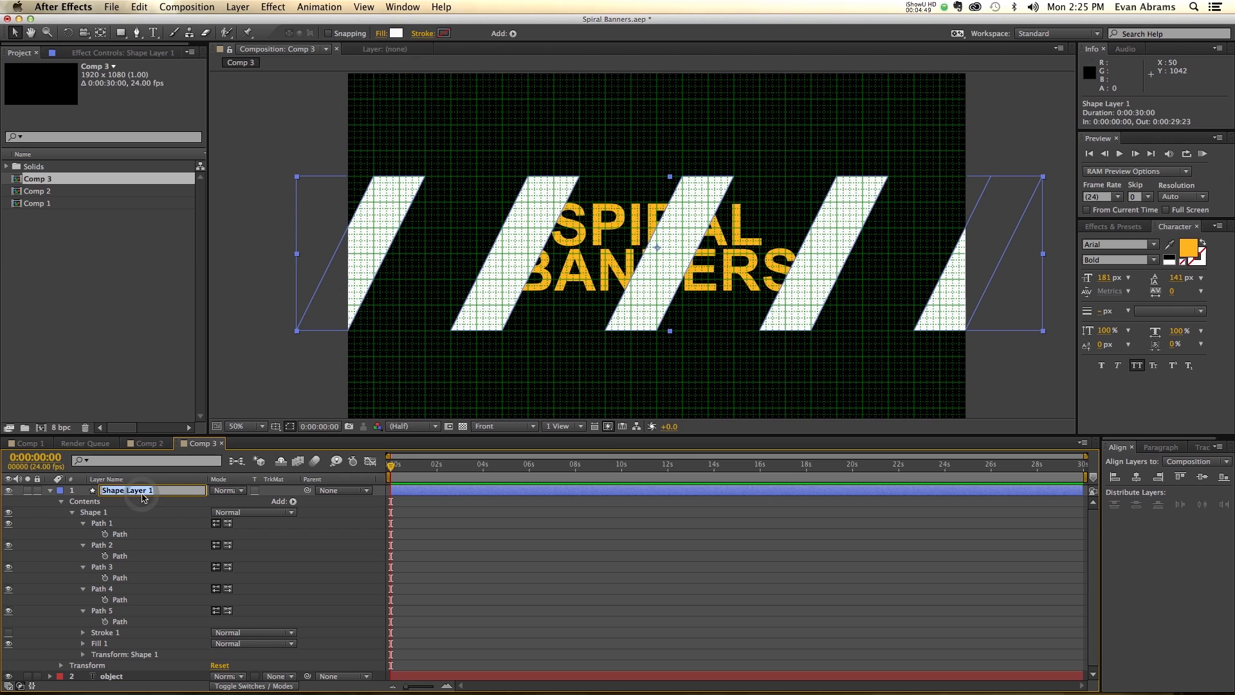
pyautogui.write('top layer')
pyautogui.press('Return')
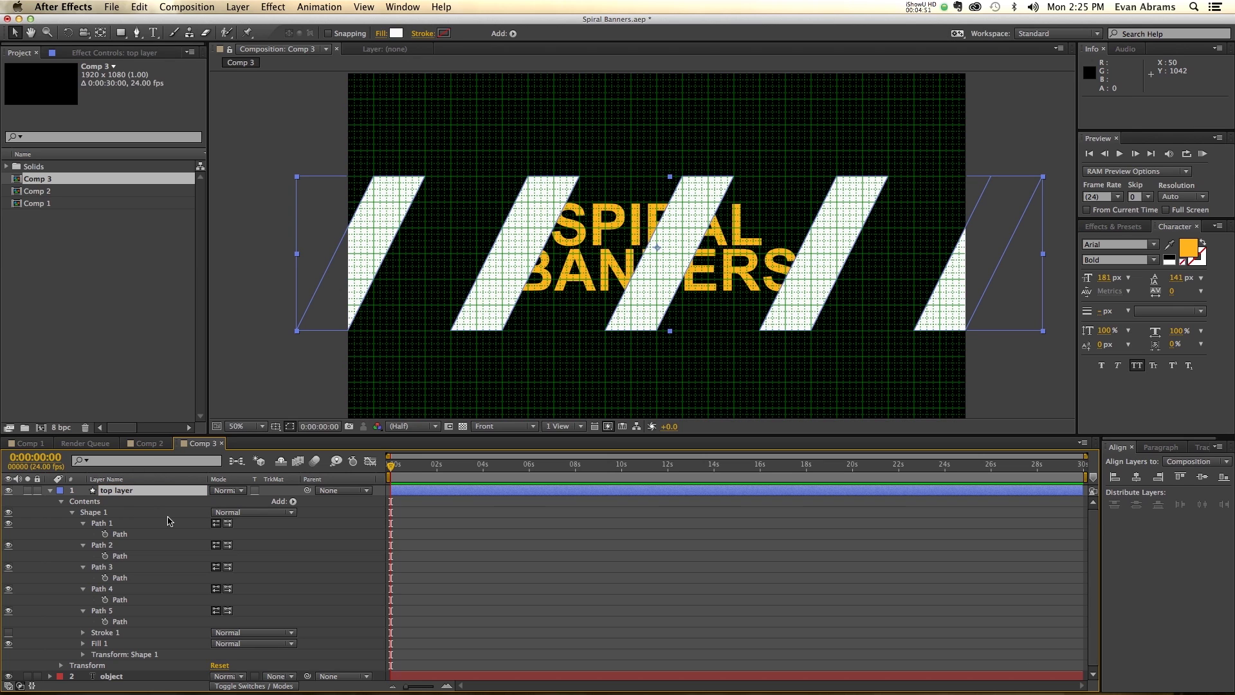
pyautogui.click(51, 492)
# Try a horizontally flipped 'bottom layer' copy shifted into a zigzag, then delete it
pyautogui.hotkey('ctrl', 'd')
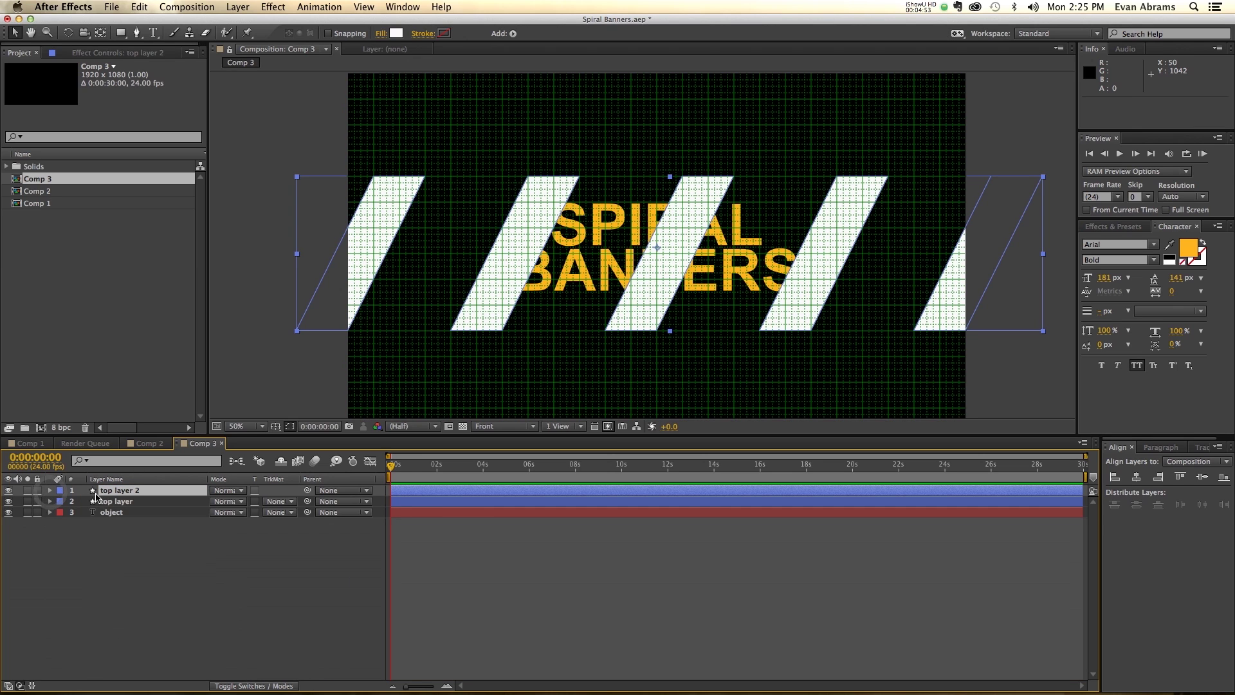
pyautogui.moveTo(124, 492); pyautogui.dragTo(126, 518)
pyautogui.press('Return')
pyautogui.write('bottom layer')
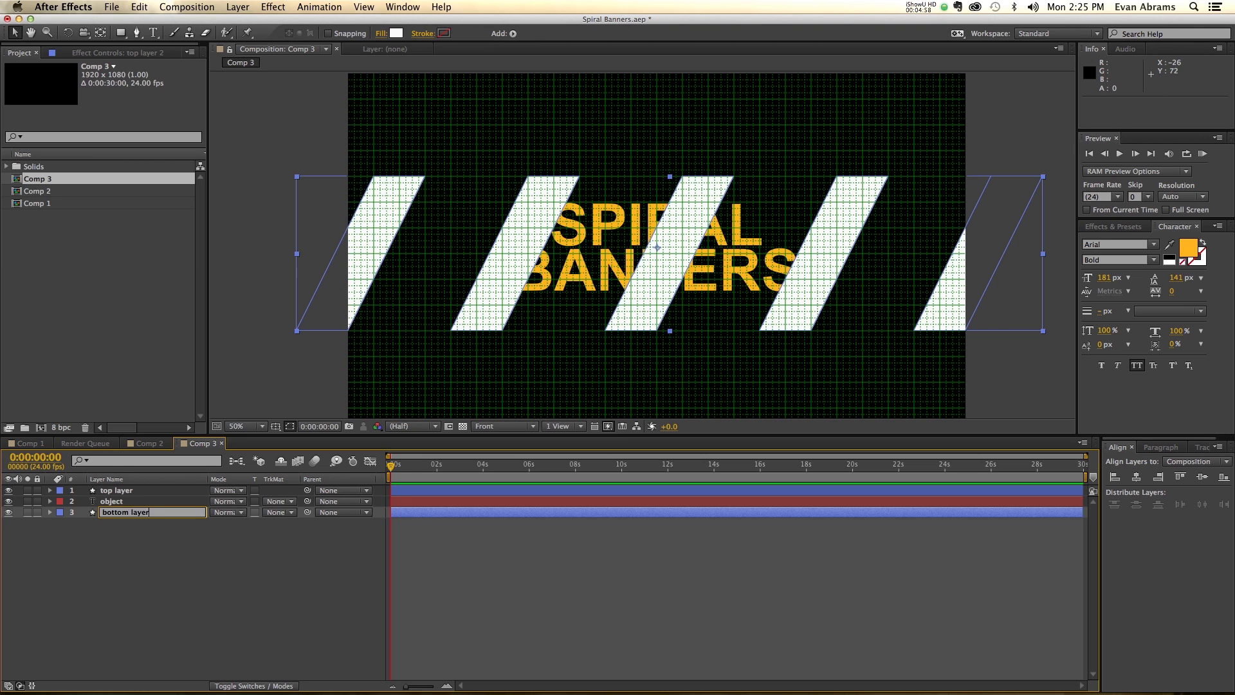
pyautogui.press('Return')
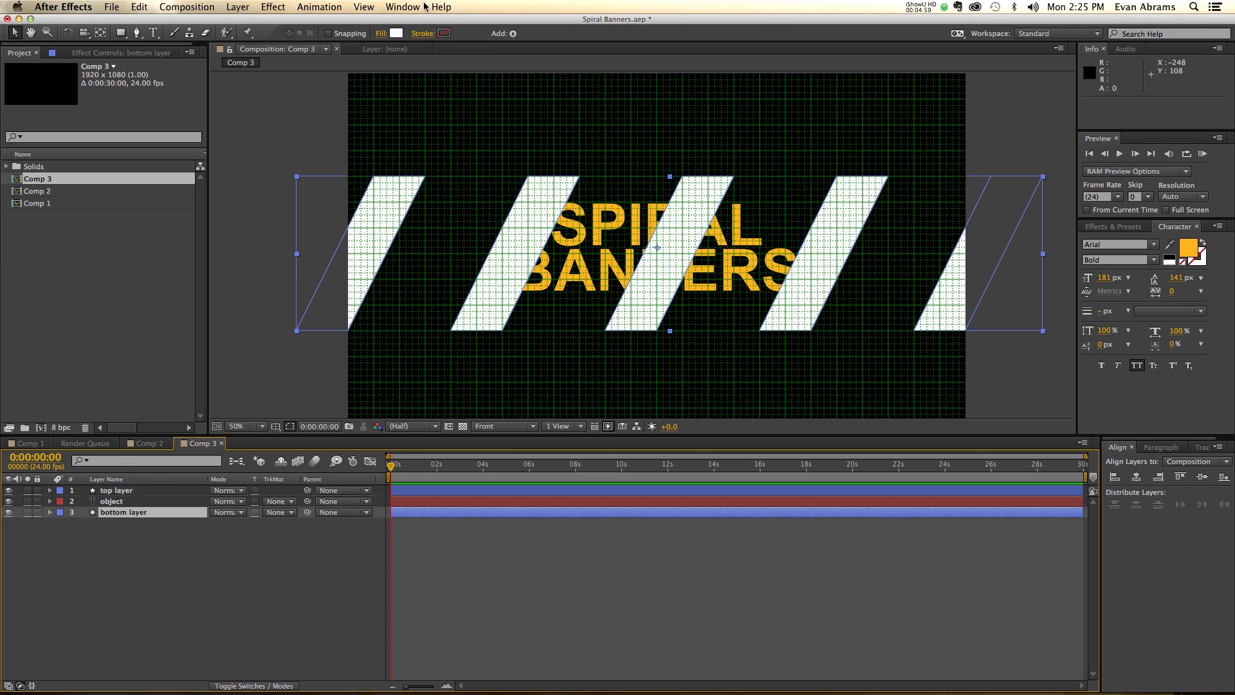
pyautogui.click(245, 9)
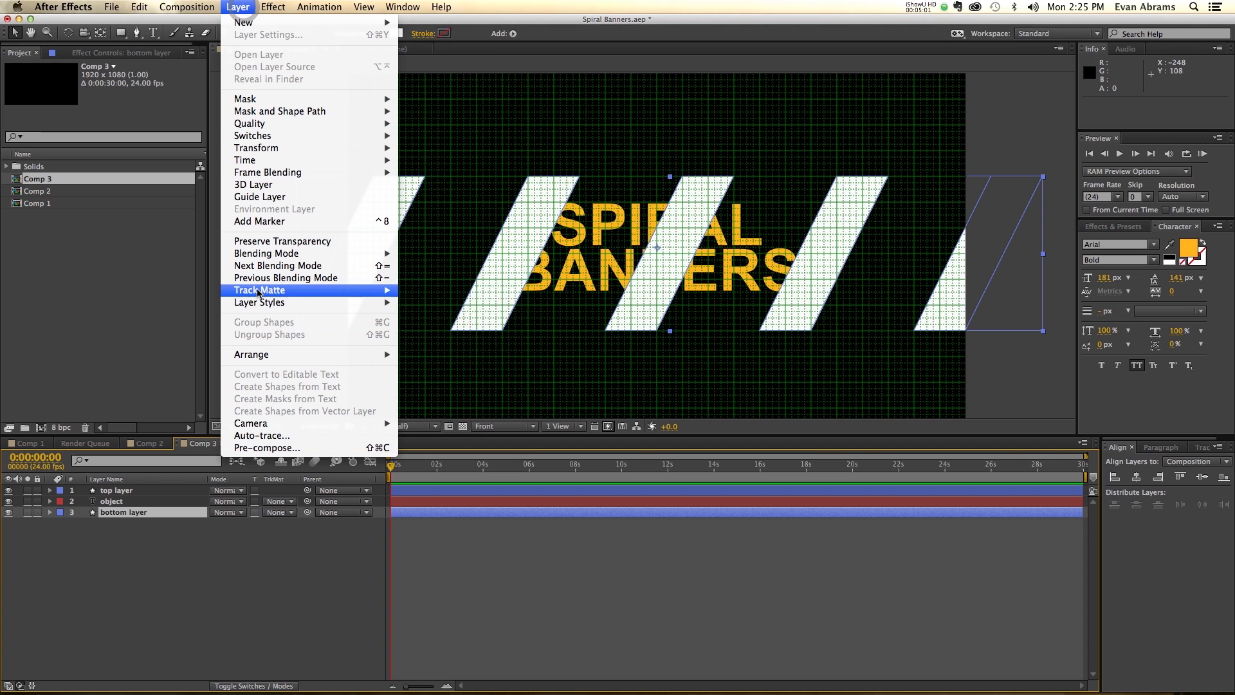
pyautogui.moveTo(270, 148)
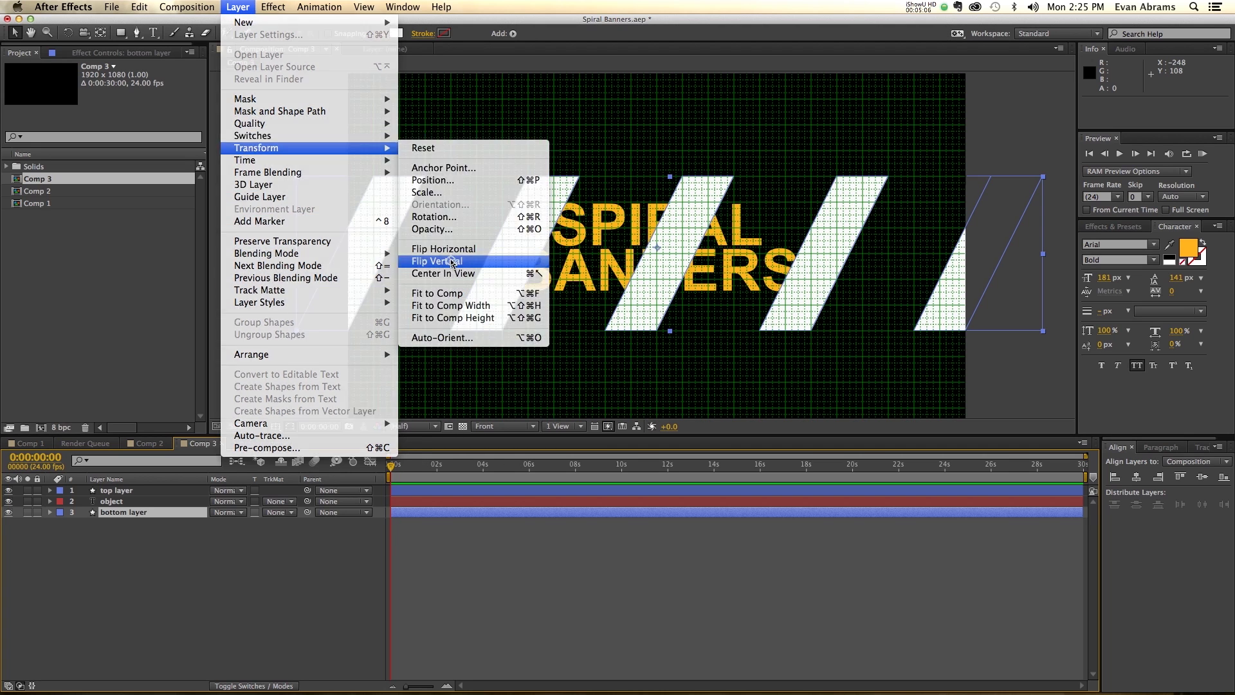
pyautogui.click(431, 242)
pyautogui.moveTo(648, 209); pyautogui.dragTo(732, 224)
pyautogui.press('Return')
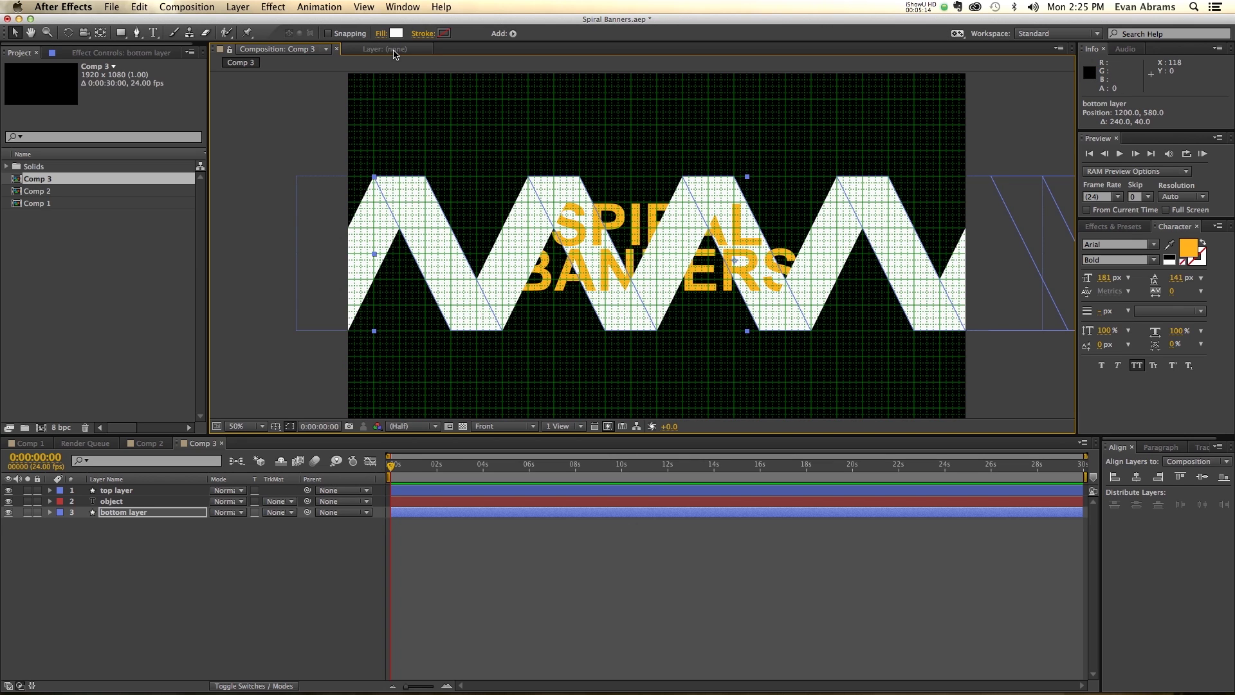
pyautogui.press('Delete')
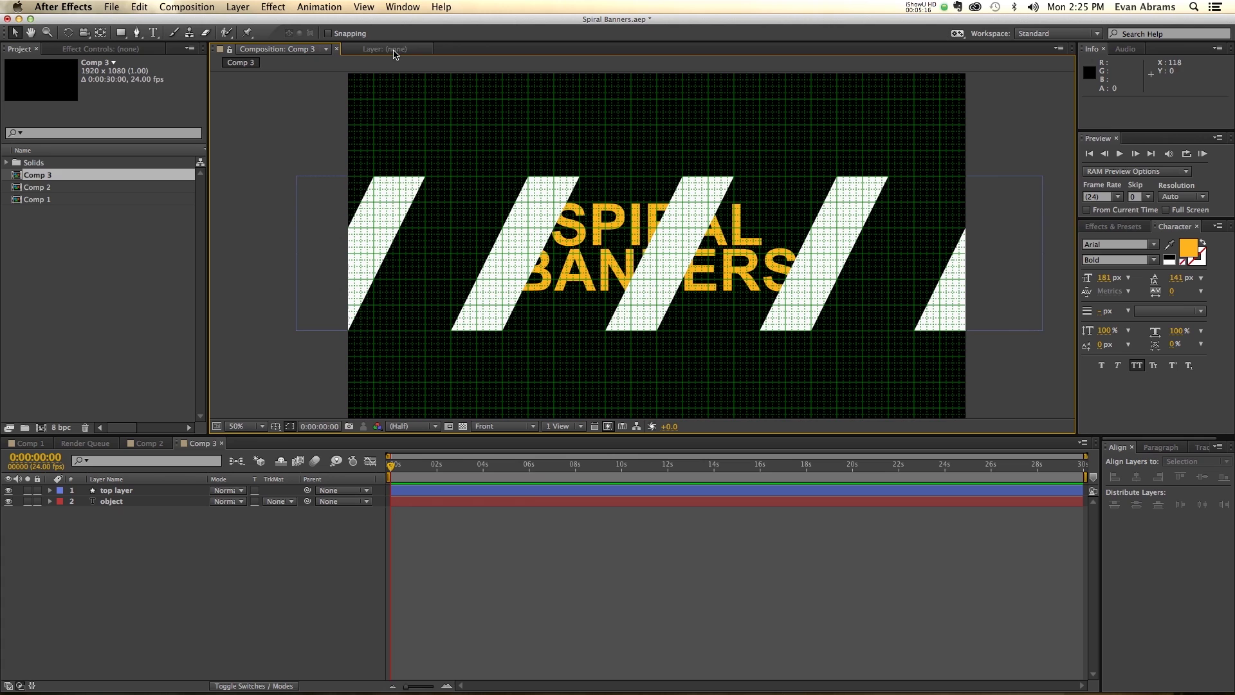
# Keyframe Paths 1–5 at 0s, then drag top vertices to the bottom edge at 0:00:00:20
pyautogui.click(529, 491)
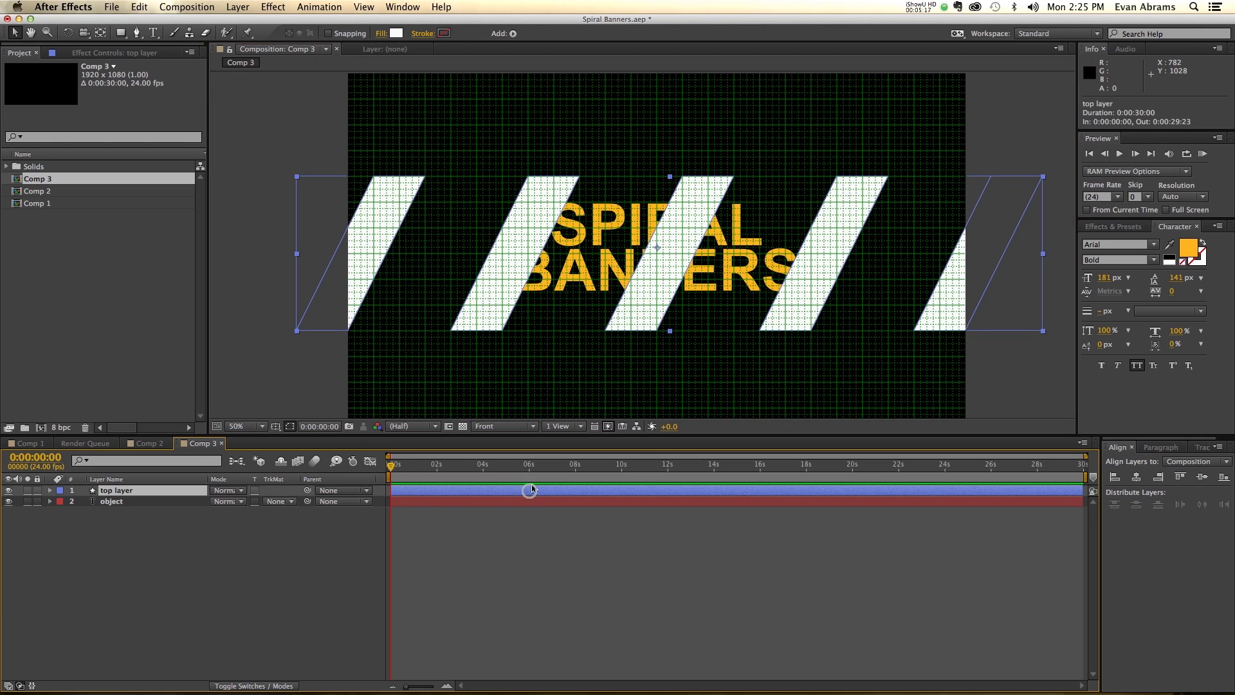
pyautogui.click(51, 491)
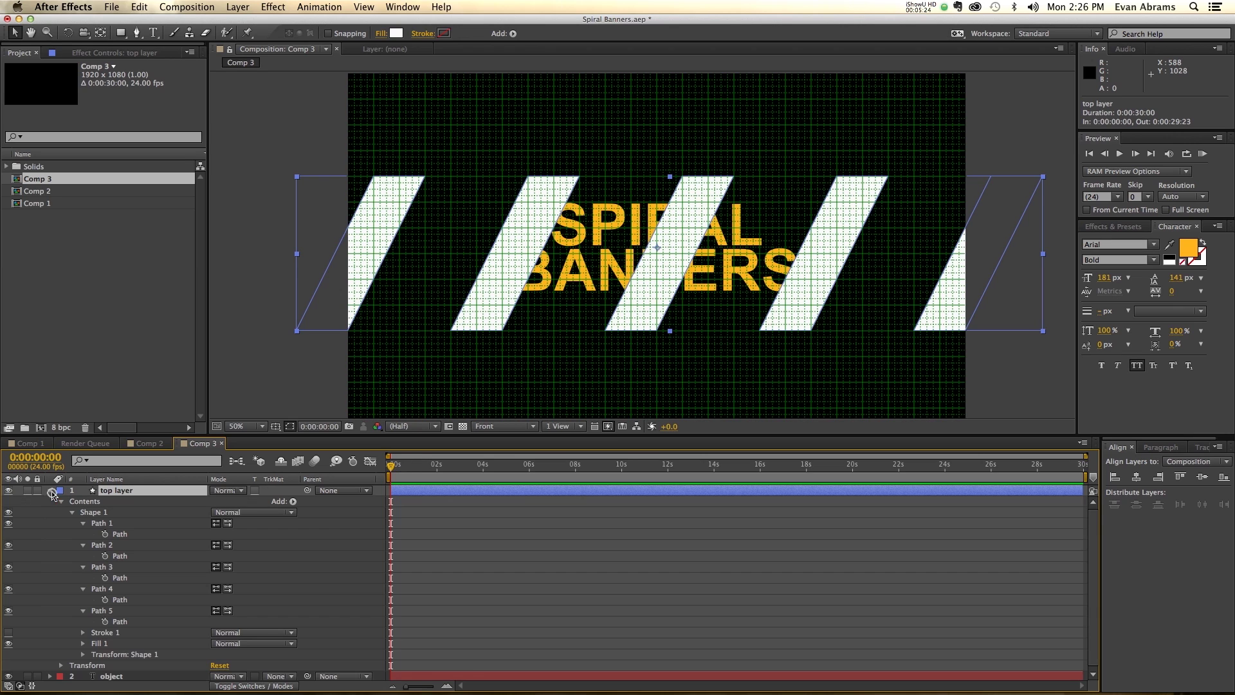
pyautogui.click(106, 534)
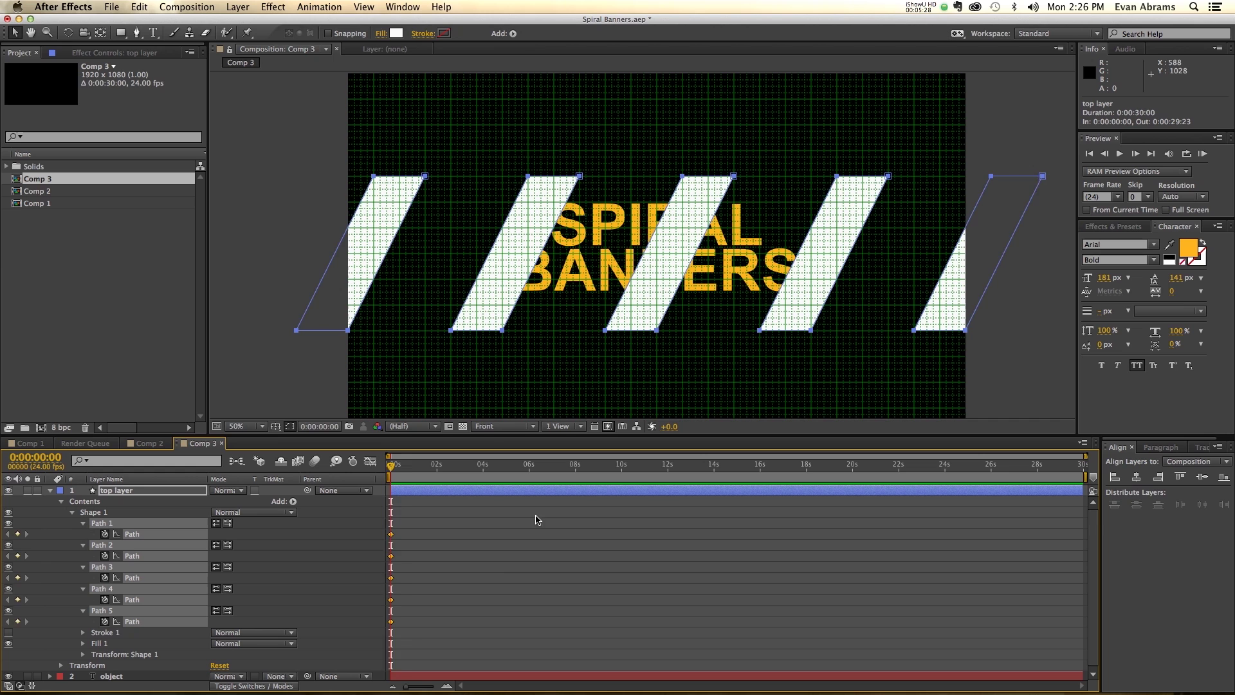
pyautogui.hotkey('shift', 'pagedown')
pyautogui.hotkey('shift', 'pagedown')
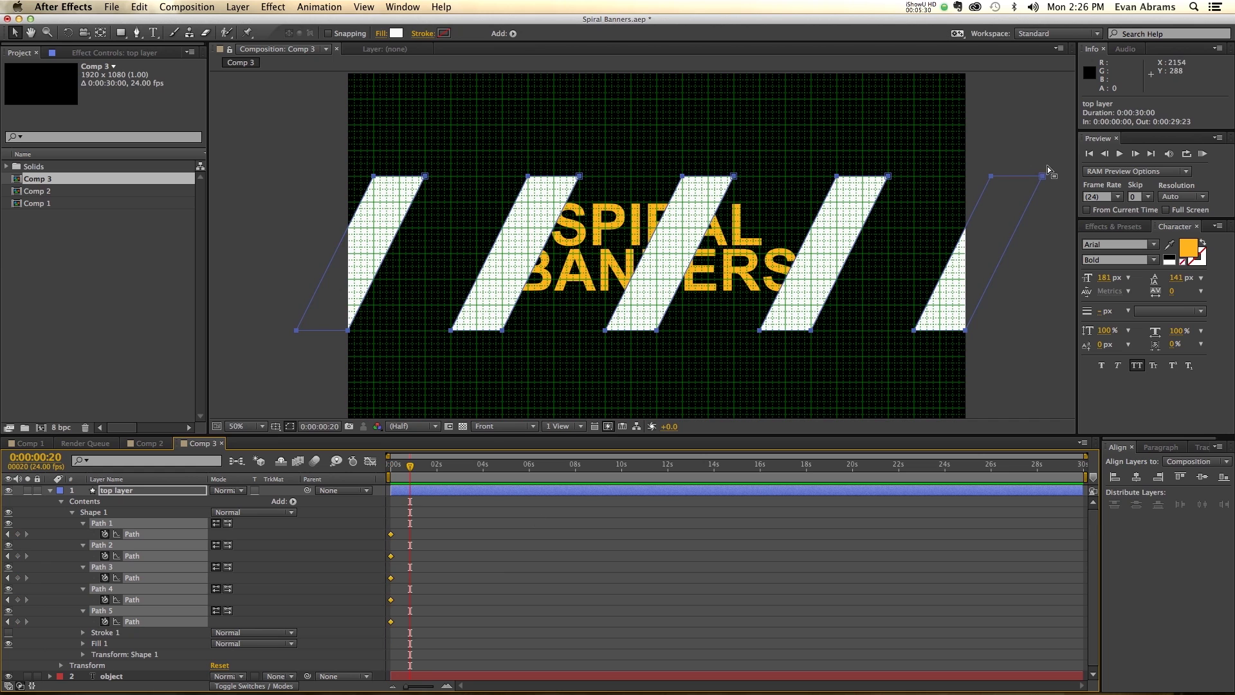
pyautogui.moveTo(1062, 152); pyautogui.dragTo(341, 184)
pyautogui.moveTo(421, 180); pyautogui.dragTo(351, 333)
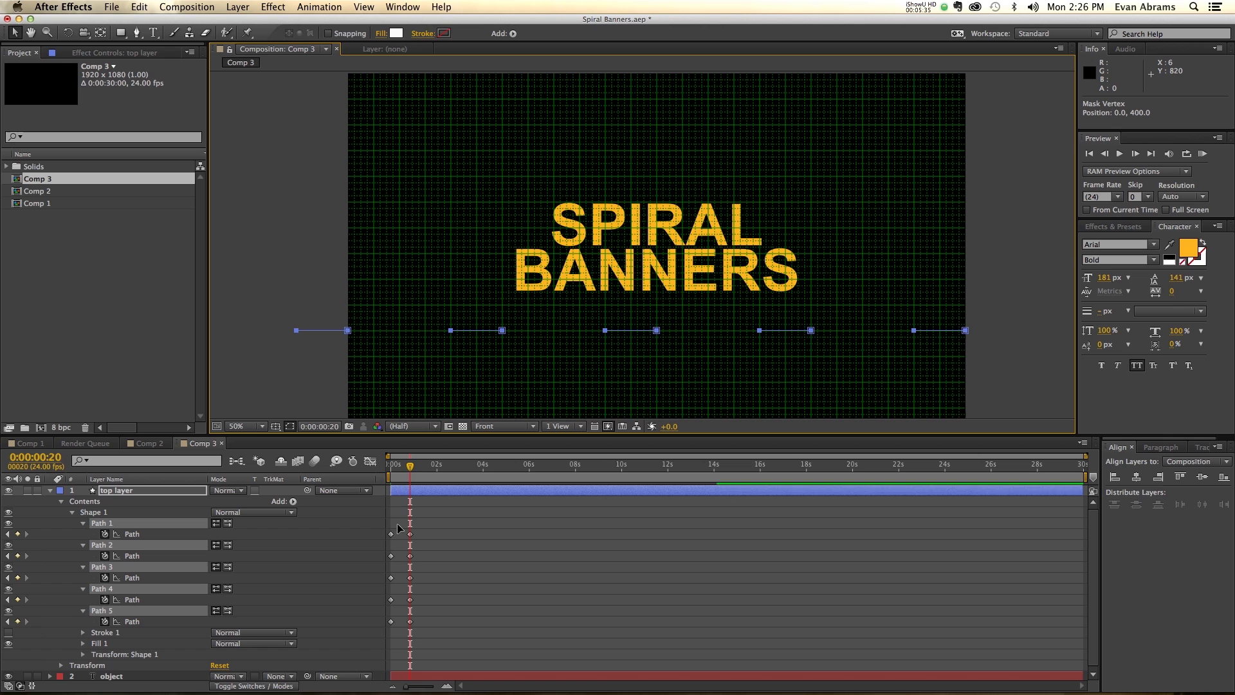
# Preview the flattening animation from the start, ending back at 0:00:00:20
pyautogui.moveTo(406, 471); pyautogui.dragTo(391, 480)
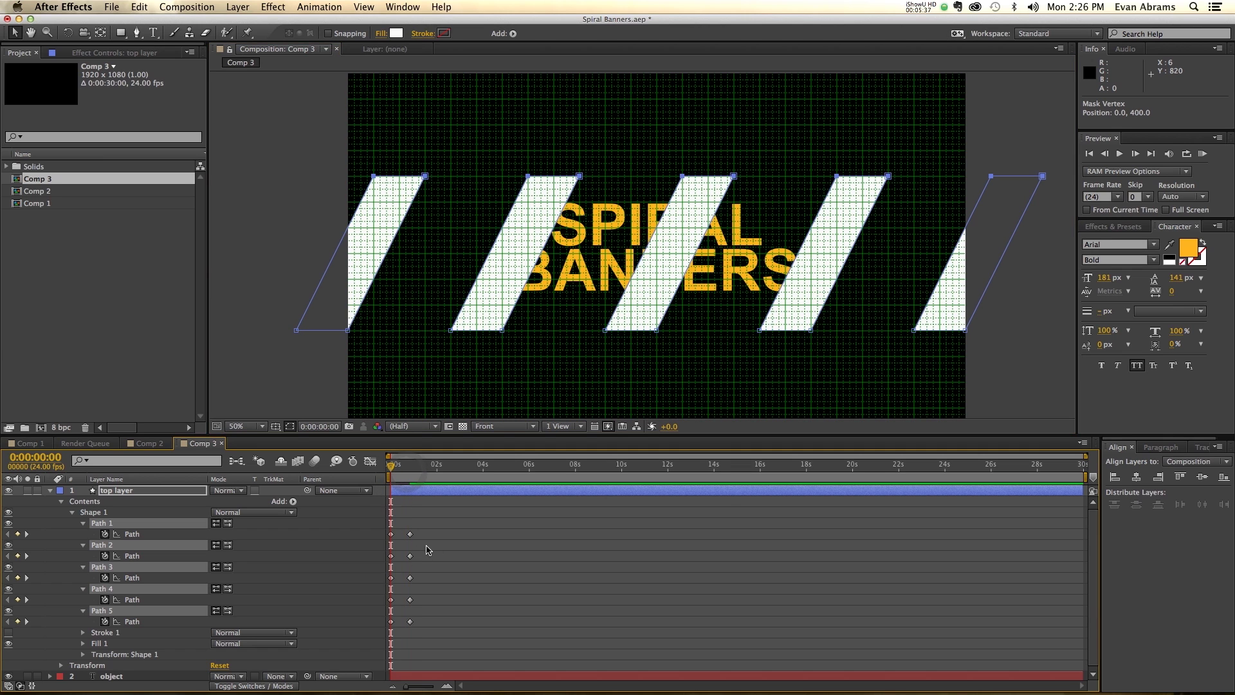
pyautogui.press('space')
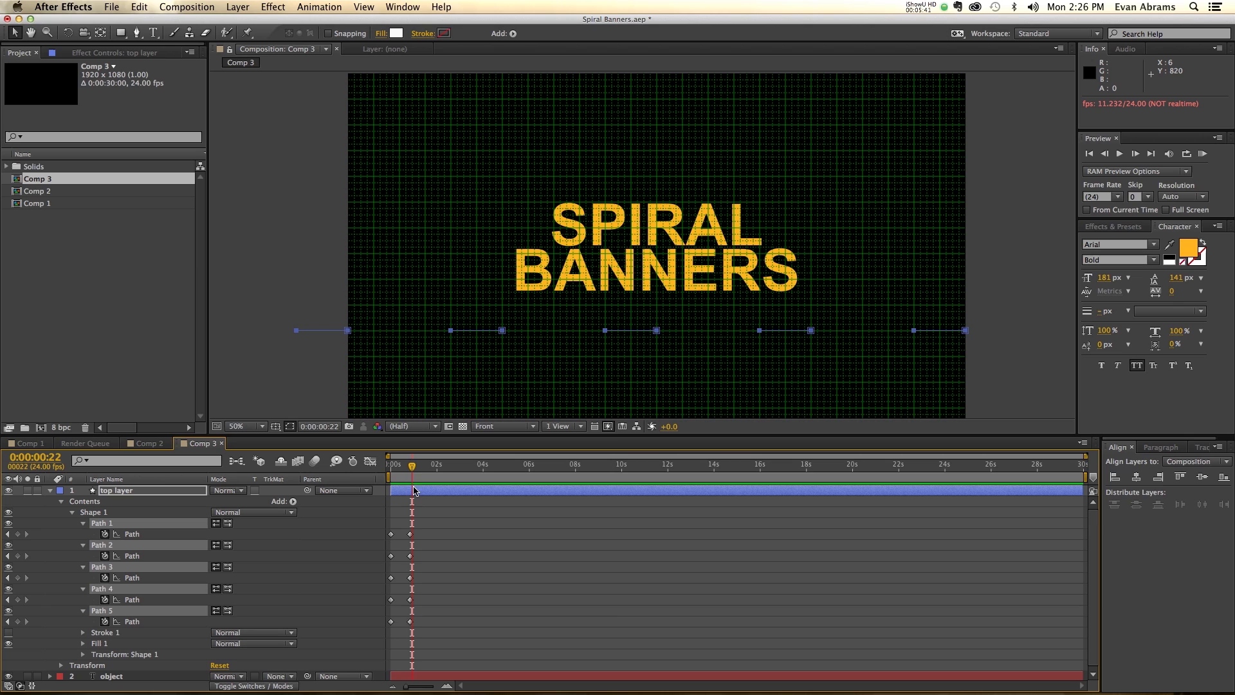
pyautogui.moveTo(410, 484); pyautogui.dragTo(409, 486)
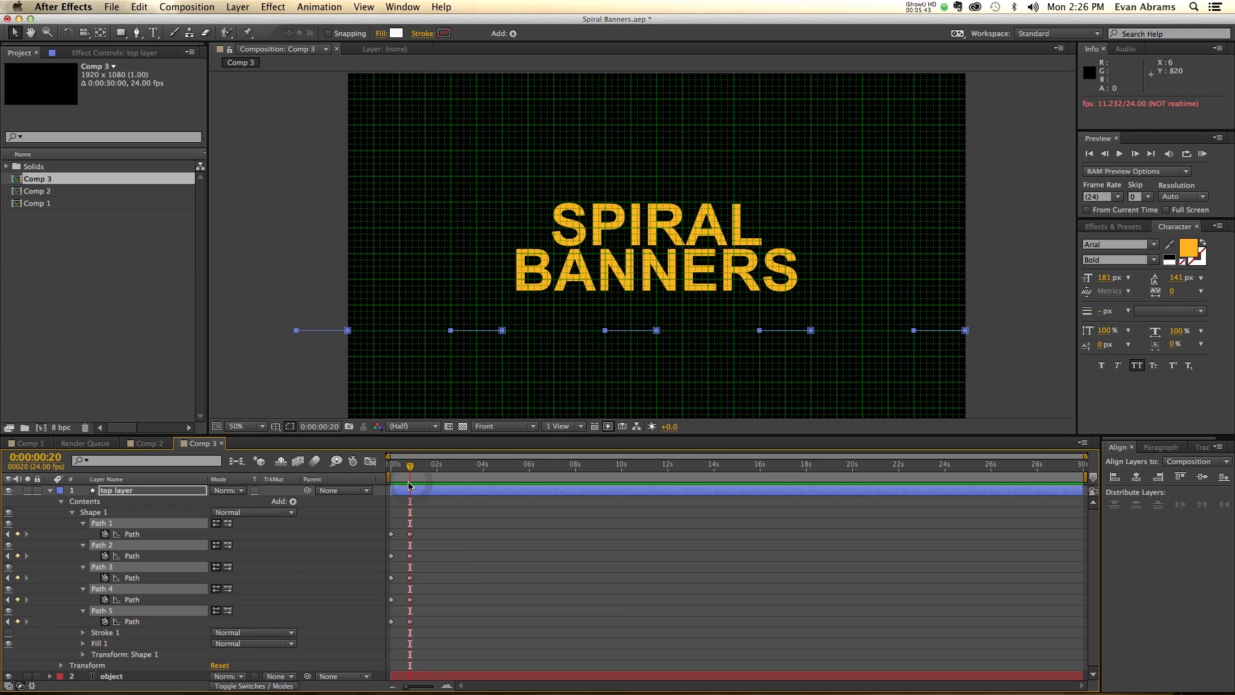
# Add full-banner path keyframes at 0:00:01:16 and hold them with copies at 0:00:02:12
pyautogui.hotkey('shift', 'pagedown')
pyautogui.hotkey('shift', 'pagedown')
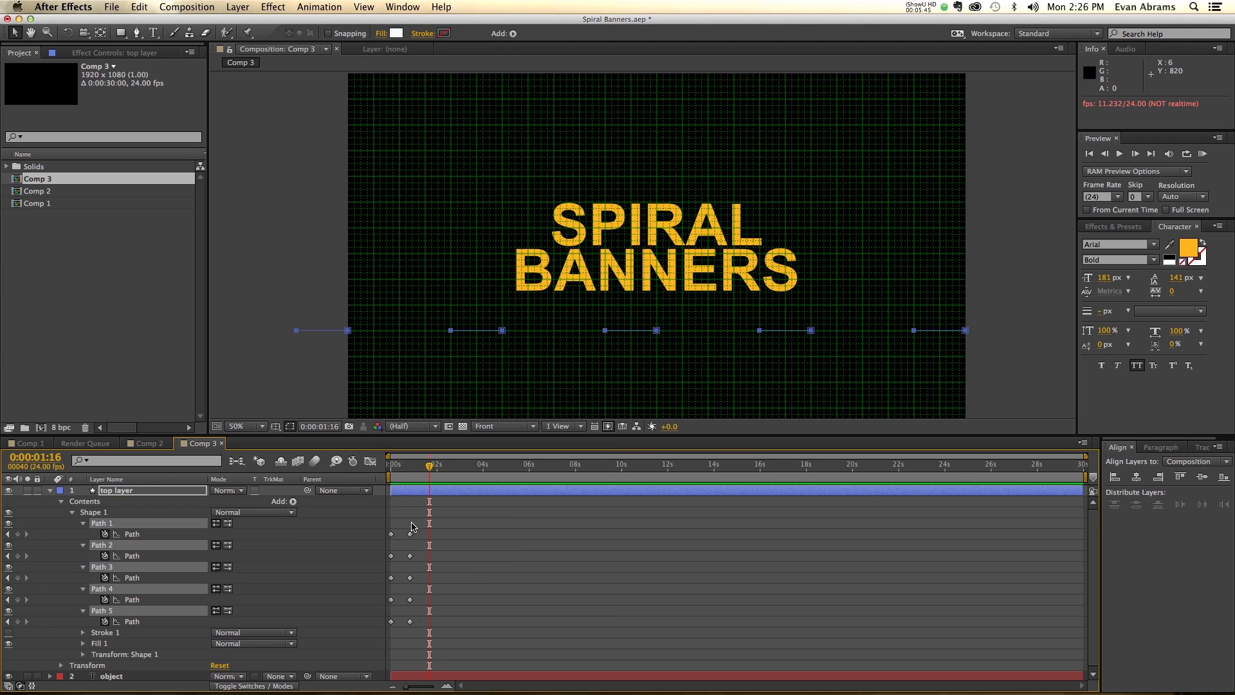
pyautogui.moveTo(415, 518); pyautogui.dragTo(428, 624)
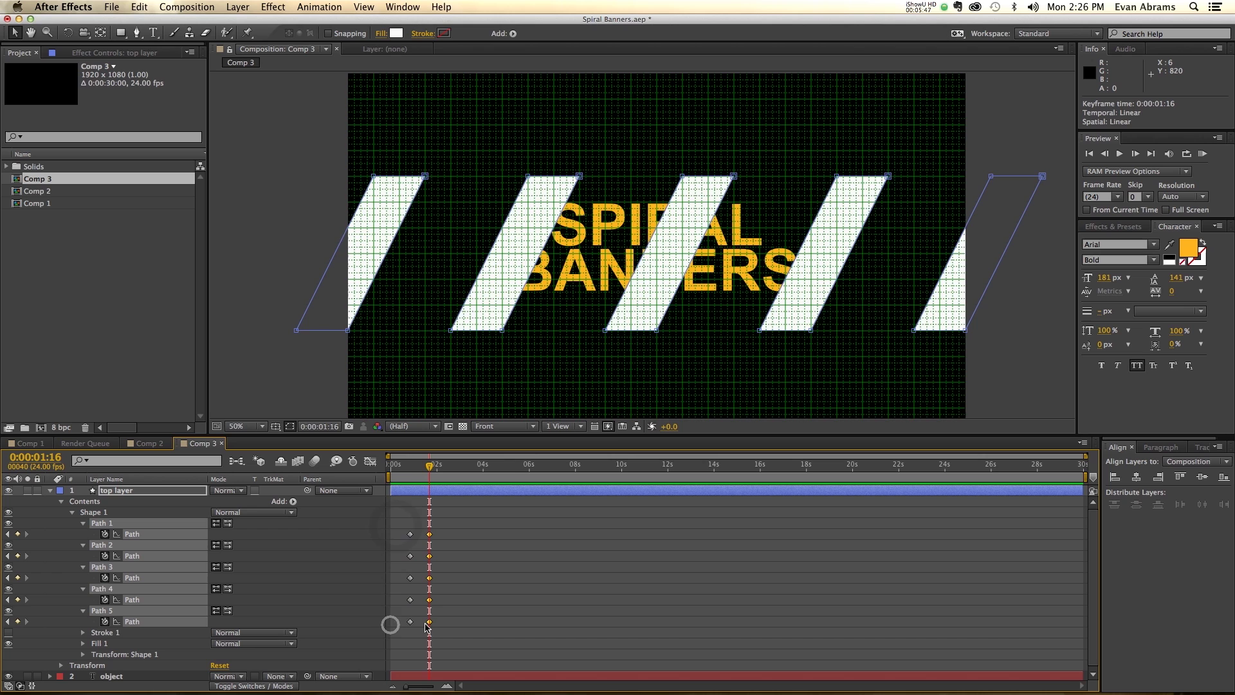
pyautogui.moveTo(412, 482); pyautogui.dragTo(449, 475)
pyautogui.press('super+v')
# Raise the bottom vertices at 0:00:03:08 so the banners flatten along their top edge
pyautogui.hotkey('shift', 'pagedown')
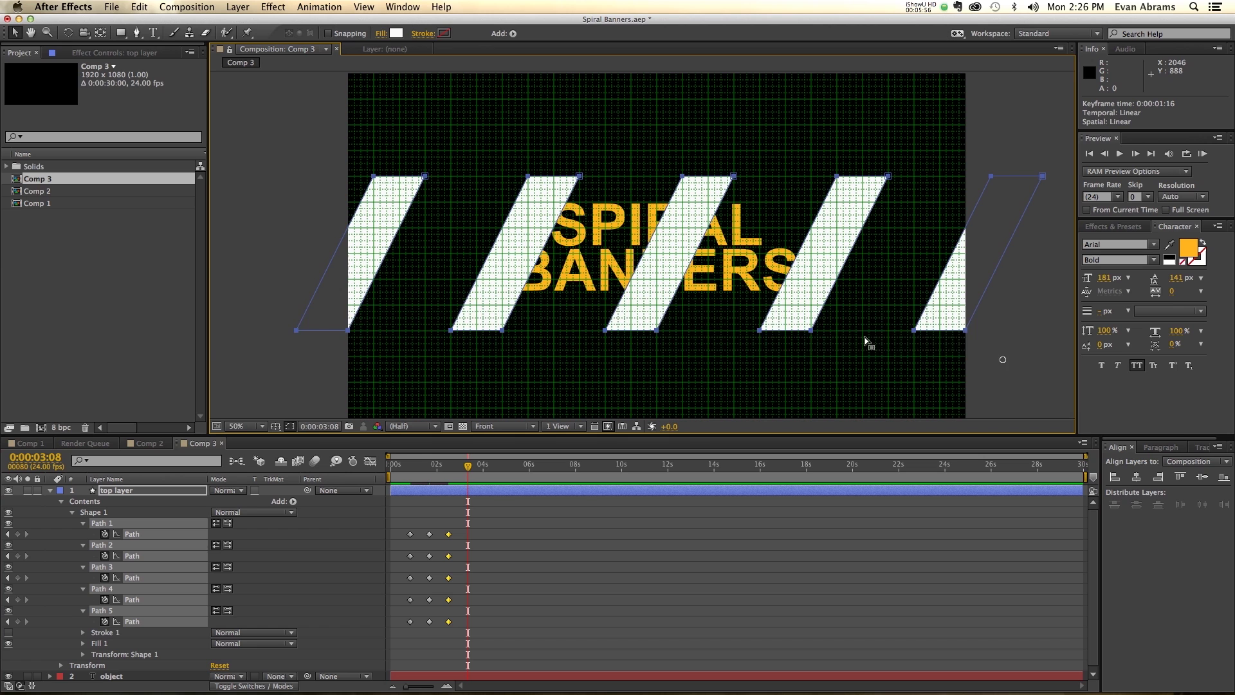
pyautogui.moveTo(1001, 358); pyautogui.dragTo(249, 316)
pyautogui.moveTo(395, 245); pyautogui.dragTo(425, 172)
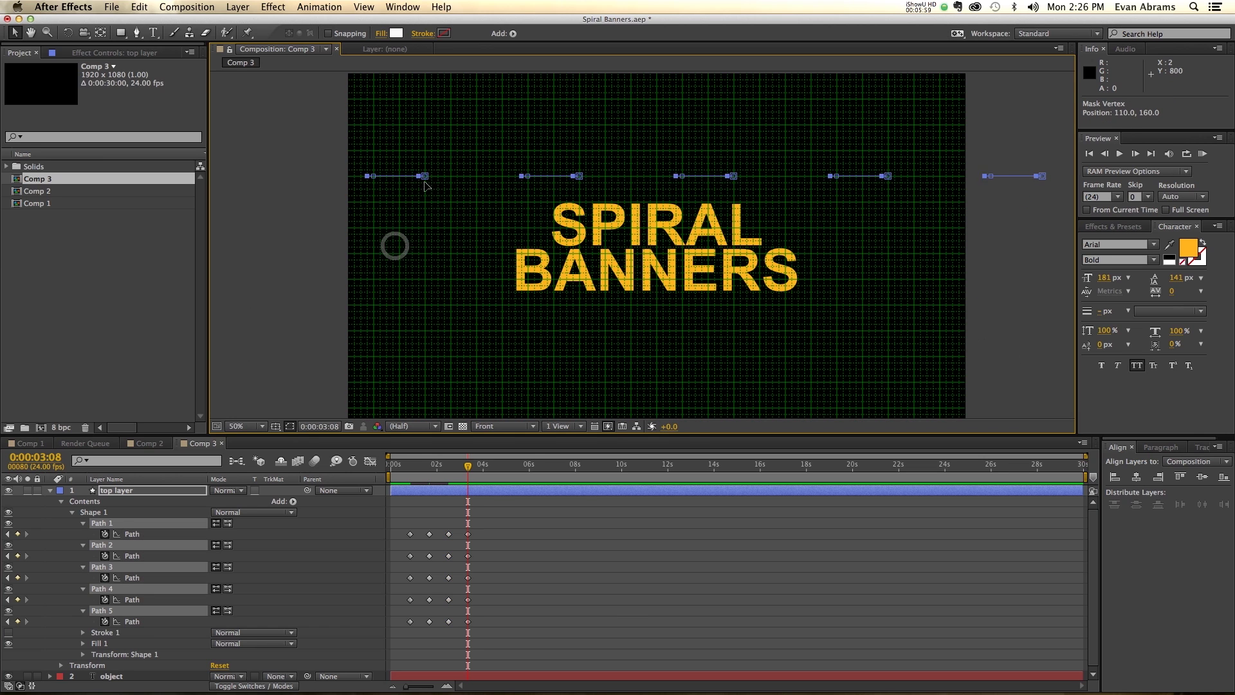
pyautogui.click(407, 476)
pyautogui.press('KP_0')
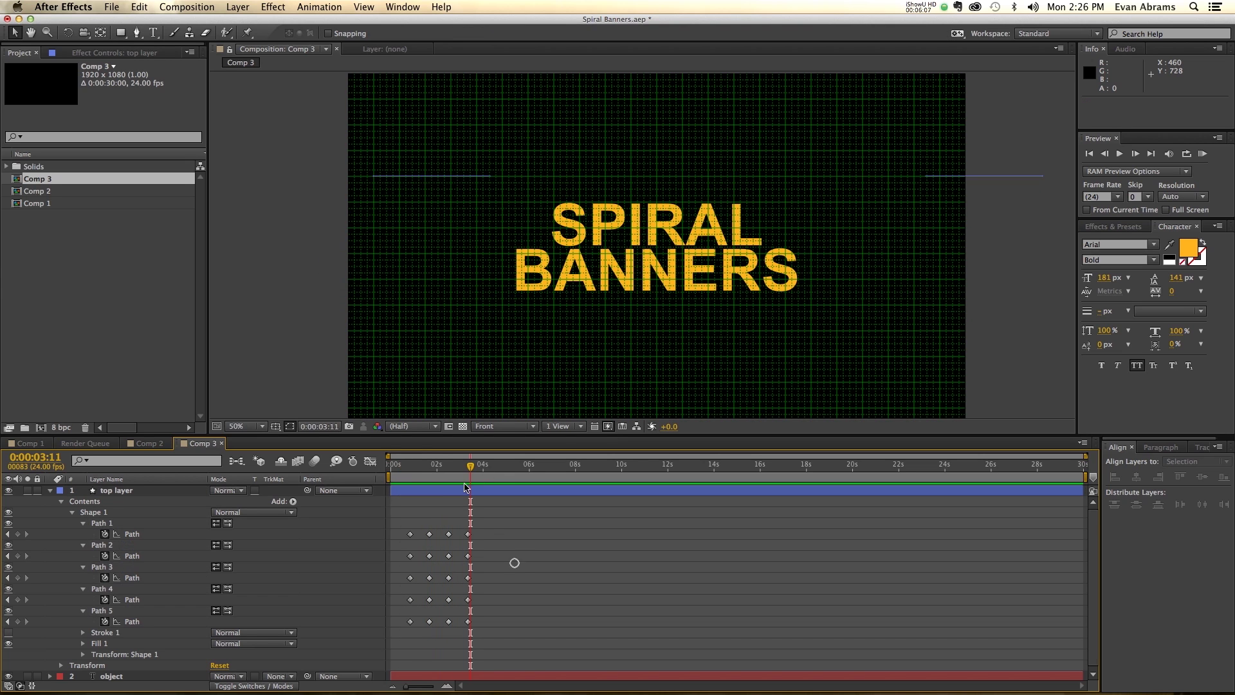
pyautogui.click(513, 563)
# Shift all 20 path keyframes so the animation starts at 0:00:00:00
pyautogui.moveTo(436, 472)
pyautogui.mouseDown()
pyautogui.moveTo(397, 483)
pyautogui.moveTo(476, 481)
pyautogui.moveTo(449, 479)
pyautogui.mouseUp()
pyautogui.moveTo(504, 522); pyautogui.dragTo(389, 640)
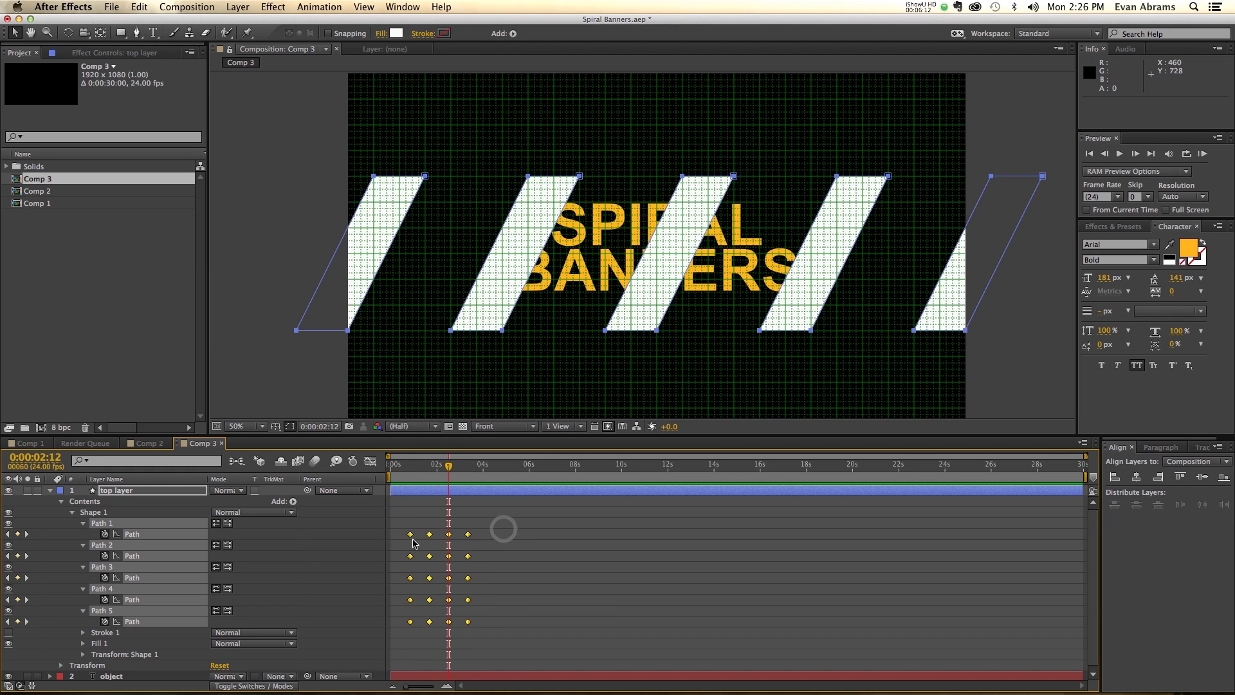
pyautogui.moveTo(412, 535); pyautogui.dragTo(400, 540)
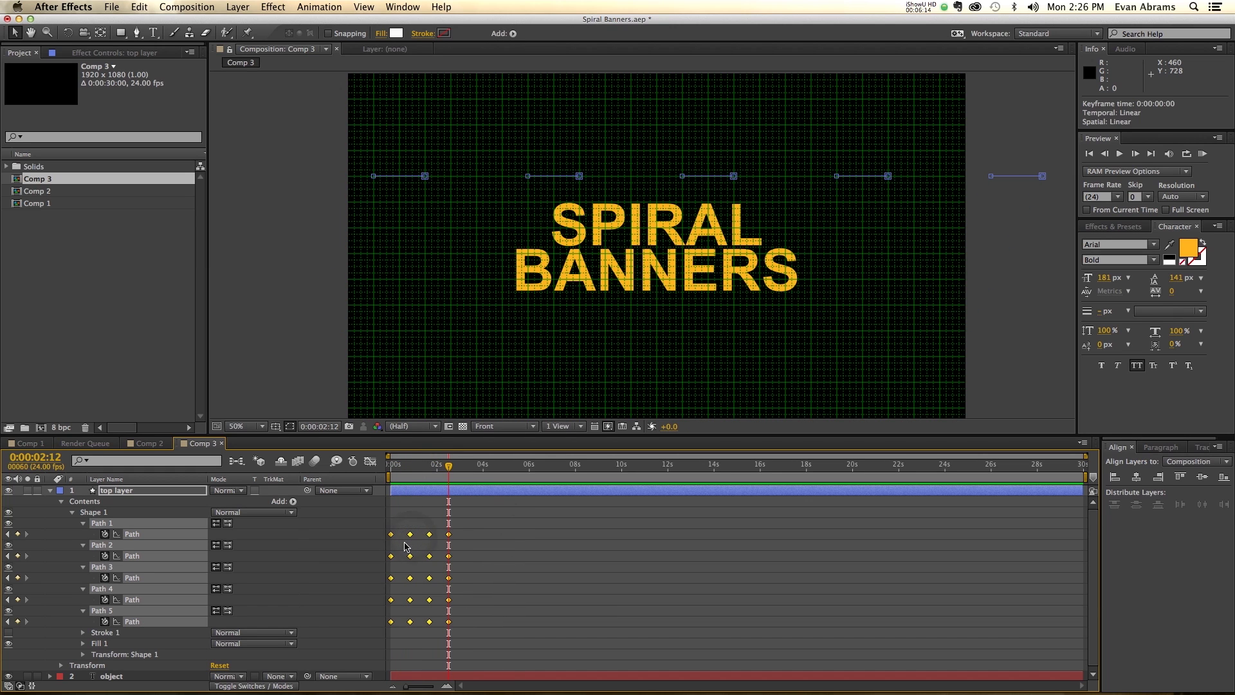
# Duplicate 'top layer' with Cmd+D, rename the copy 'Bottom Layers', and collapse its properties
pyautogui.press('j')
pyautogui.press('j')
pyautogui.click(510, 557)
pyautogui.click(449, 496)
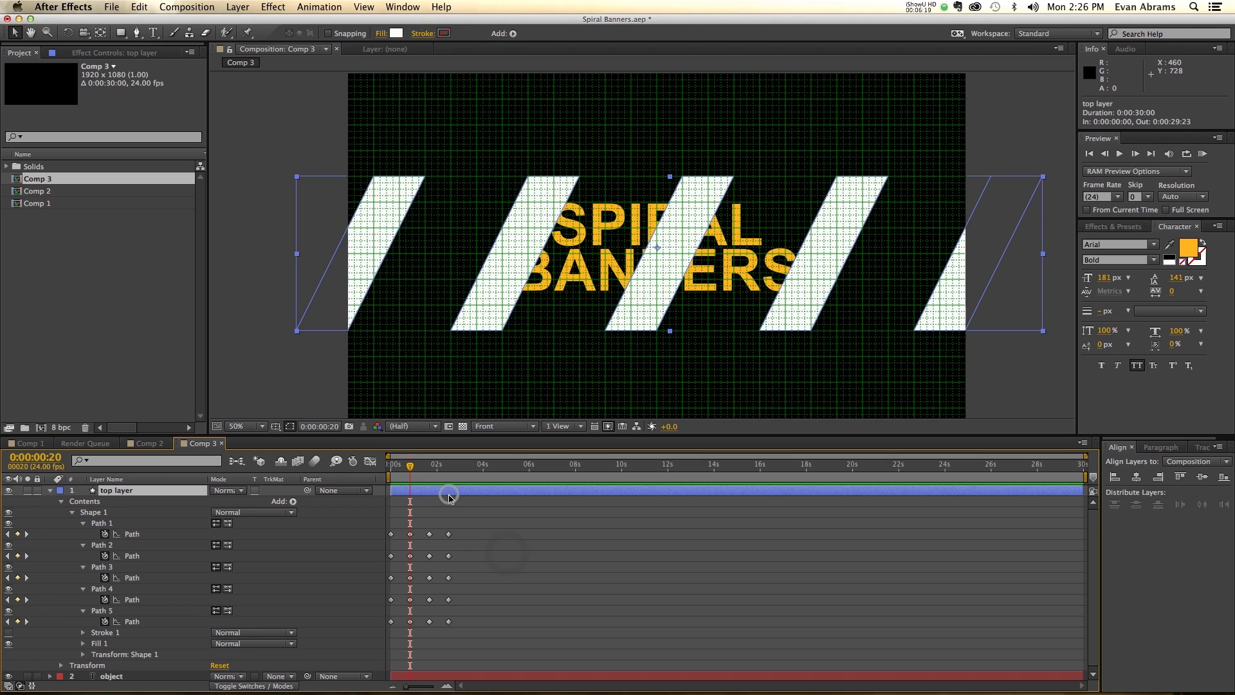
pyautogui.press('super+d')
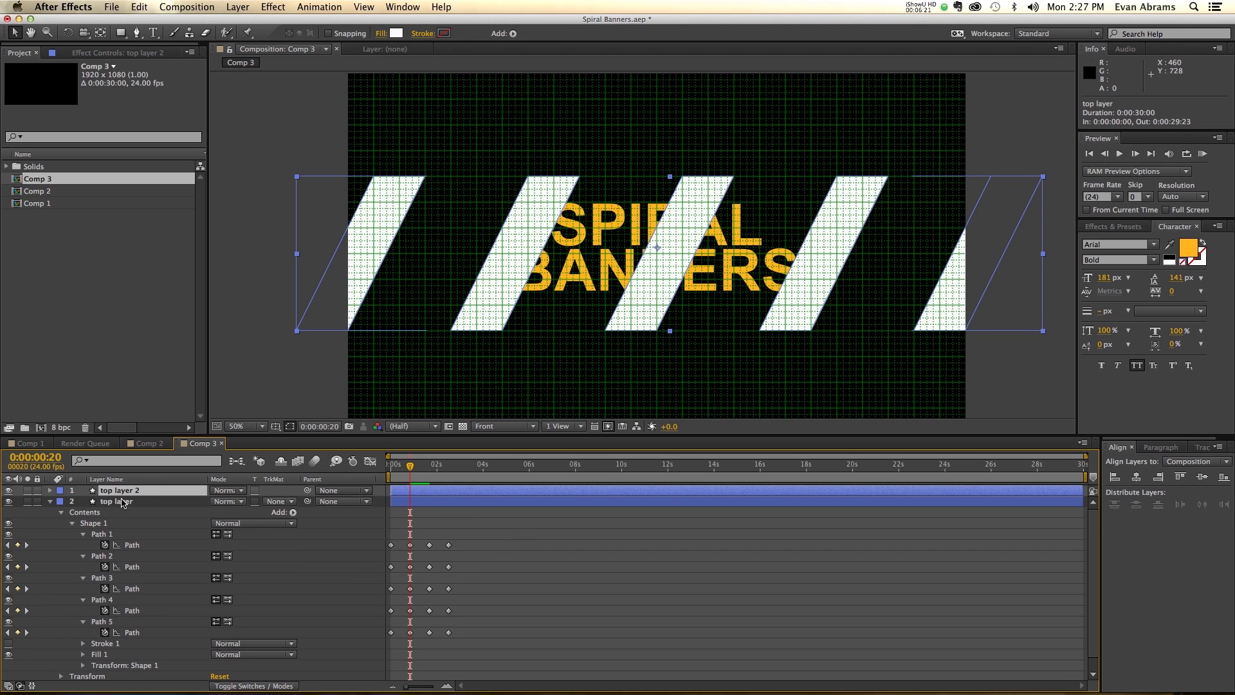
pyautogui.press('Return')
pyautogui.write('Bottom')
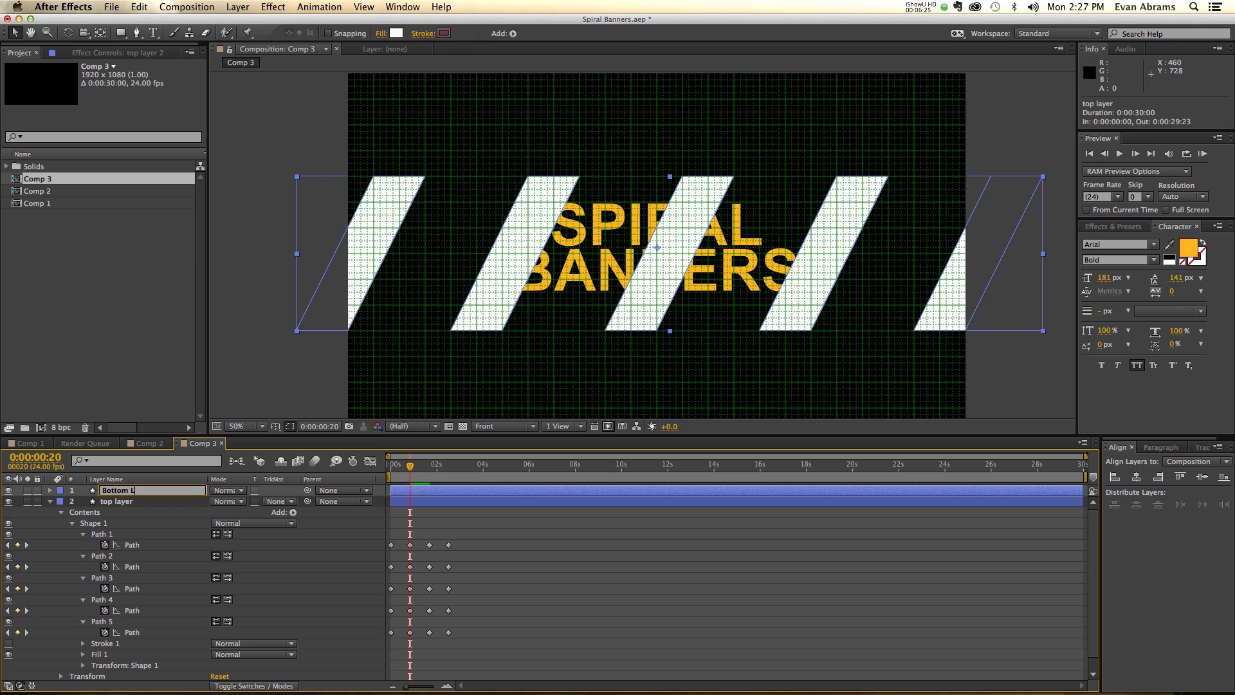
pyautogui.press('Return')
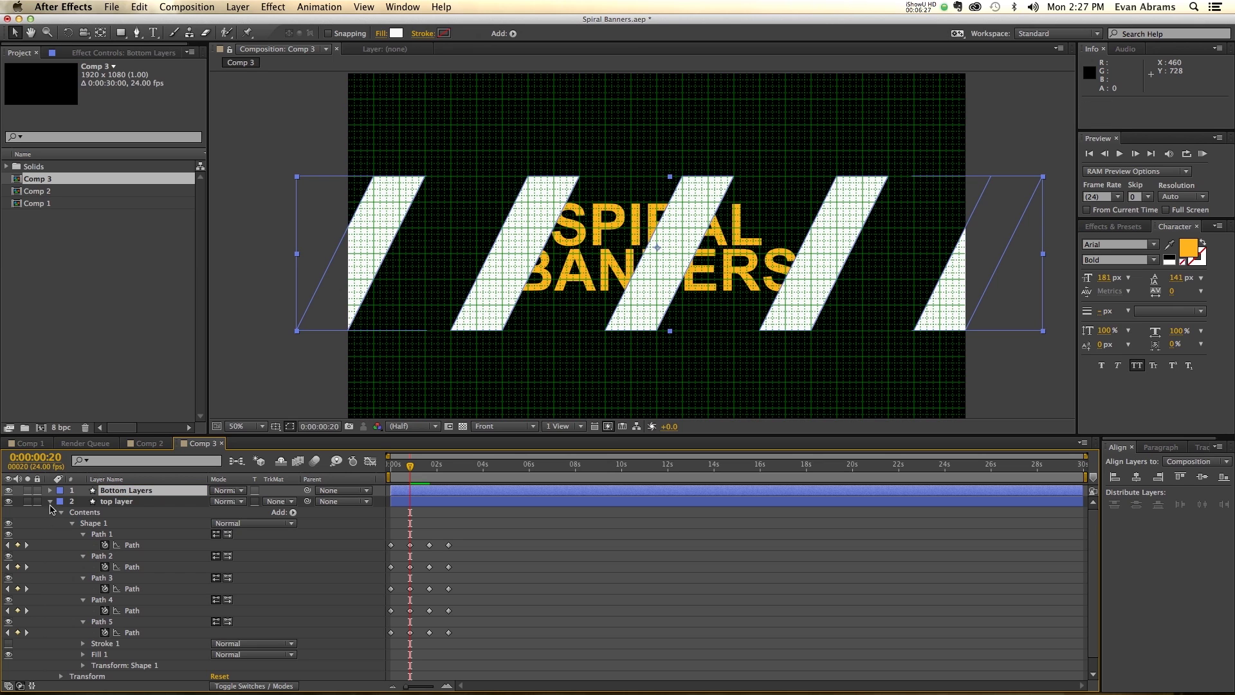
pyautogui.click(50, 502)
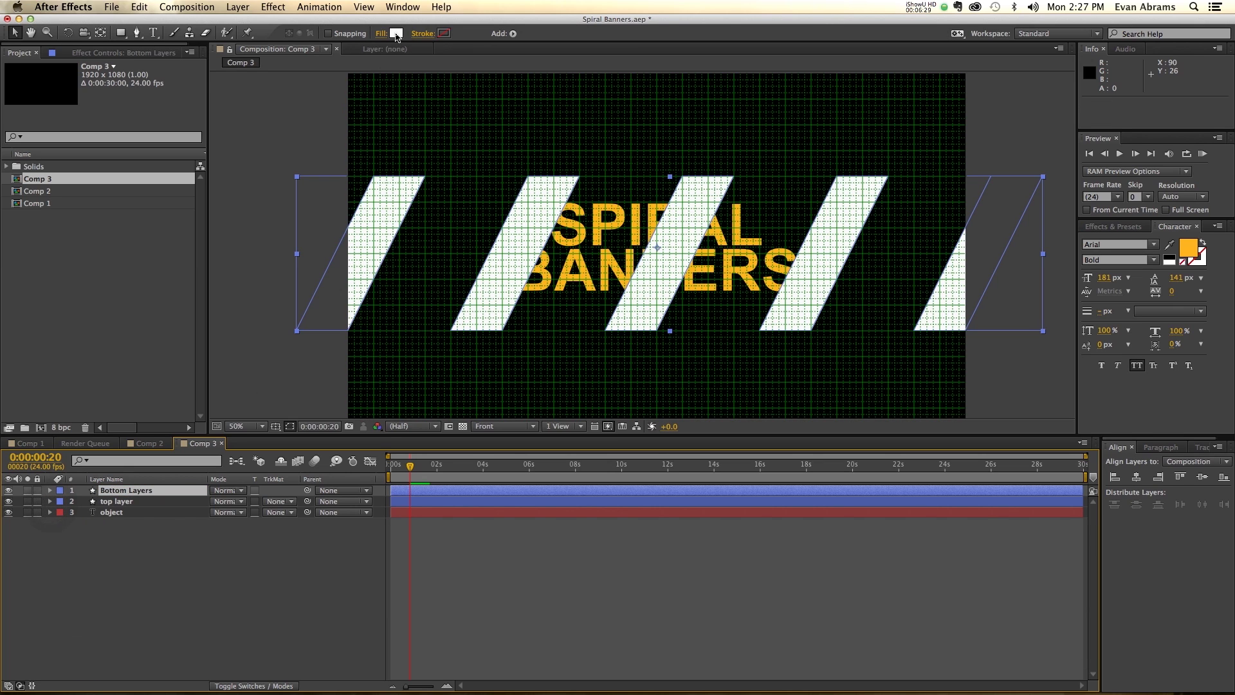
# Change the Bottom Layers fill to grey with brightness 70
pyautogui.click(397, 34)
pyautogui.click(268, 369)
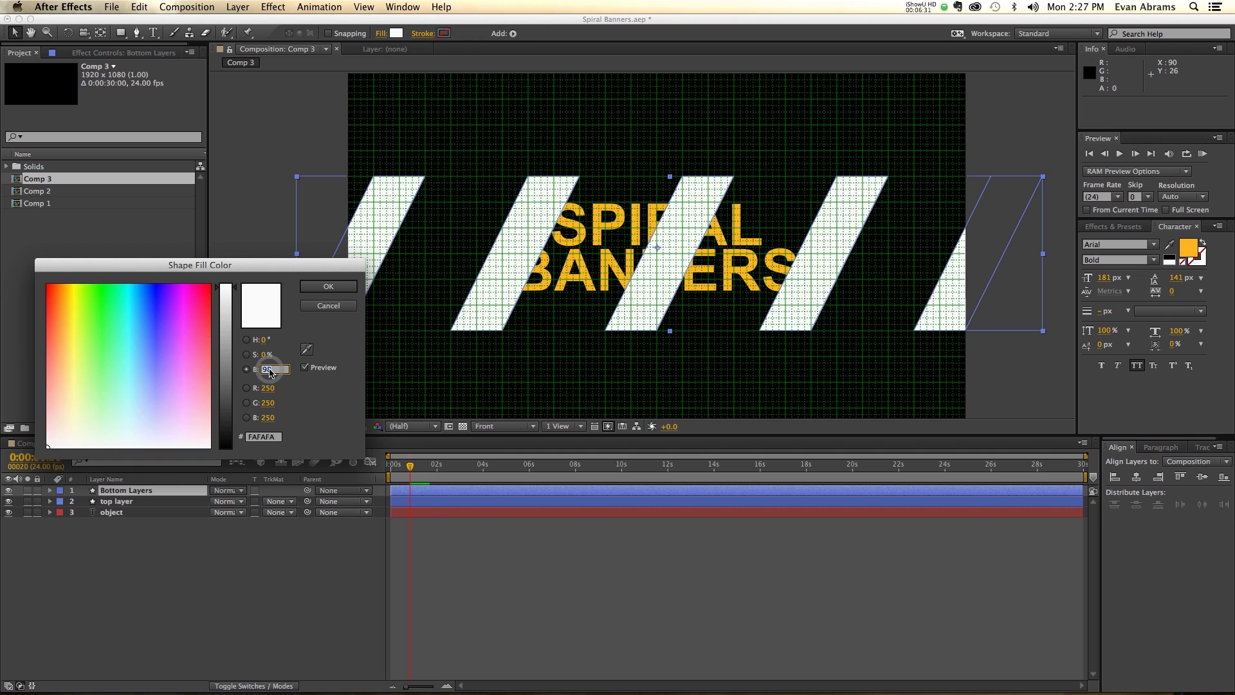
pyautogui.write('70')
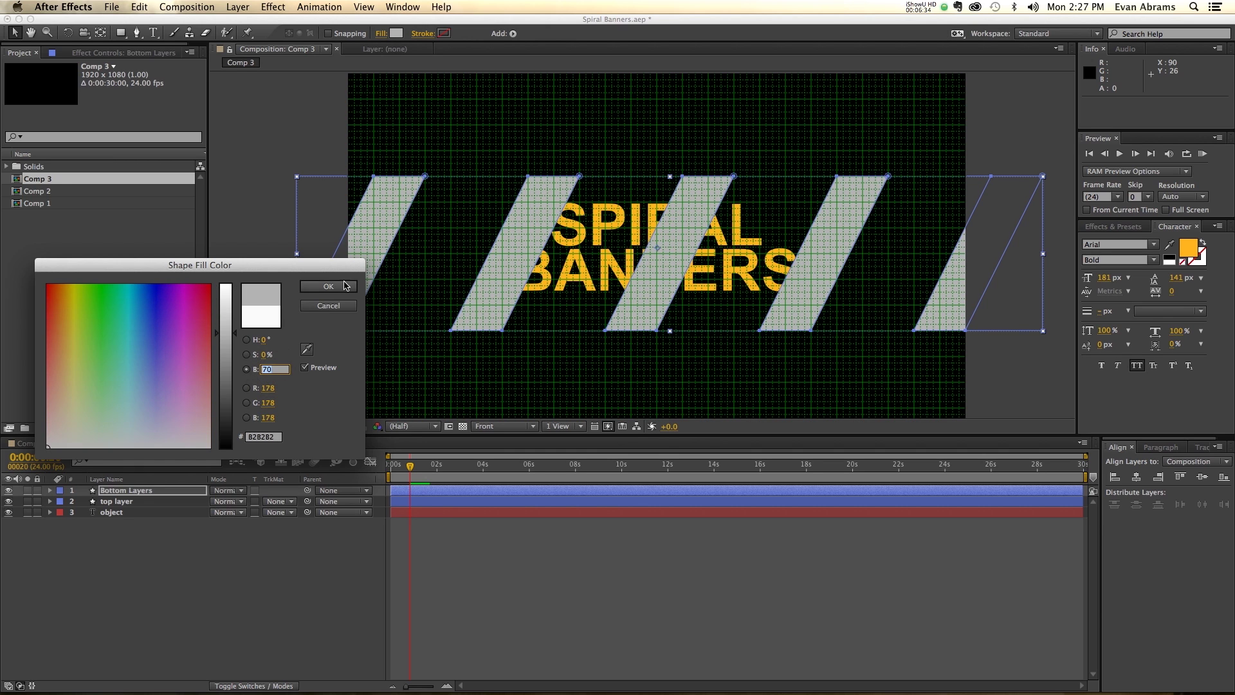
pyautogui.click(345, 285)
# Move Bottom Layers below the others, shift it right, flip it vertically and lower it into a zigzag
pyautogui.moveTo(129, 491); pyautogui.dragTo(135, 517)
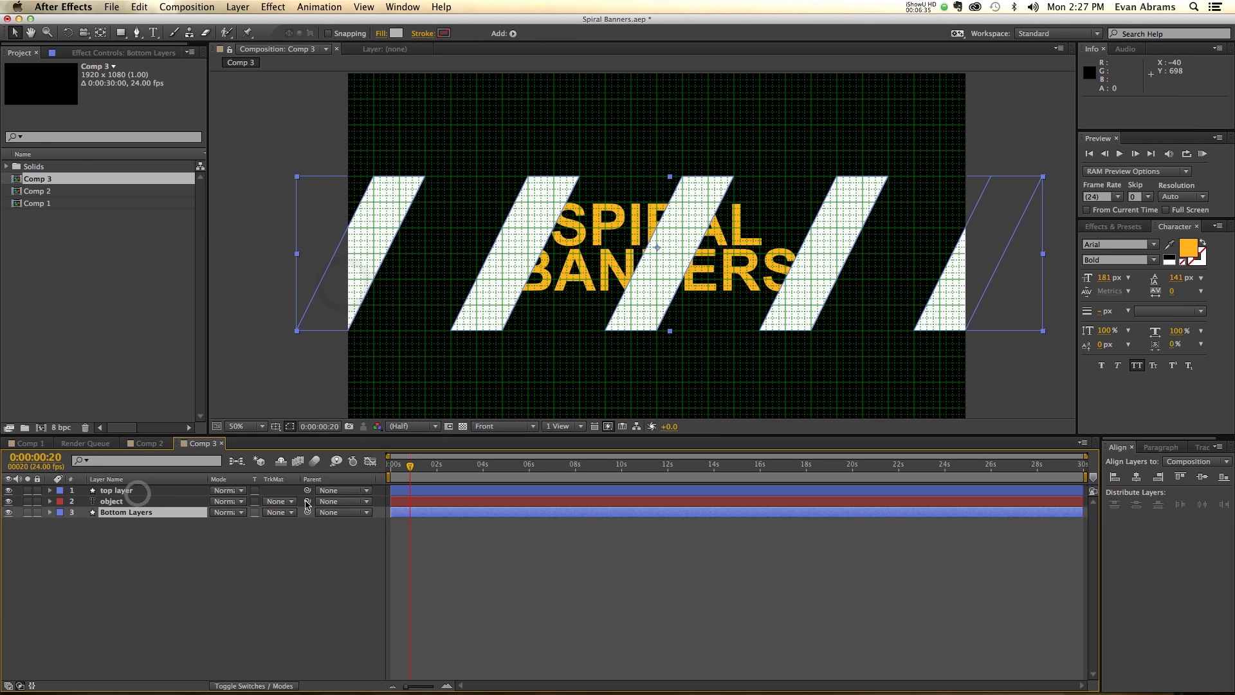
pyautogui.moveTo(483, 298); pyautogui.dragTo(577, 304)
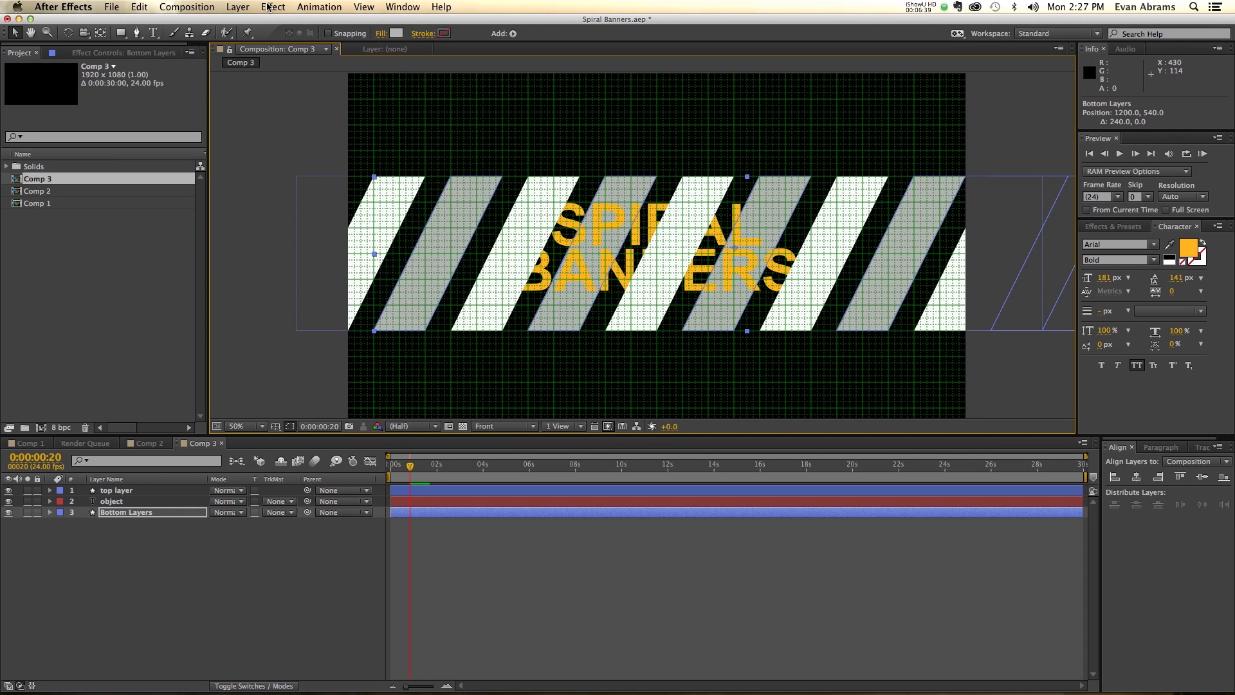
pyautogui.click(238, 7)
pyautogui.moveTo(270, 148)
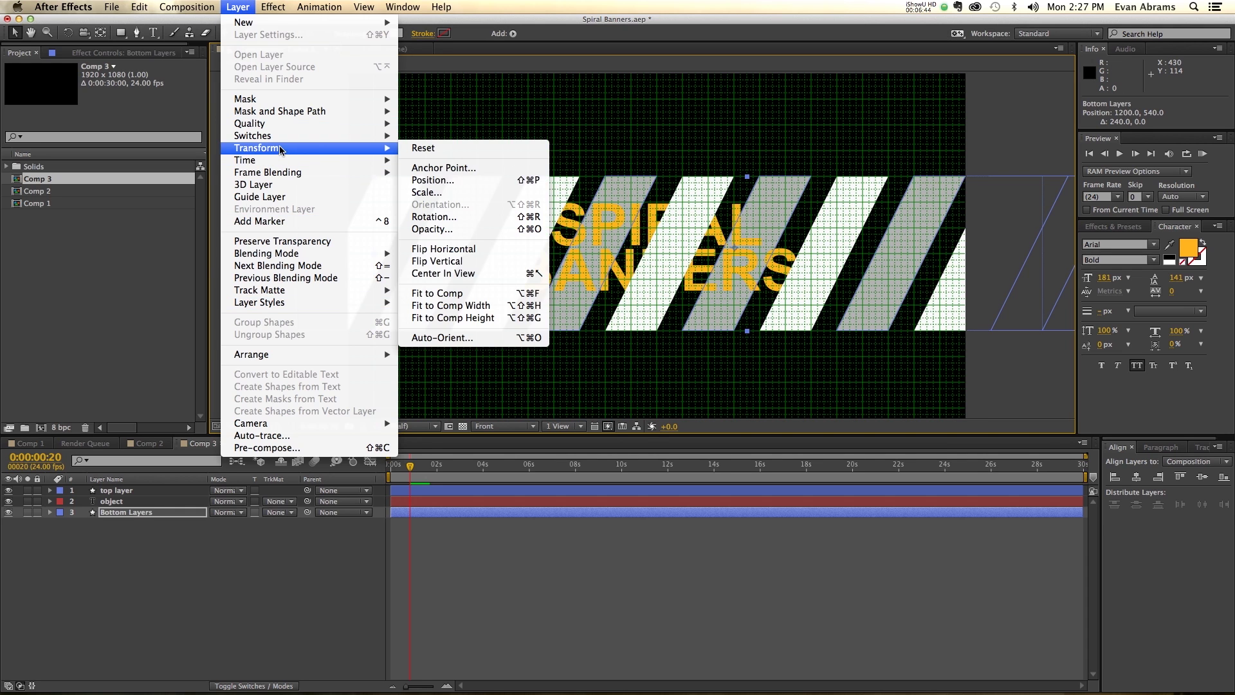
pyautogui.click(451, 261)
pyautogui.moveTo(583, 193); pyautogui.dragTo(586, 208)
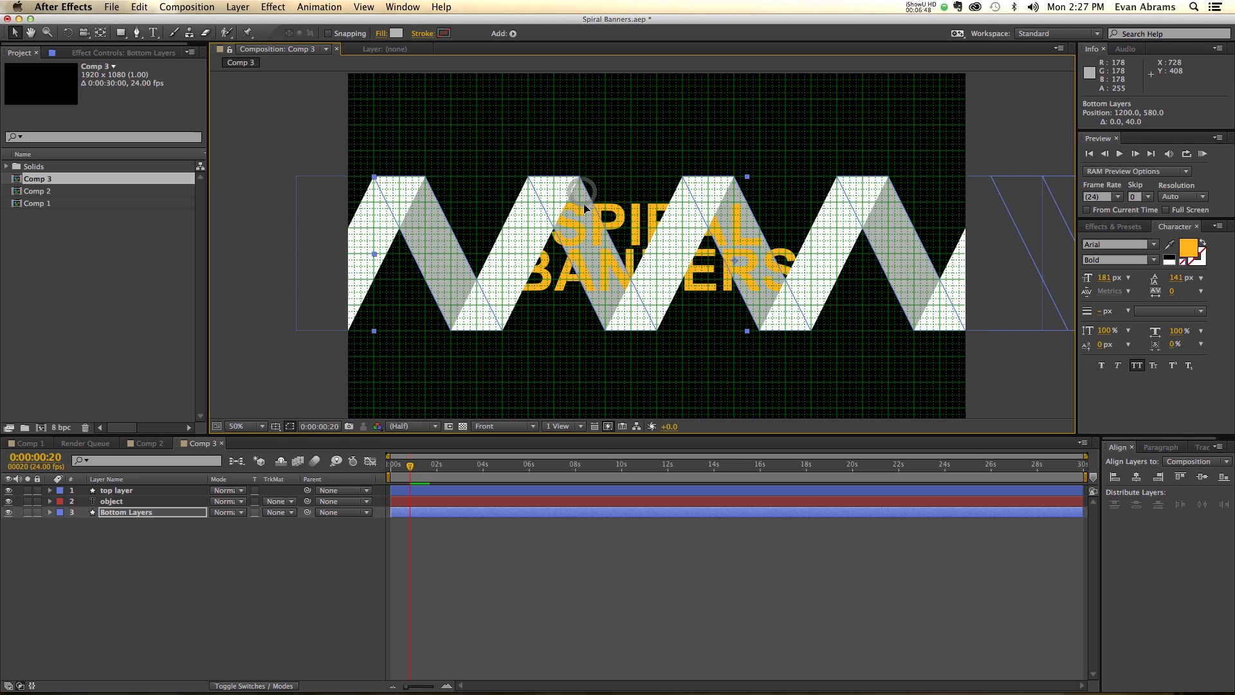
pyautogui.moveTo(422, 466); pyautogui.dragTo(424, 476)
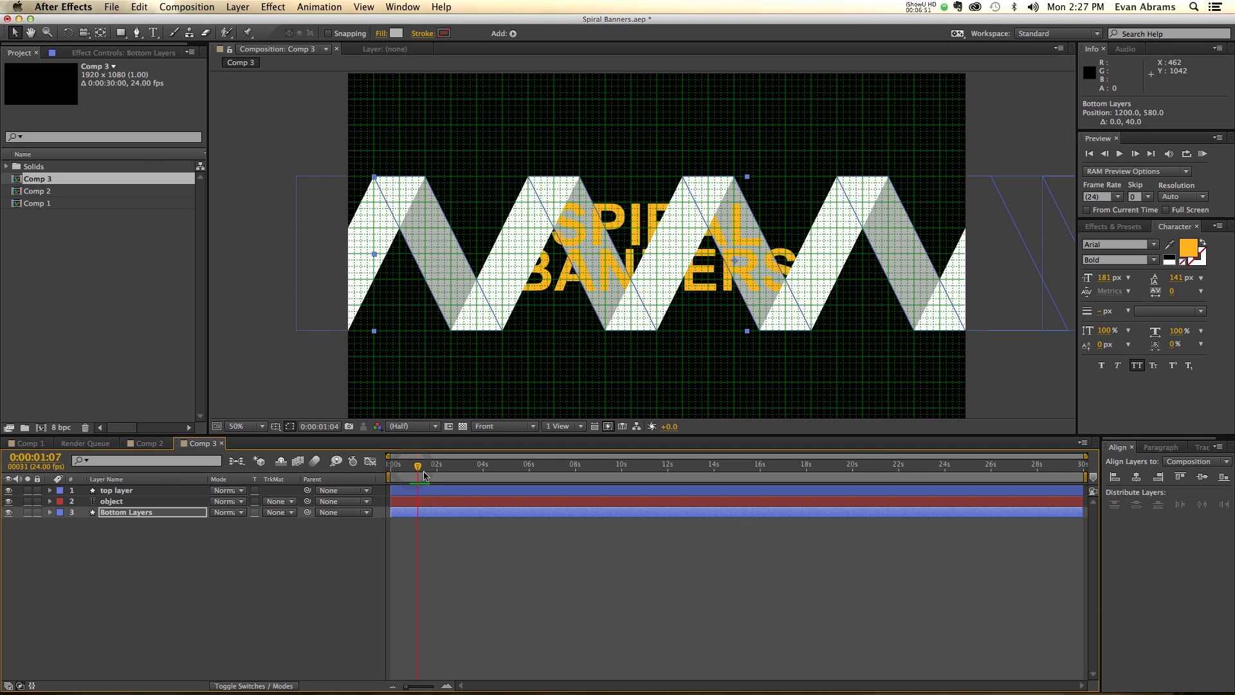
# Reveal both layers' Path keyframes and offset the Bottom Layers keyframes one step later
pyautogui.keyDown('super'); pyautogui.click(421, 494); pyautogui.keyUp('super')
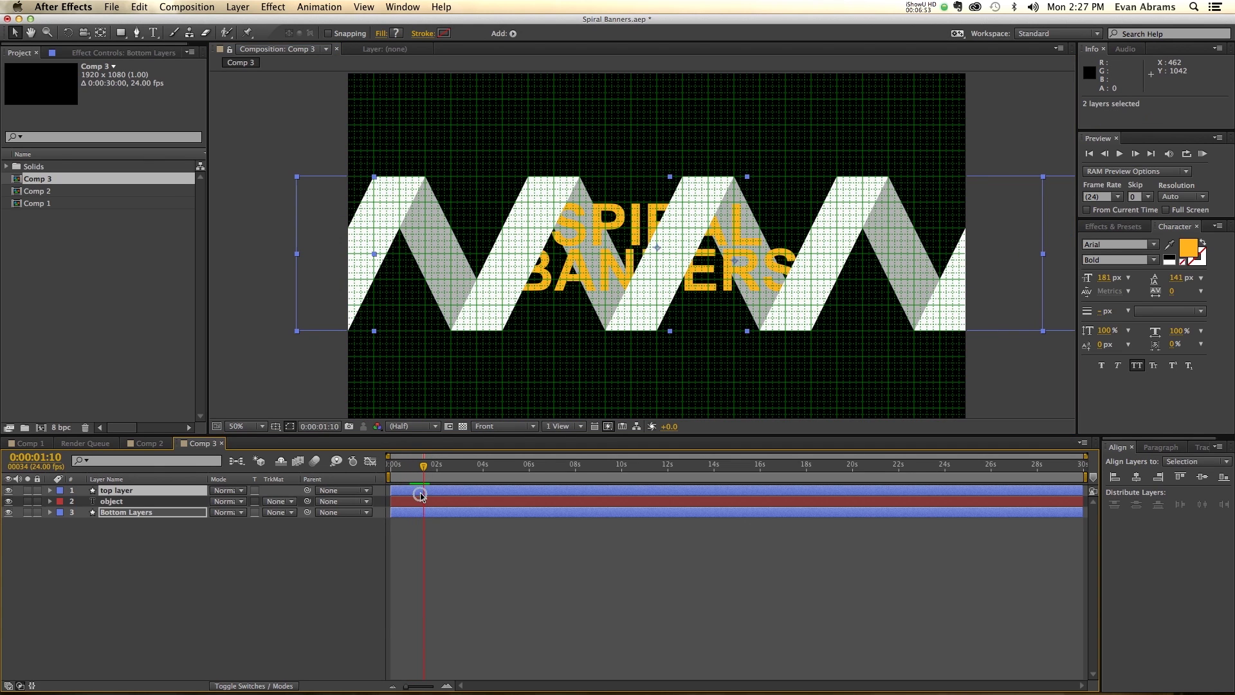
pyautogui.press('u')
pyautogui.moveTo(399, 483); pyautogui.dragTo(412, 484)
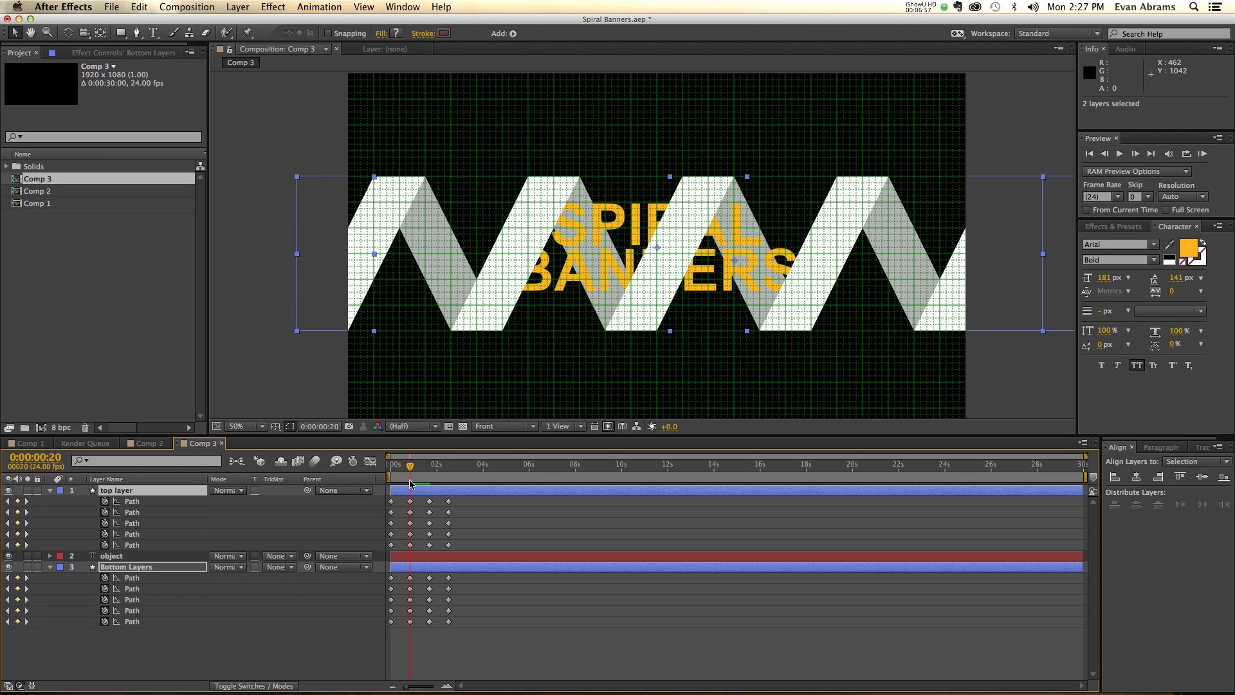
pyautogui.moveTo(460, 576); pyautogui.dragTo(388, 630)
pyautogui.moveTo(392, 583); pyautogui.dragTo(406, 584)
pyautogui.press('space')
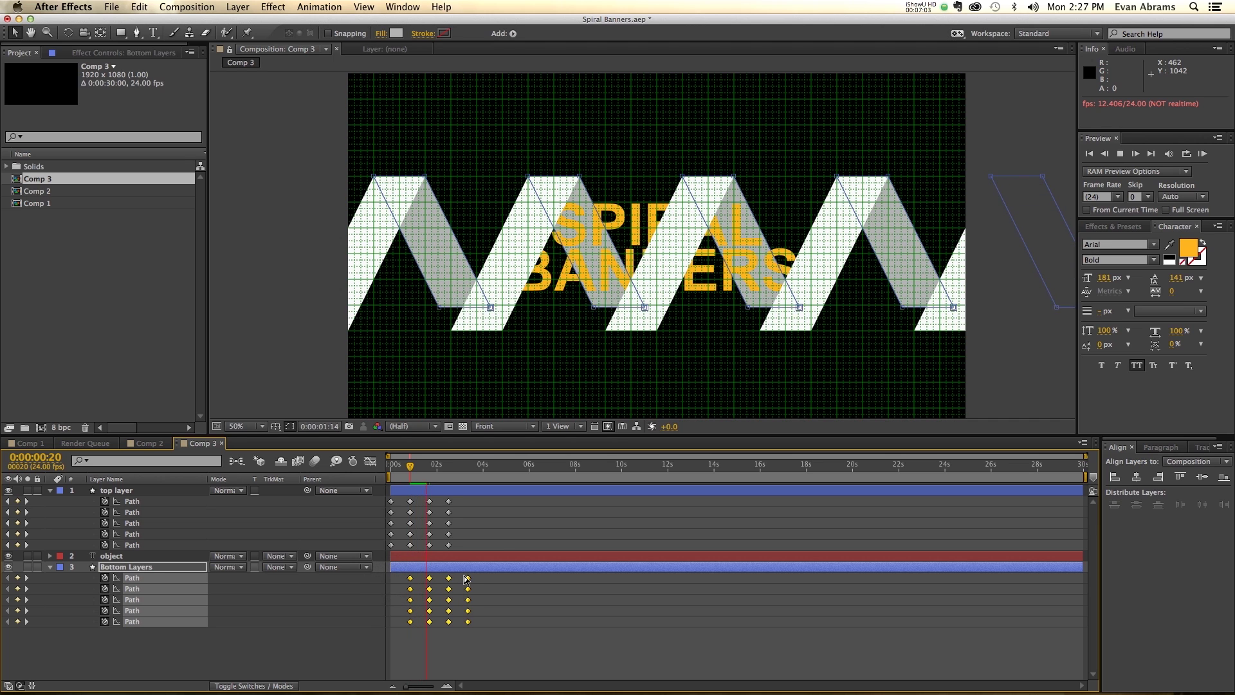
pyautogui.click(429, 464)
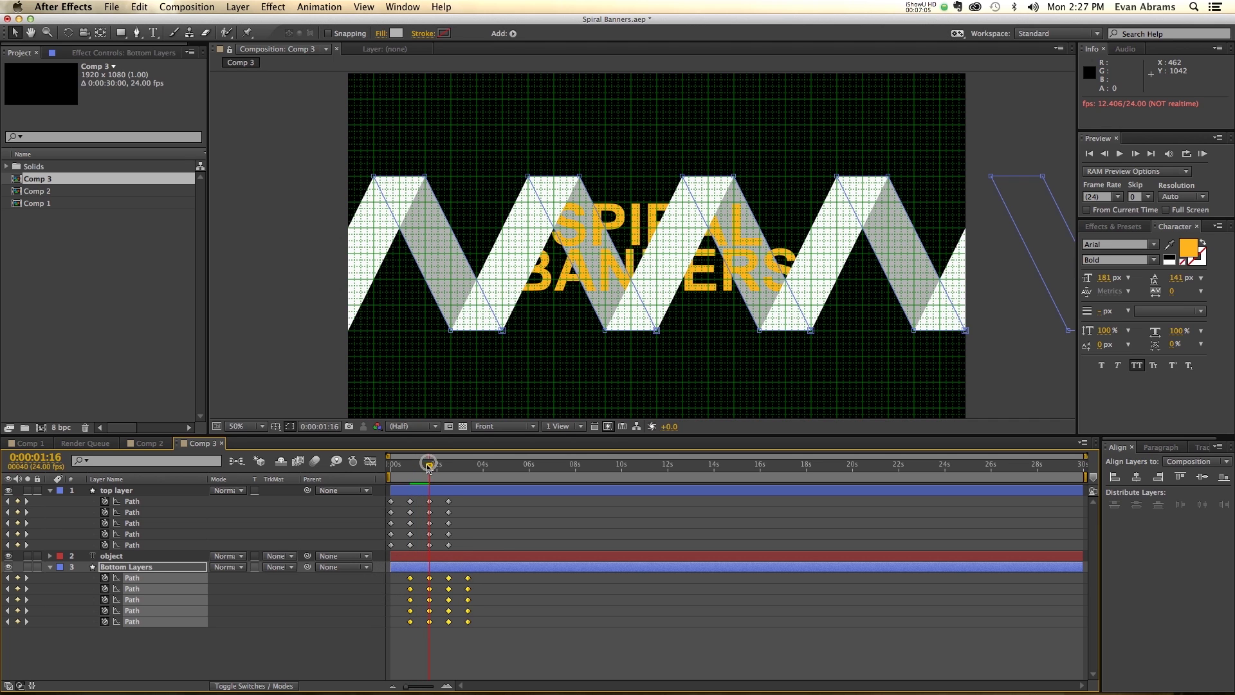
# Stagger the remaining Path rows' keyframes of both layers into a staircase starting at 0:00:02:12
pyautogui.moveTo(462, 508); pyautogui.dragTo(505, 531)
pyautogui.click(432, 523)
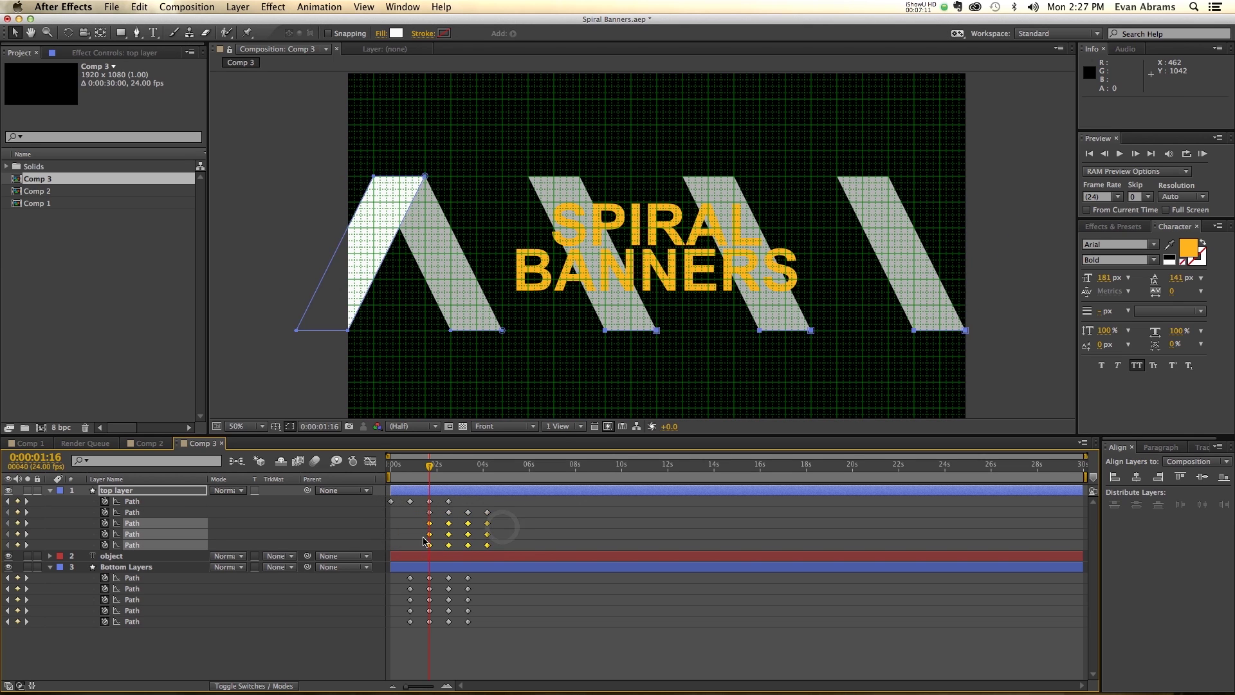
pyautogui.moveTo(497, 550); pyautogui.dragTo(544, 548)
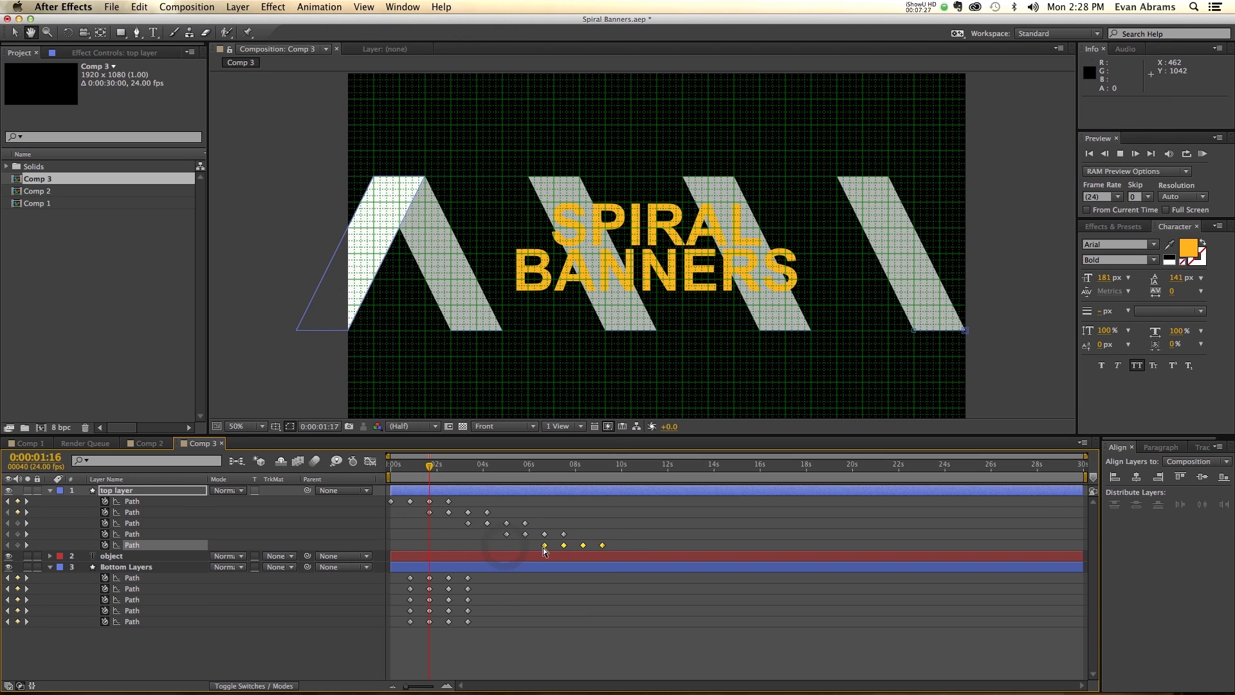
pyautogui.press('k')
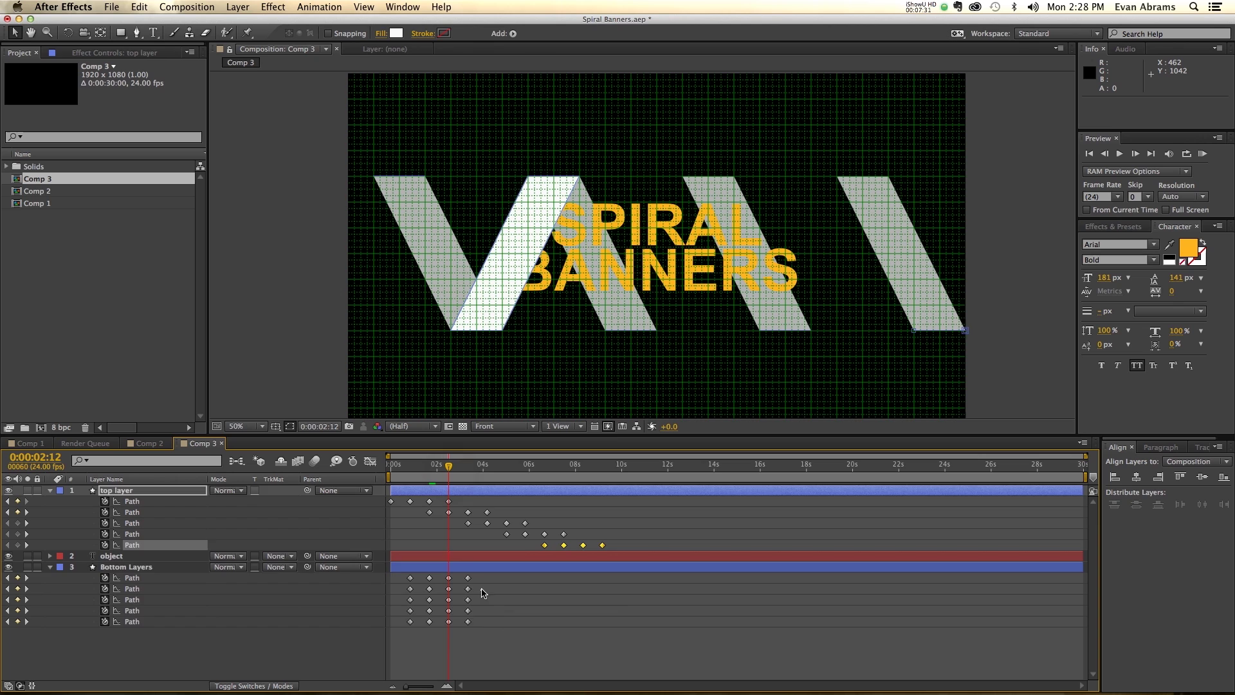
pyautogui.moveTo(481, 586); pyautogui.dragTo(399, 647)
pyautogui.moveTo(411, 589); pyautogui.dragTo(458, 593)
pyautogui.moveTo(532, 604); pyautogui.dragTo(487, 605)
pyautogui.click(473, 612)
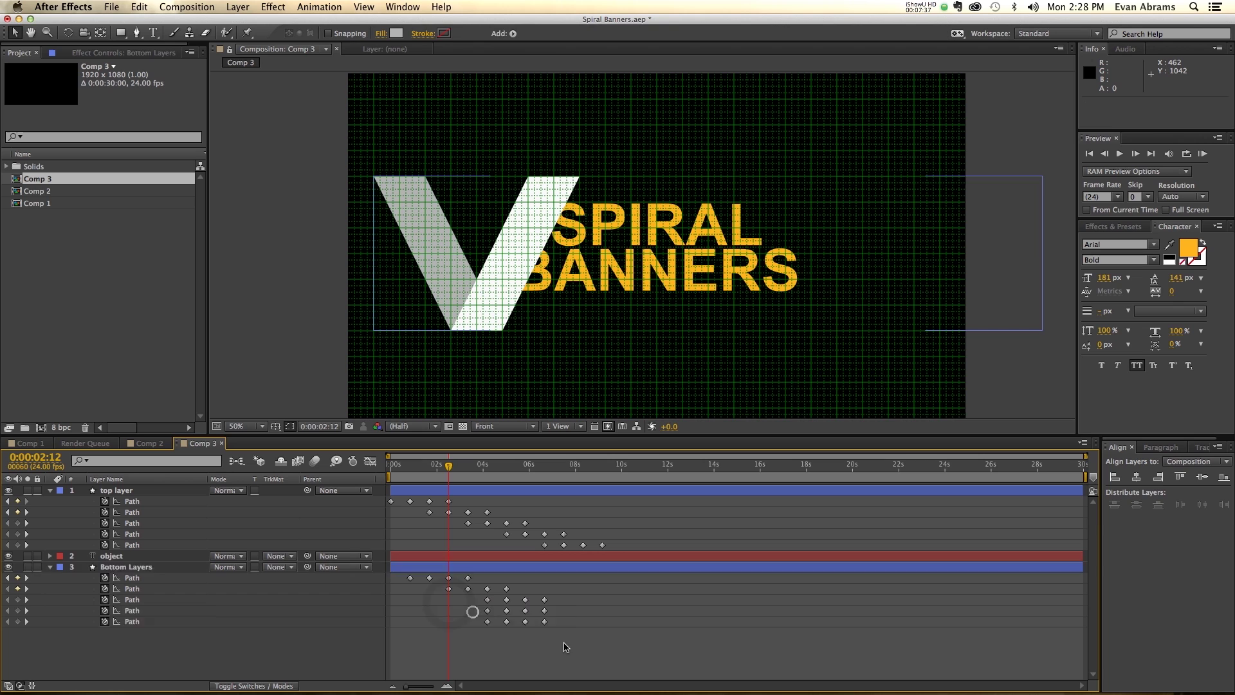
pyautogui.moveTo(566, 648)
pyautogui.mouseDown()
pyautogui.moveTo(473, 608)
pyautogui.moveTo(563, 627)
pyautogui.mouseUp()
# Offset the last Path row's keyframes later and preview the staggered unfold
pyautogui.press('space')
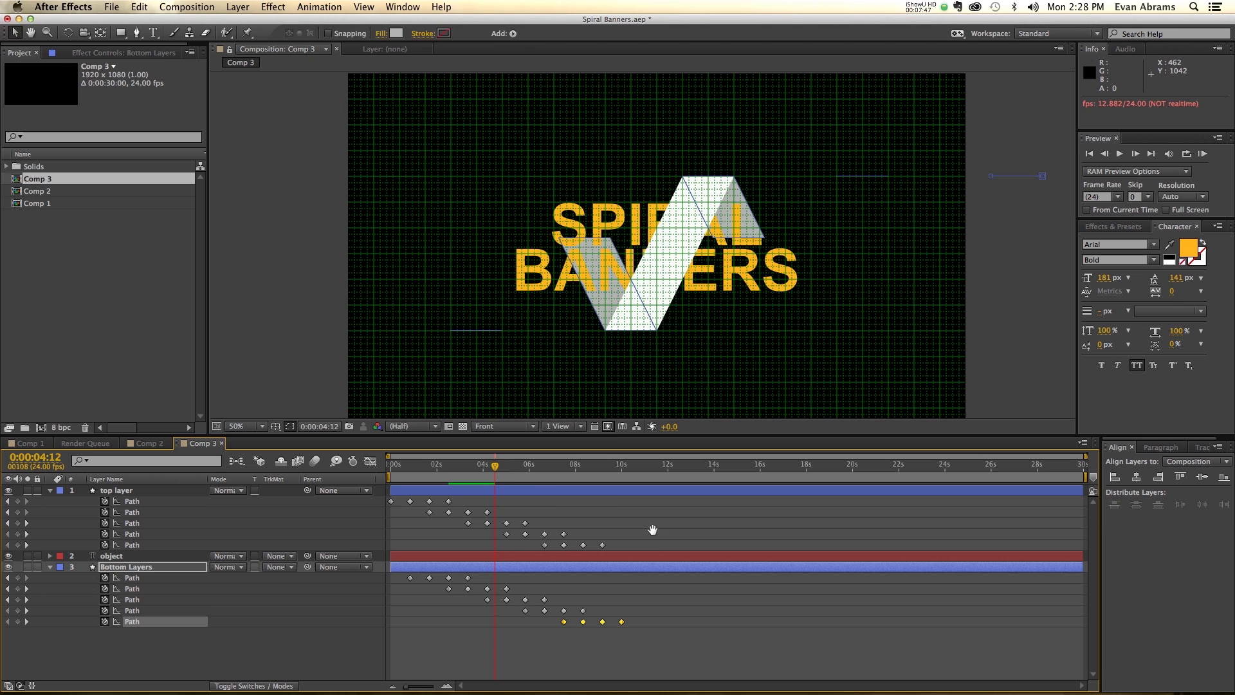
pyautogui.moveTo(495, 465); pyautogui.dragTo(589, 478)
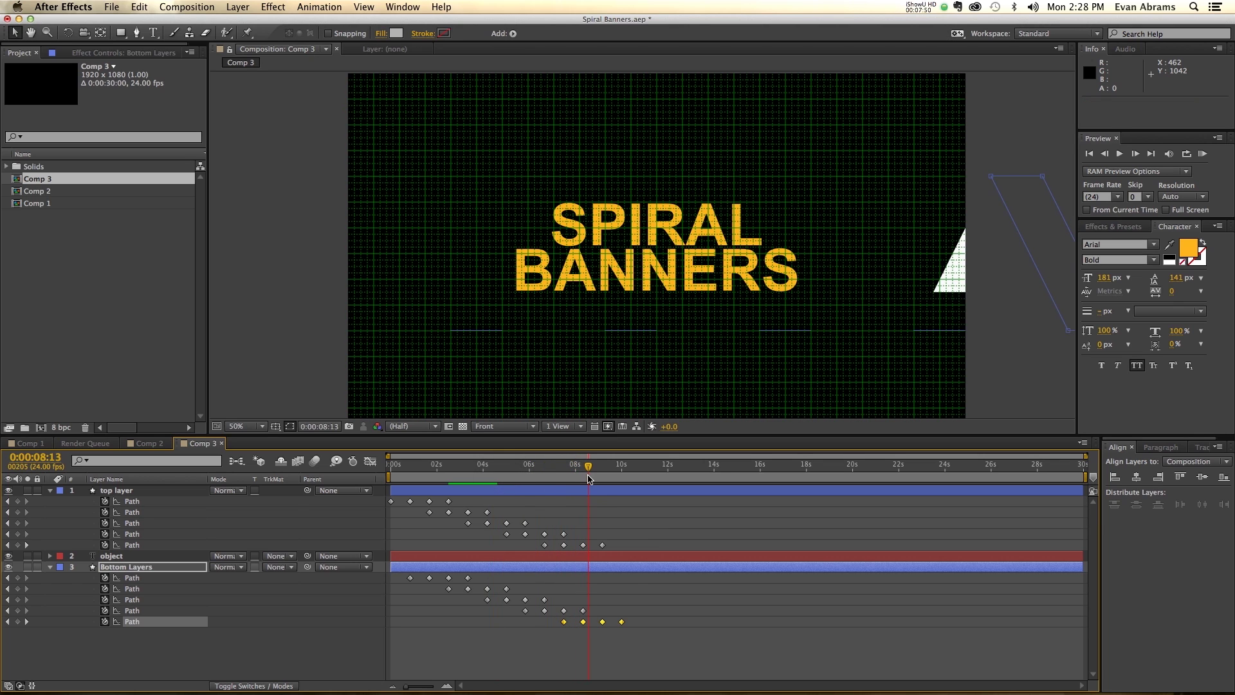
pyautogui.click(261, 653)
pyautogui.click(156, 621)
pyautogui.moveTo(642, 464); pyautogui.dragTo(630, 469)
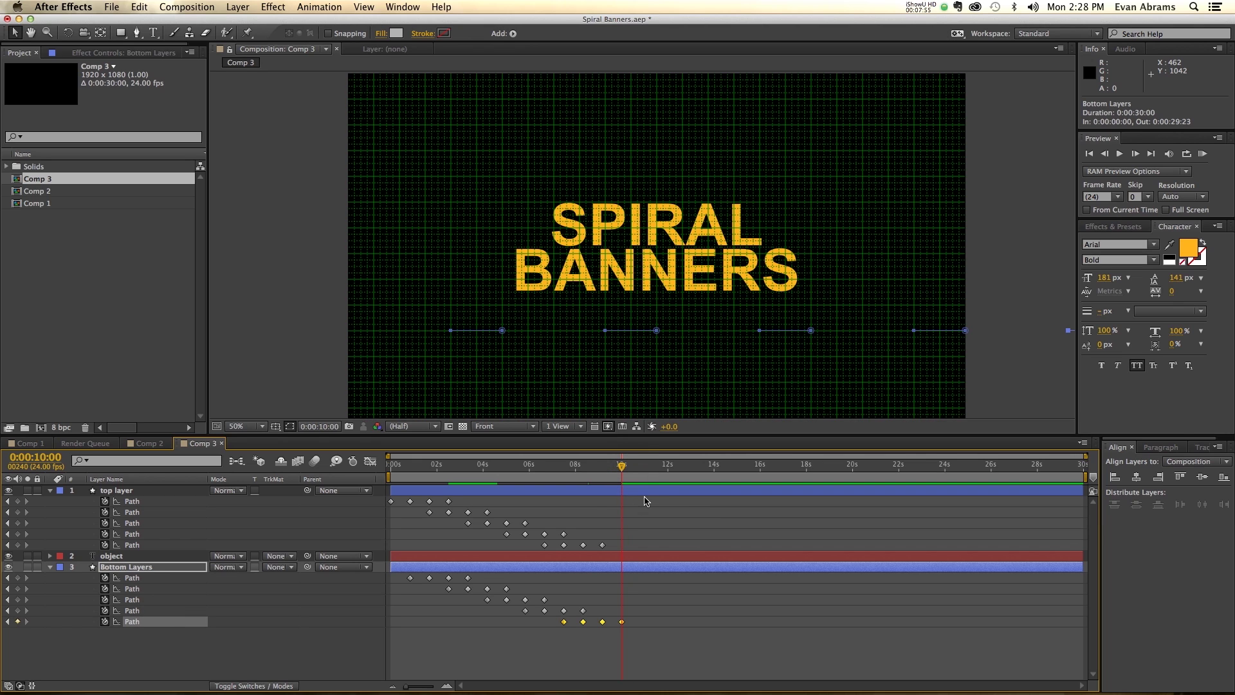
pyautogui.moveTo(614, 475); pyautogui.dragTo(427, 490)
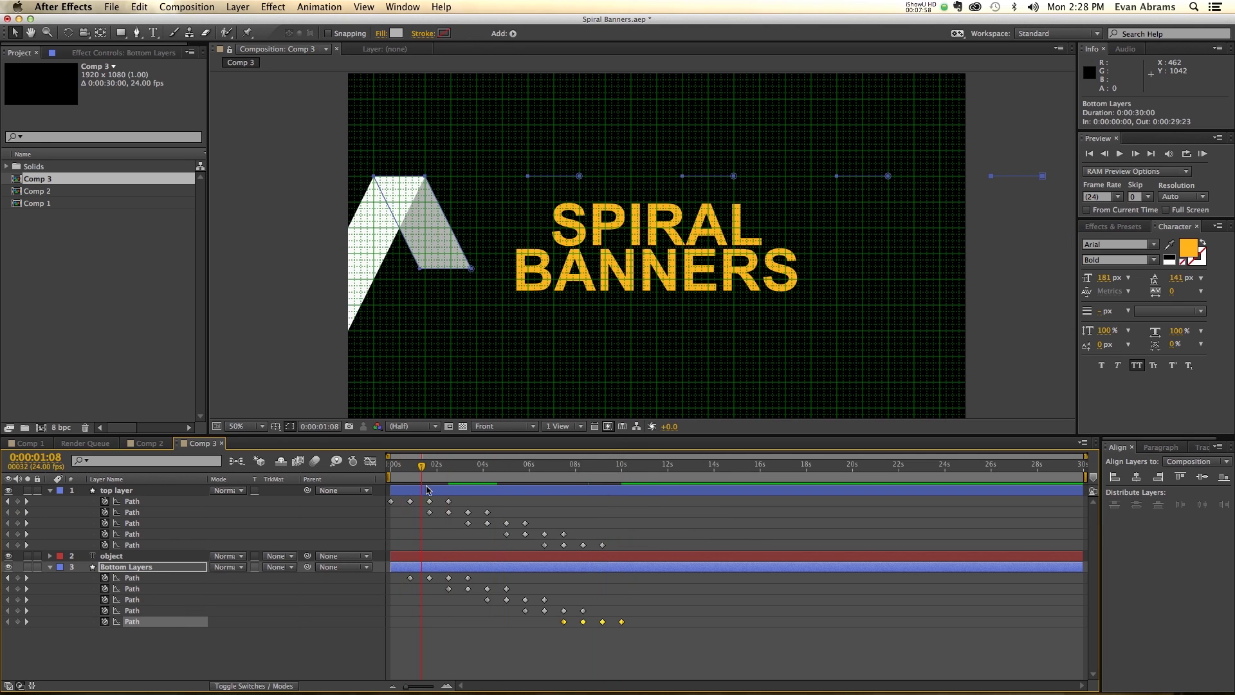
# Move both banner layers left, then nudge them right so Bottom Layers sits at 1060, 580
pyautogui.keyDown('shift'); pyautogui.click(489, 493); pyautogui.keyUp('shift')
pyautogui.moveTo(668, 308); pyautogui.dragTo(608, 320)
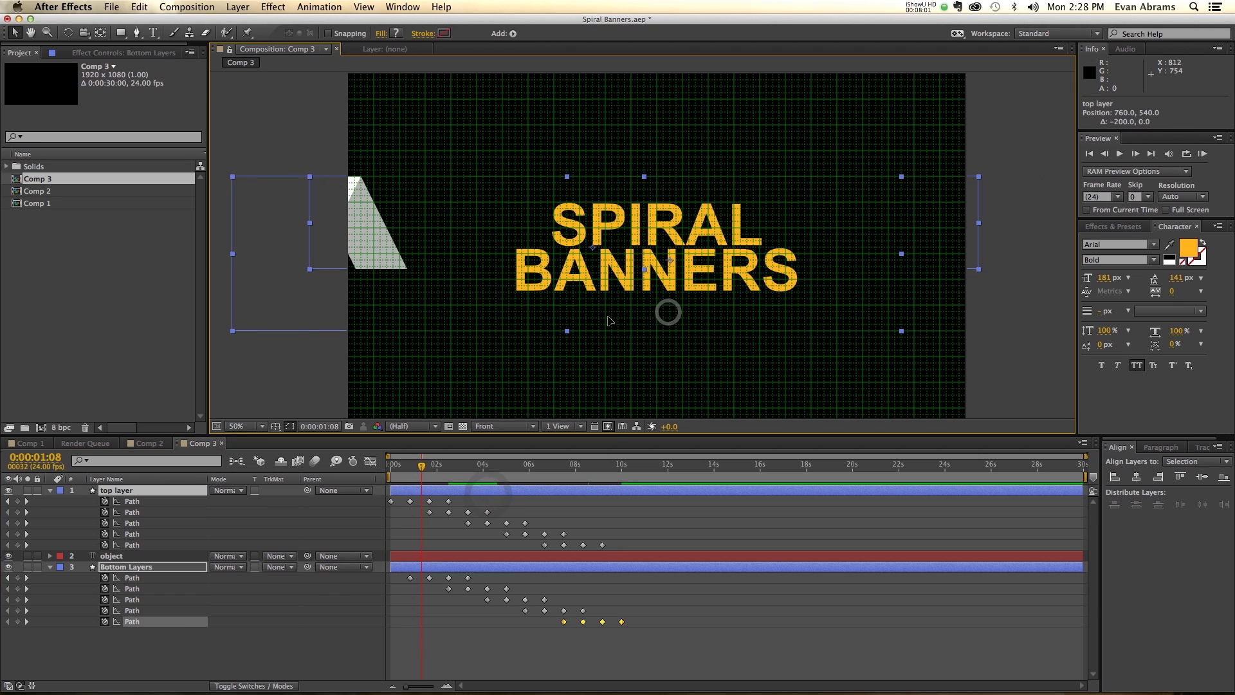
pyautogui.press('space')
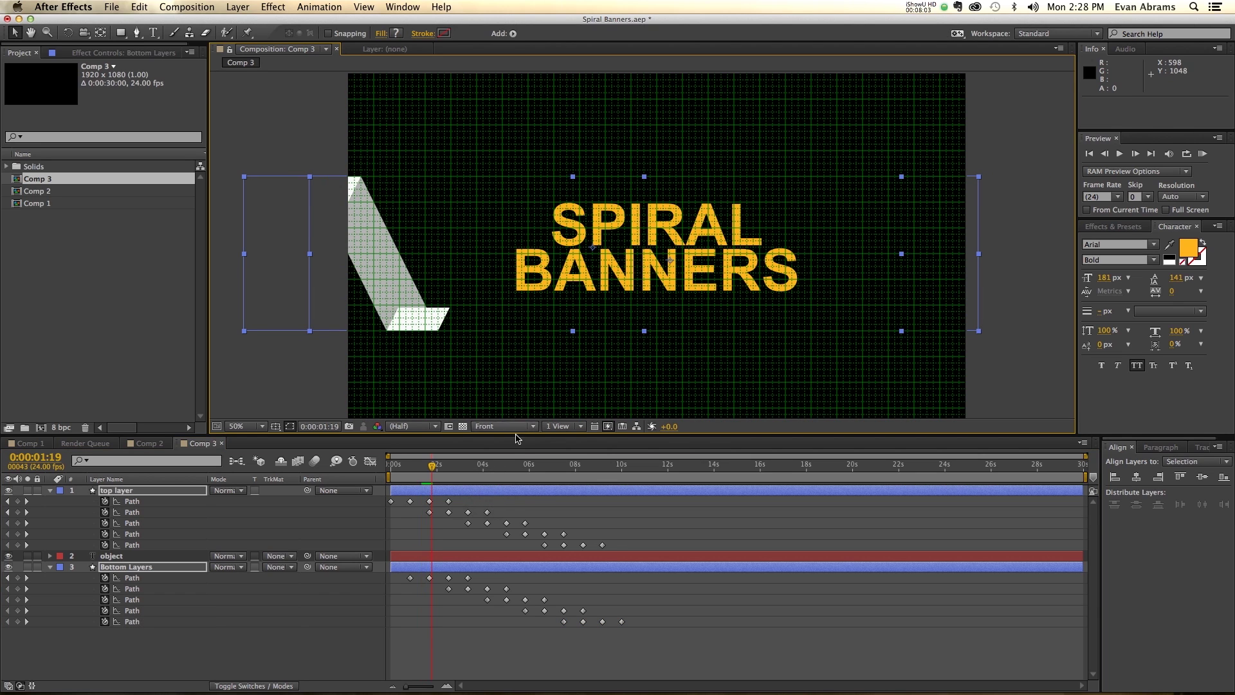
pyautogui.hotkey('shift', 'Right')
pyautogui.hotkey('shift', 'Right')
pyautogui.hotkey('shift', 'Right')
pyautogui.hotkey('shift', 'Right')
pyautogui.hotkey('shift', 'Right')
pyautogui.hotkey('shift', 'Right')
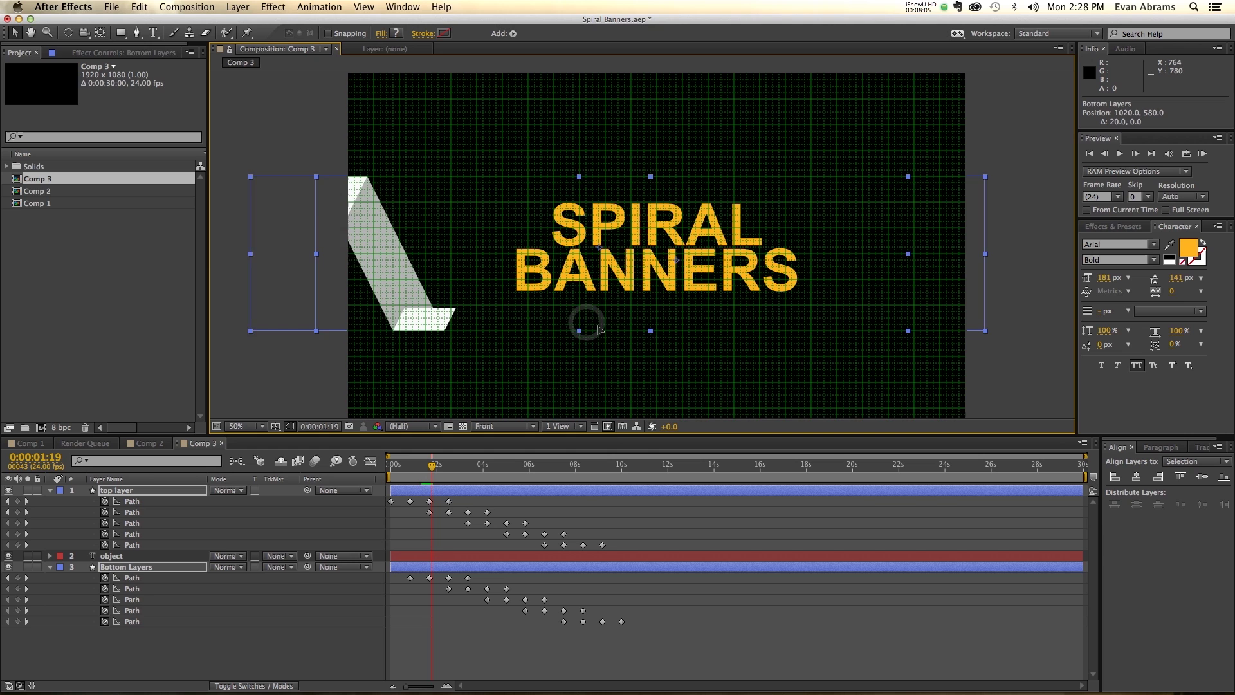
pyautogui.moveTo(683, 482); pyautogui.dragTo(703, 481)
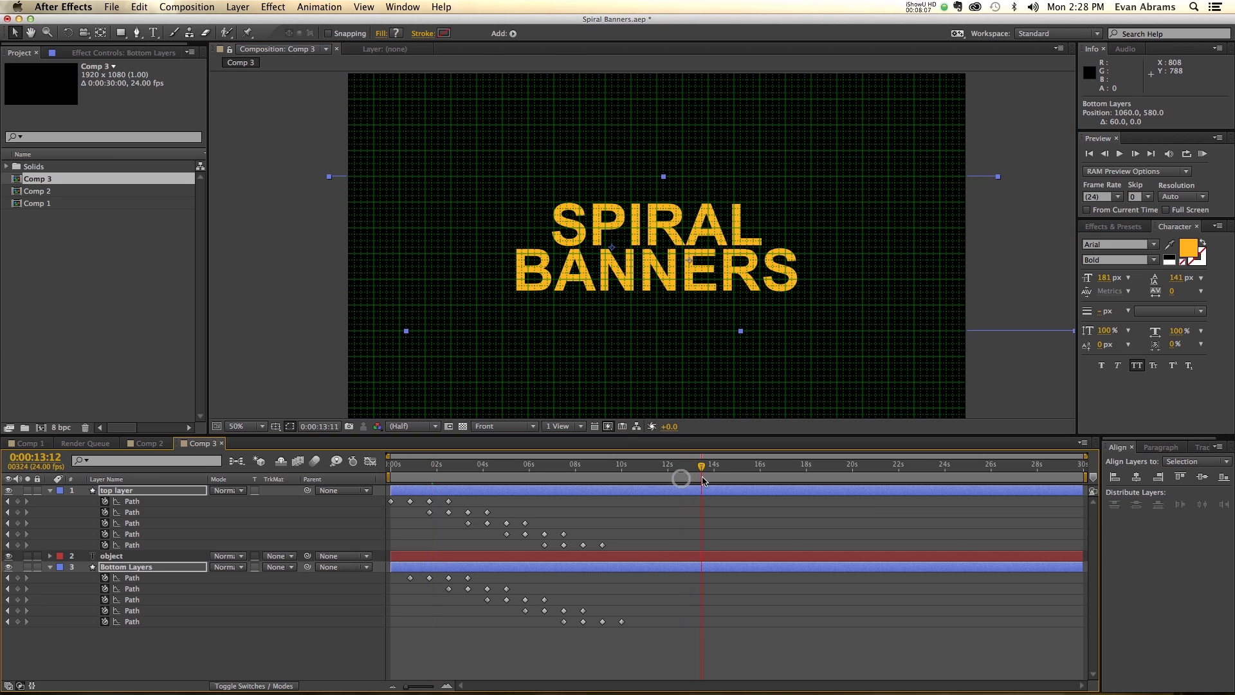
pyautogui.moveTo(626, 481); pyautogui.dragTo(461, 494)
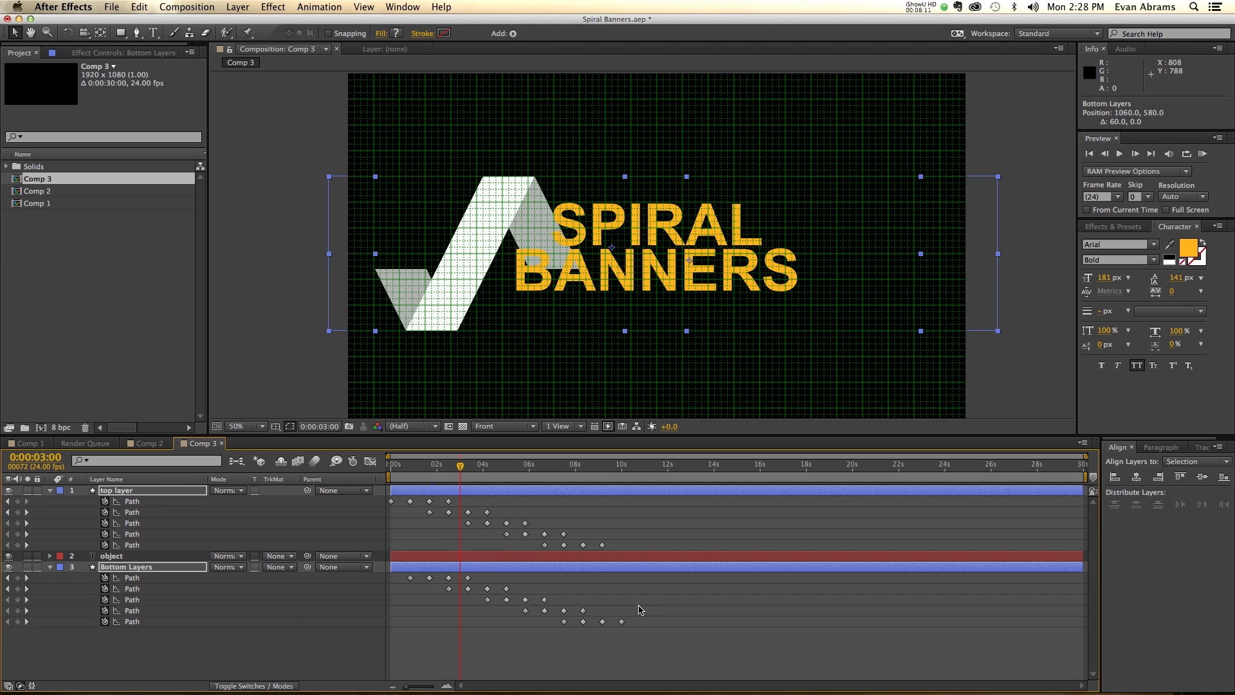
# Apply Easy Ease (F9) to every Path keyframe of both banner layers and preview the fold
pyautogui.moveTo(647, 508); pyautogui.dragTo(368, 639)
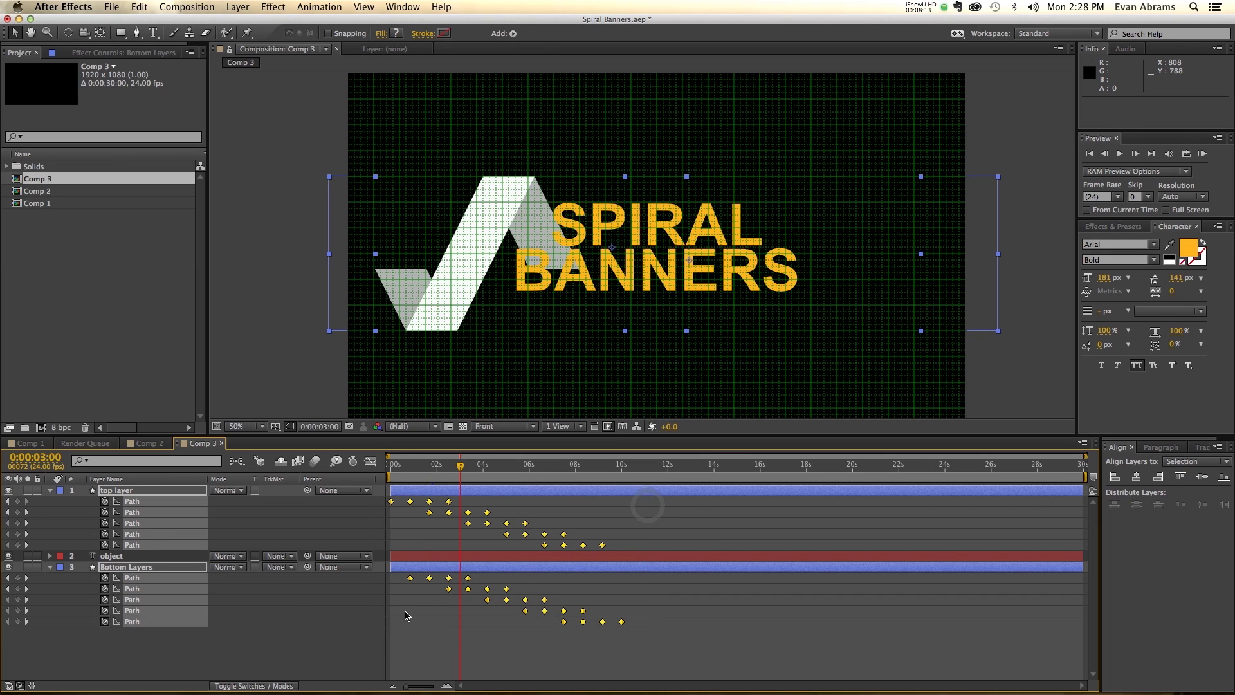
pyautogui.press('F9')
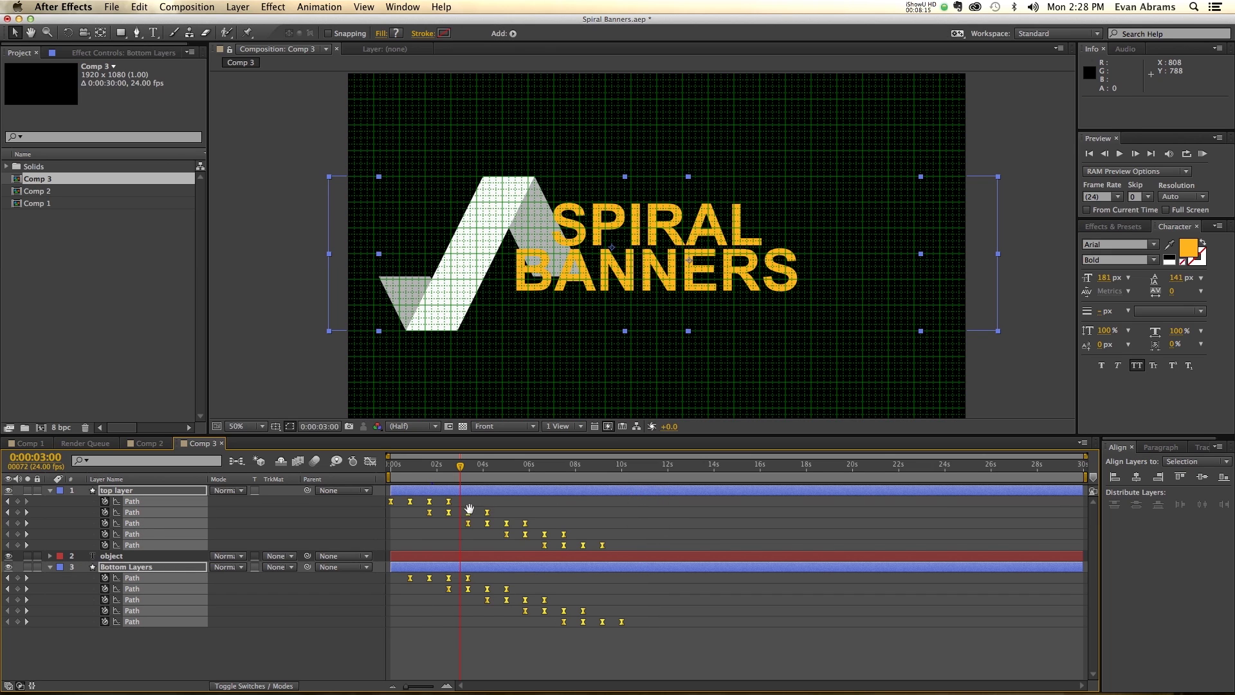
pyautogui.press('space')
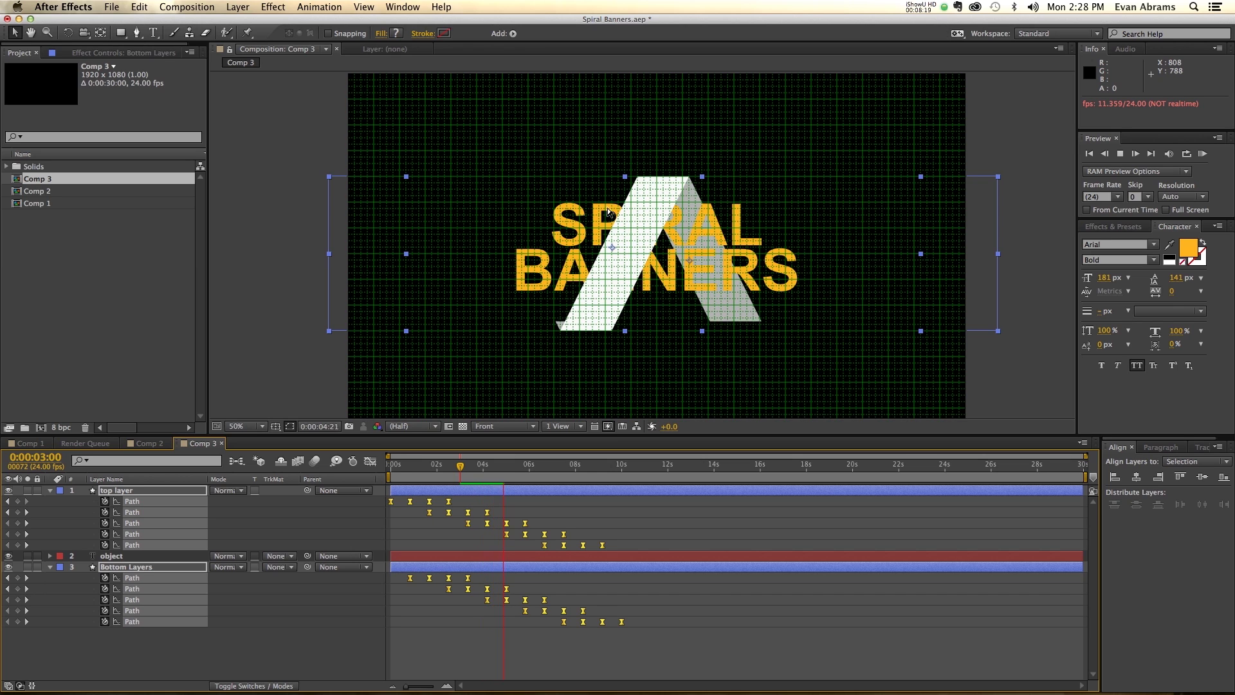
pyautogui.press('space')
pyautogui.click(275, 639)
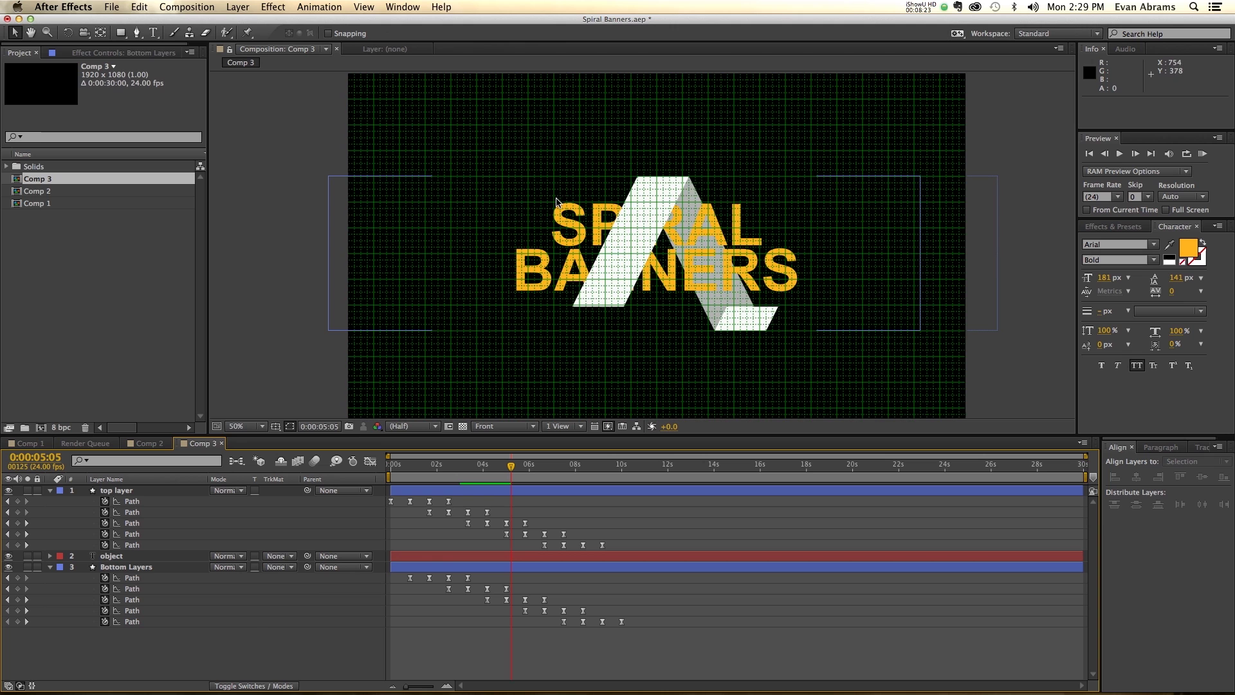
pyautogui.press('.')
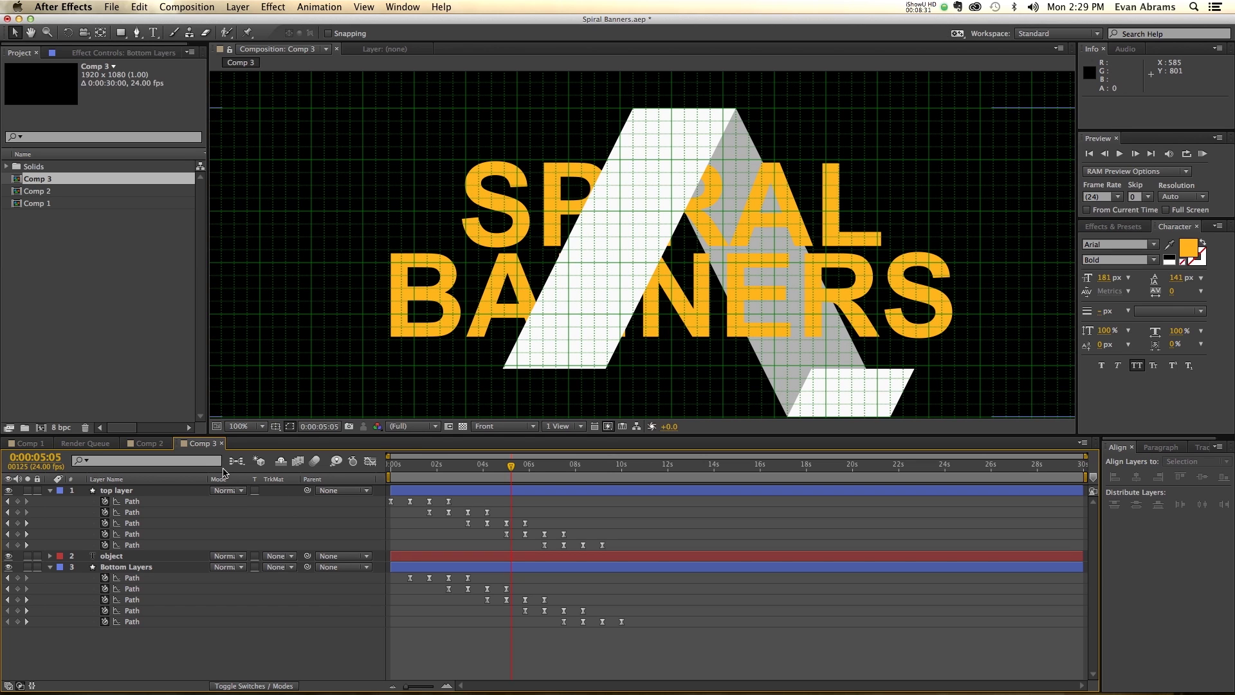
# Hide the composition grid, return the view to 50% and collapse both banner layers' properties
pyautogui.click(275, 426)
pyautogui.click(284, 474)
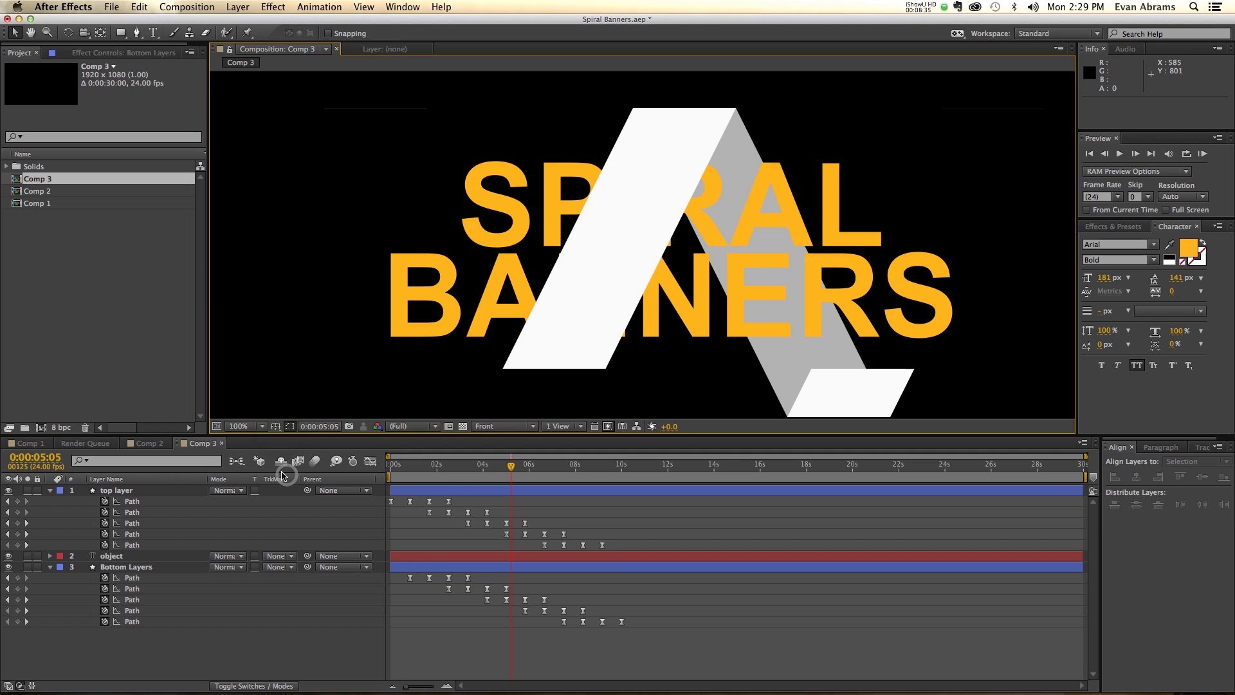
pyautogui.press(',')
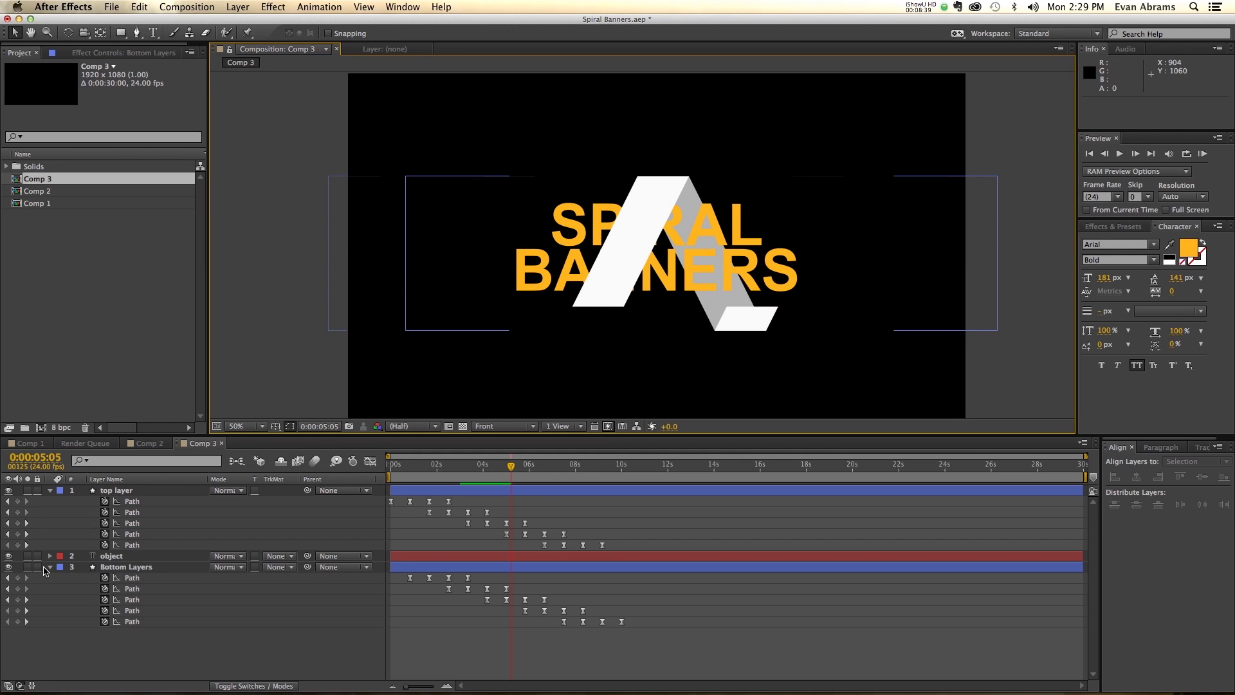
pyautogui.click(49, 568)
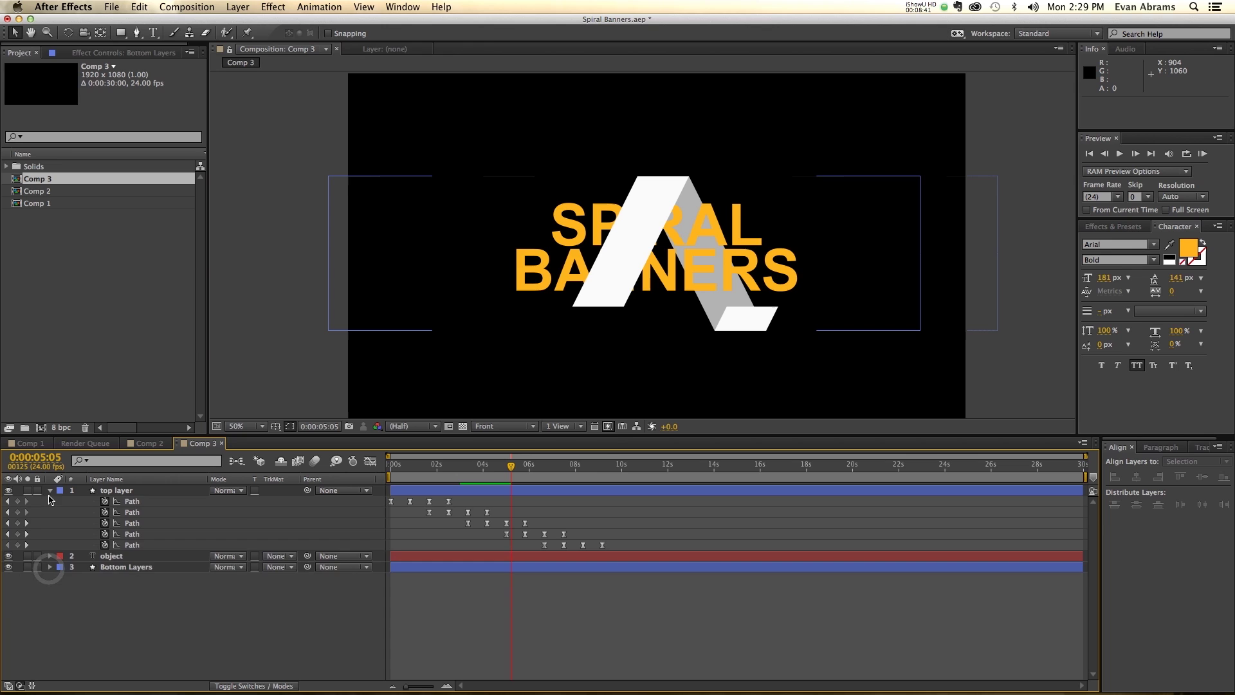
pyautogui.click(50, 490)
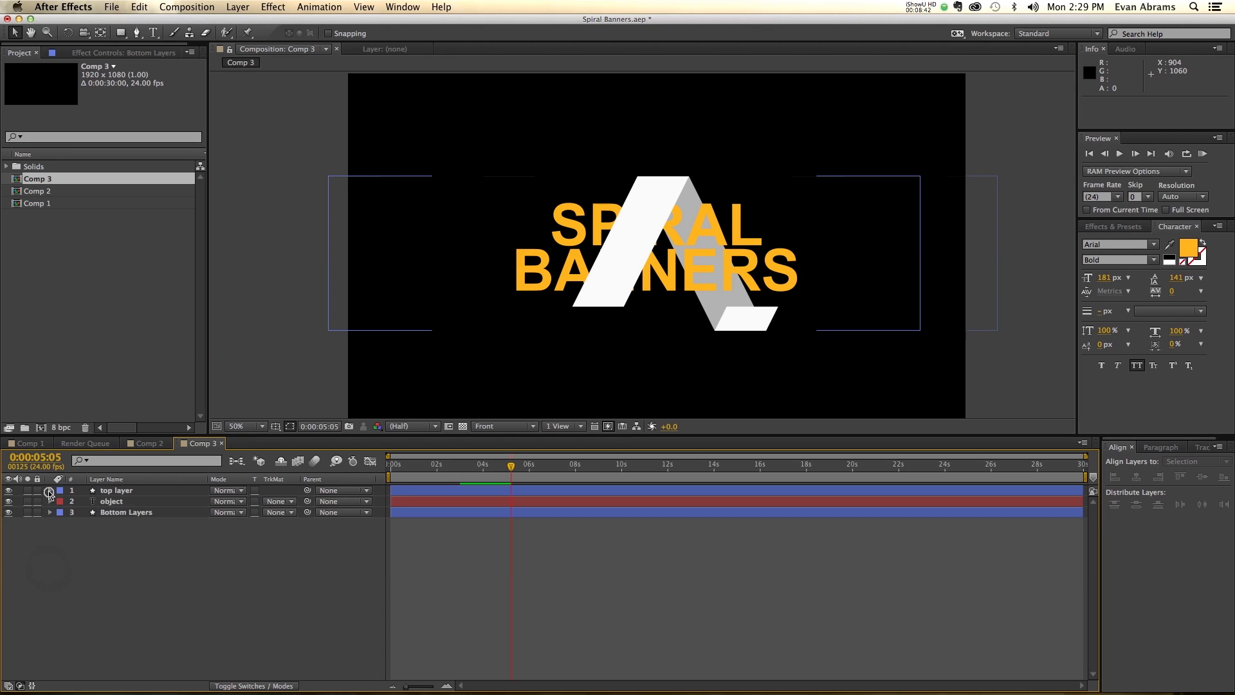
# Duplicate the object text layer as a black copy, object 2, at 50% opacity
pyautogui.click(121, 493)
pyautogui.click(120, 502)
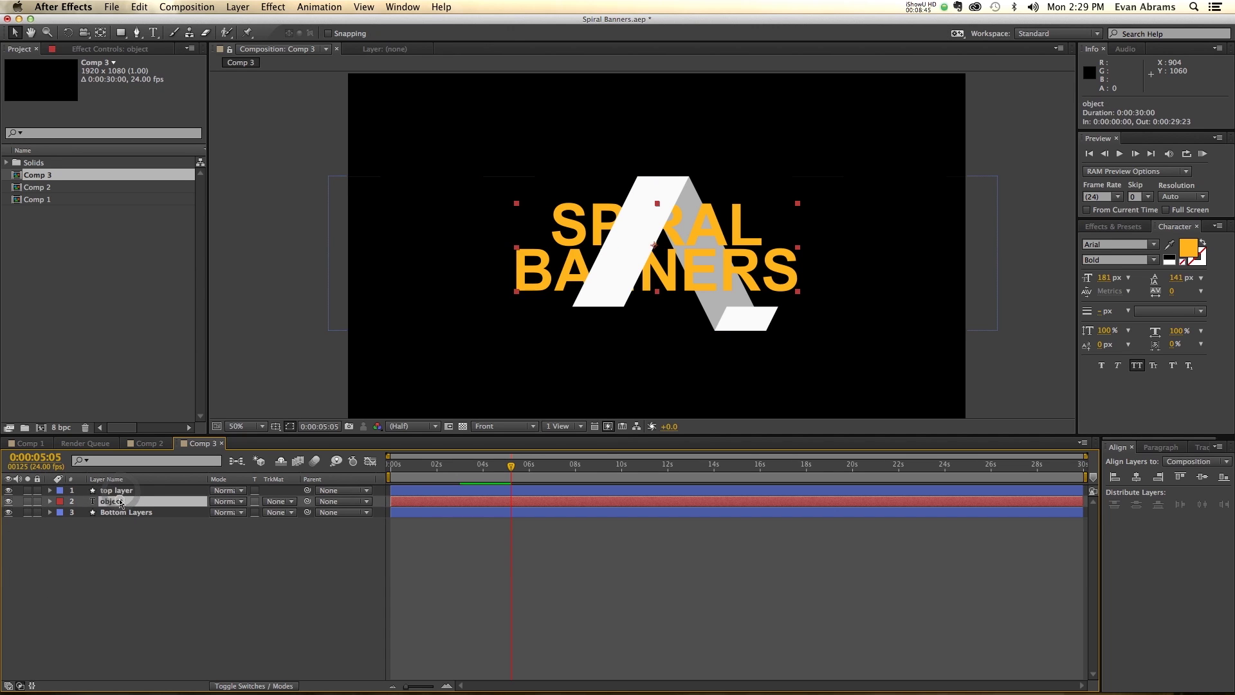
pyautogui.press('super+d')
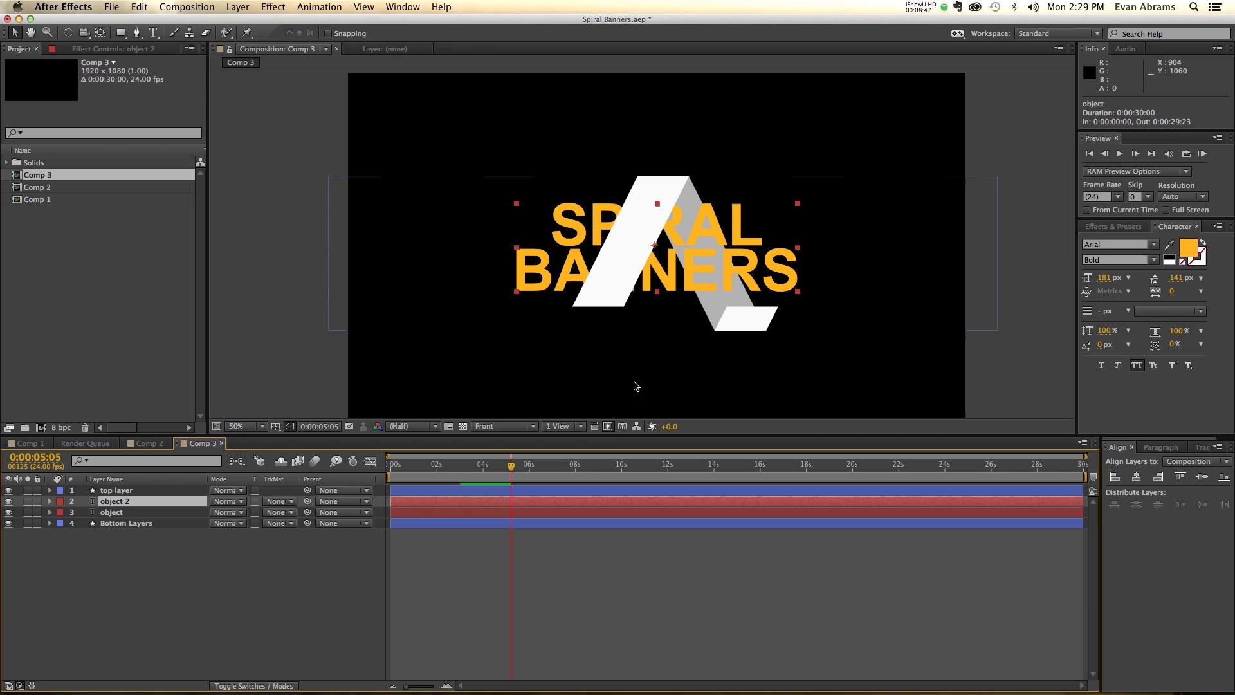
pyautogui.click(1170, 256)
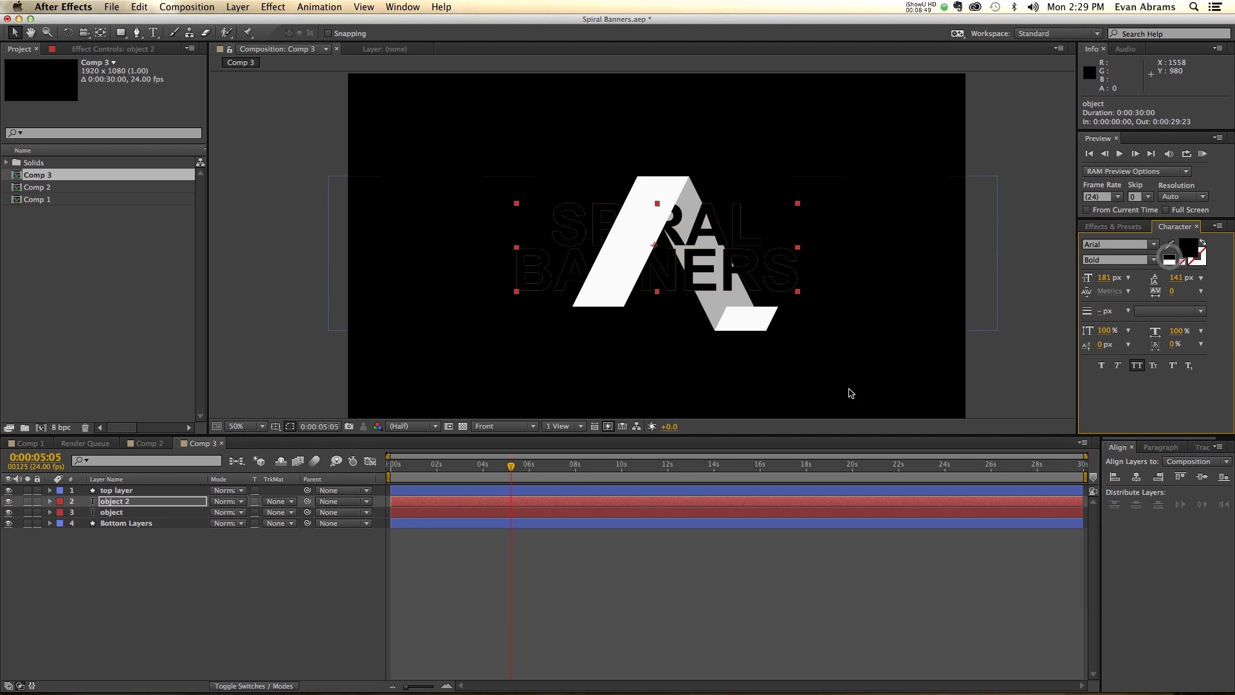
pyautogui.press('t')
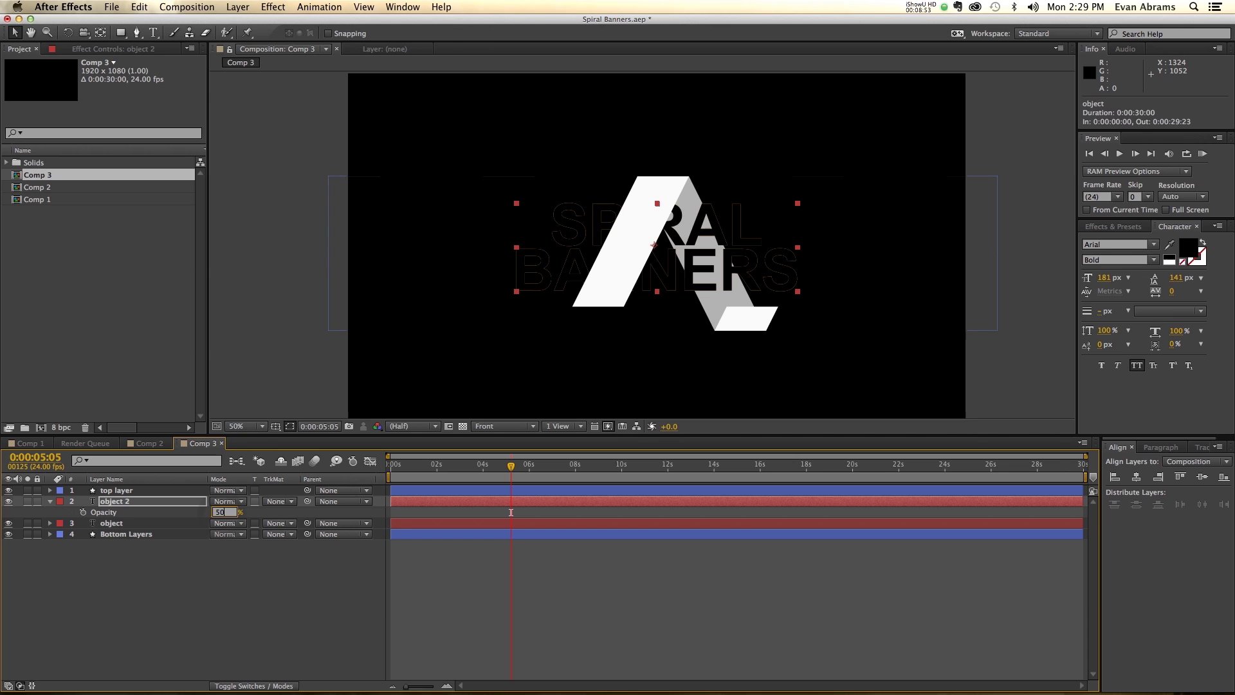
pyautogui.press('Return')
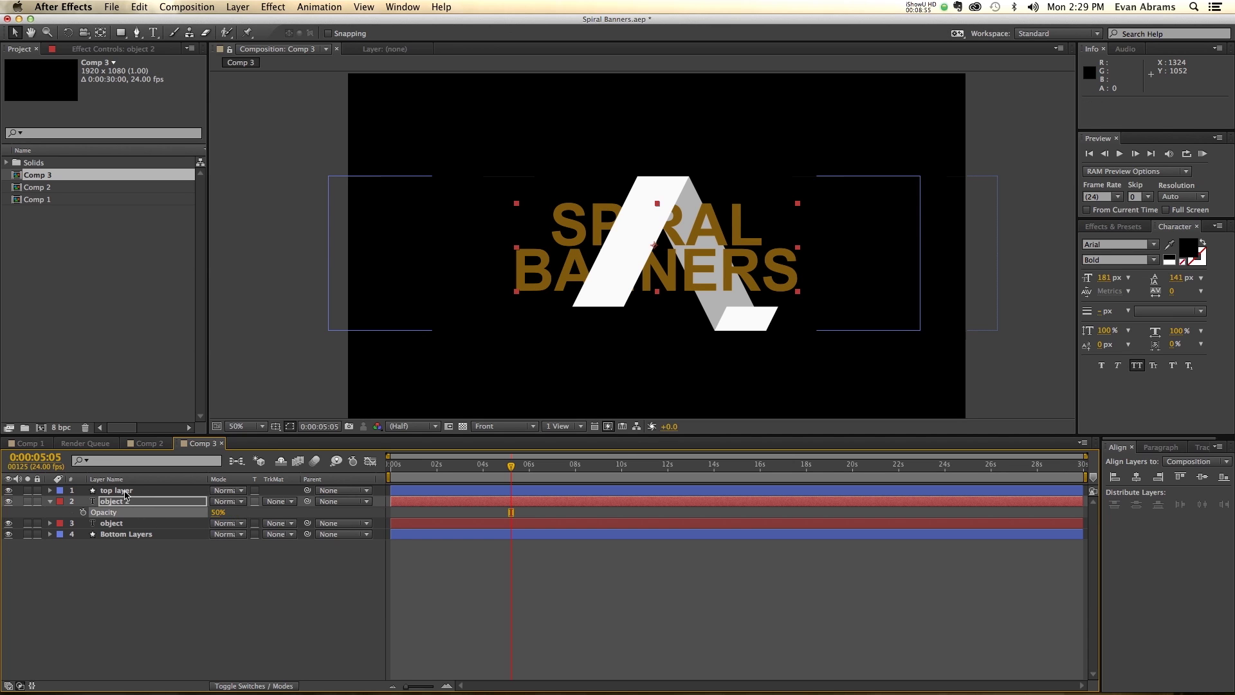
# Duplicate top layer above object 2 and set object 2's track matte to top layer 2's alpha
pyautogui.click(124, 491)
pyautogui.hotkey('ctrl', 'd')
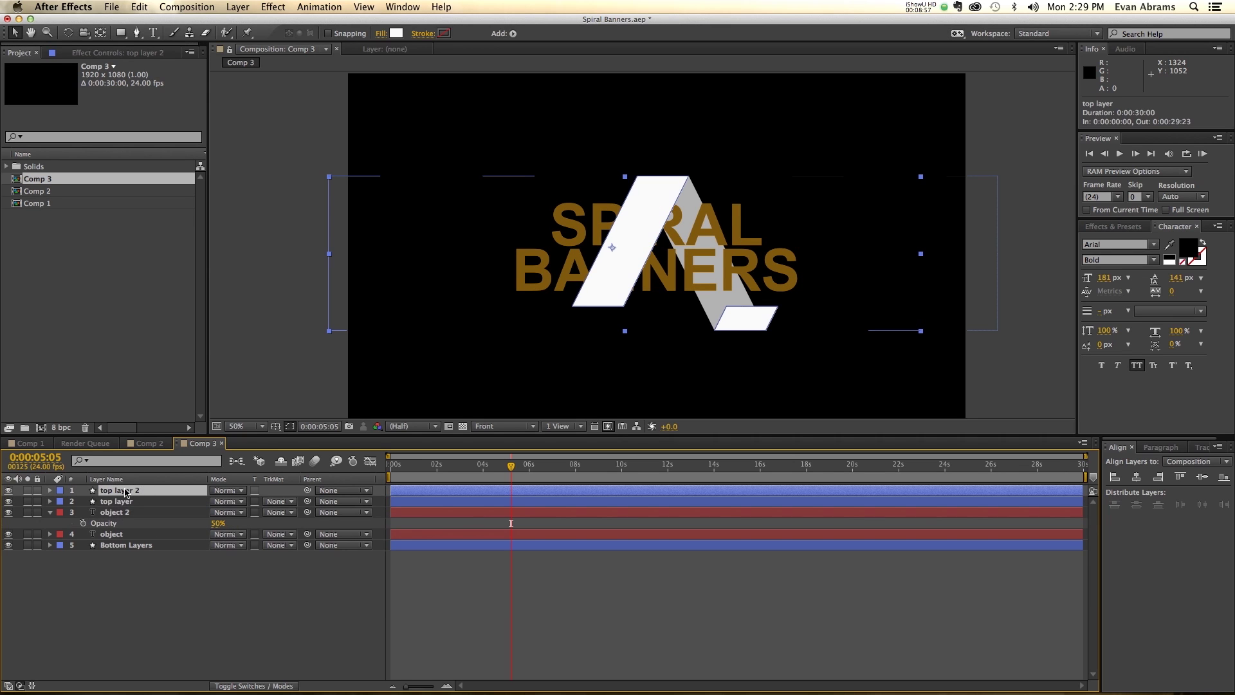
pyautogui.moveTo(125, 494); pyautogui.dragTo(124, 512)
pyautogui.click(122, 512)
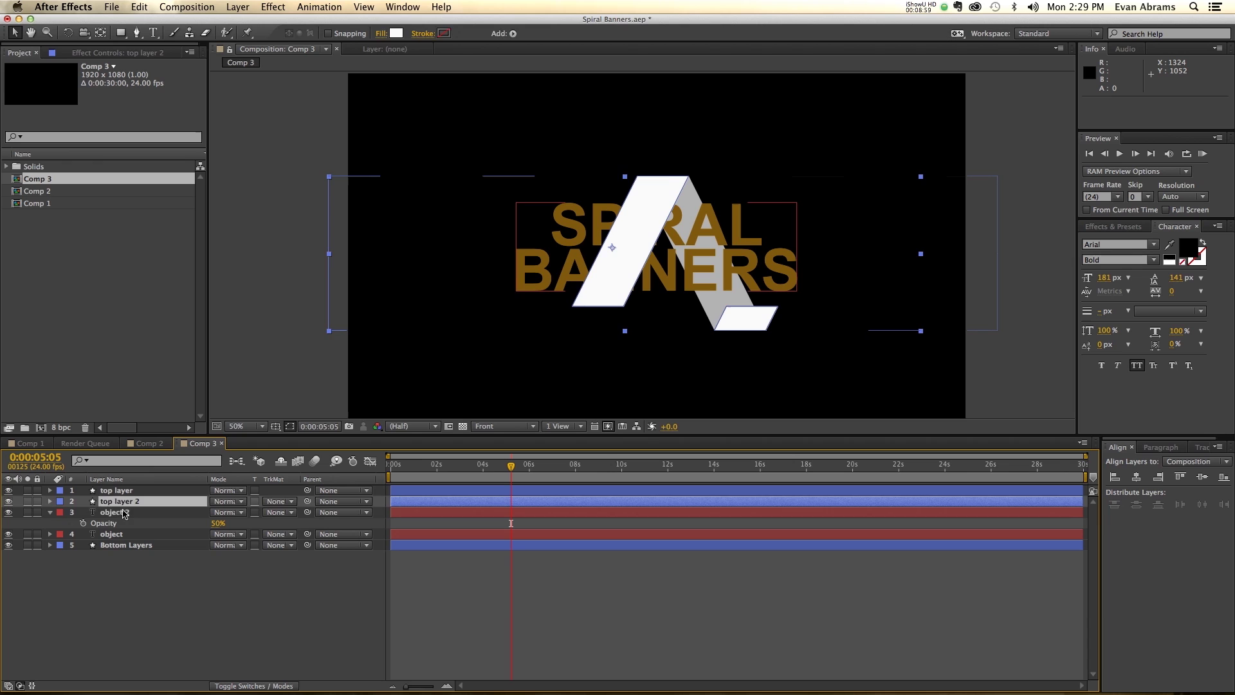
pyautogui.click(228, 513)
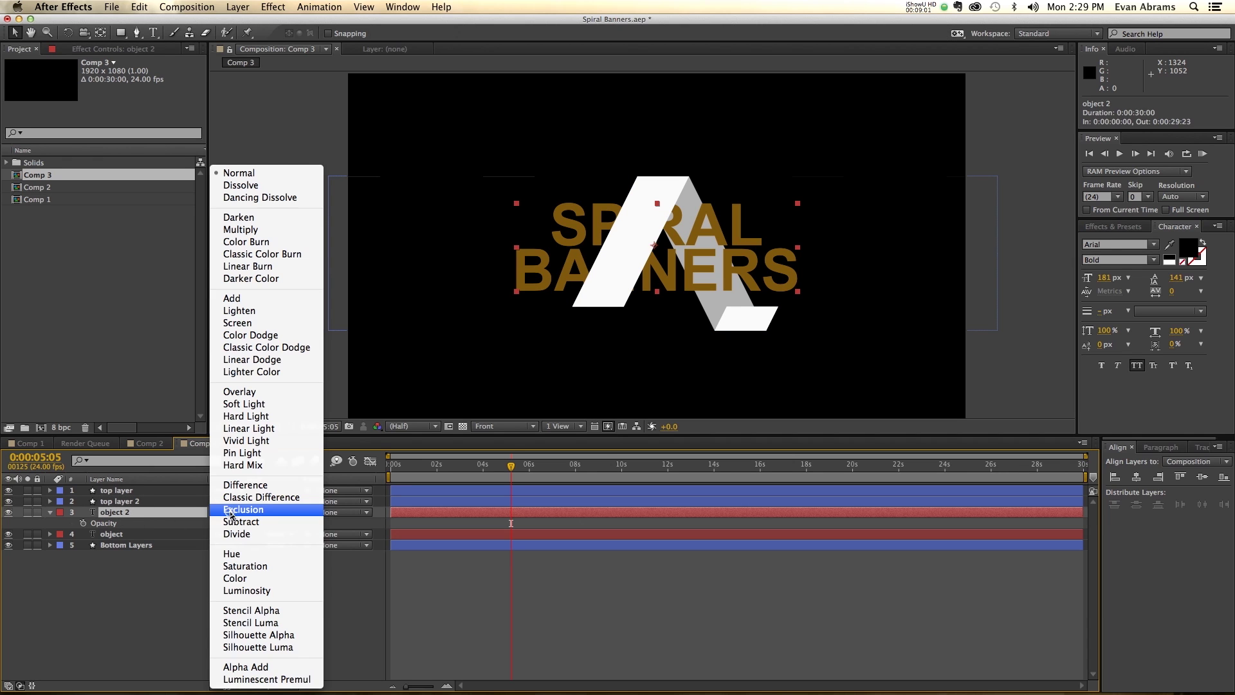
pyautogui.click(166, 509)
pyautogui.click(293, 513)
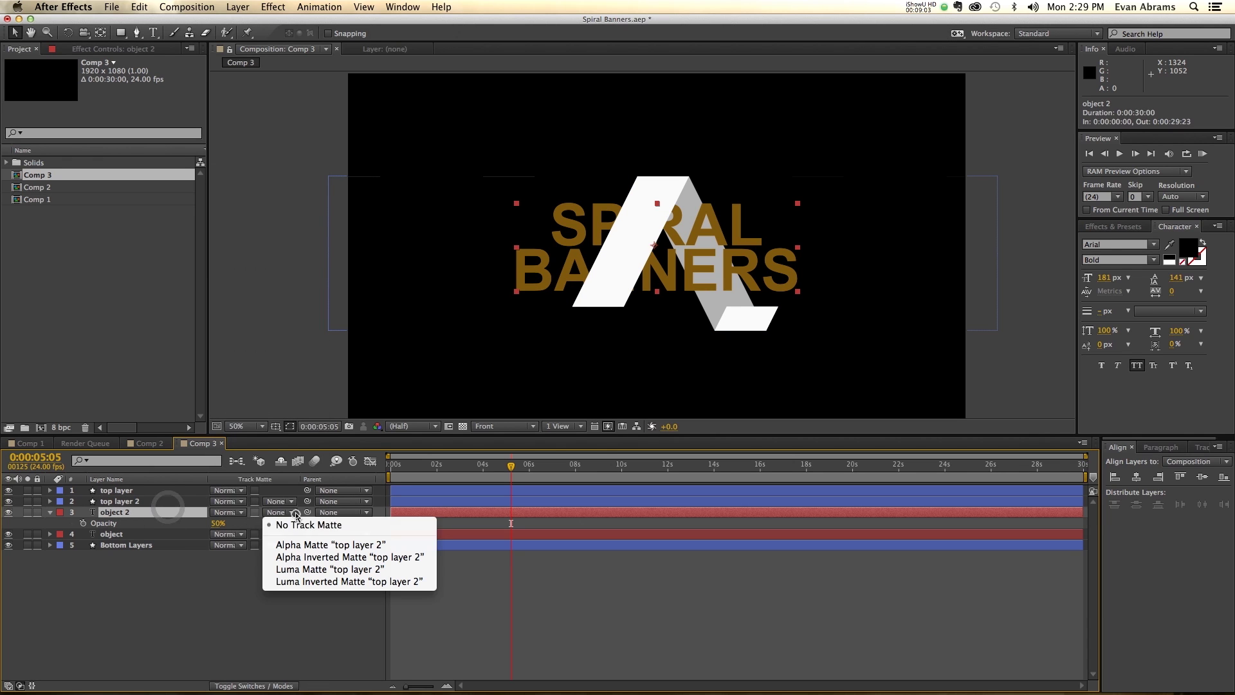
pyautogui.click(325, 545)
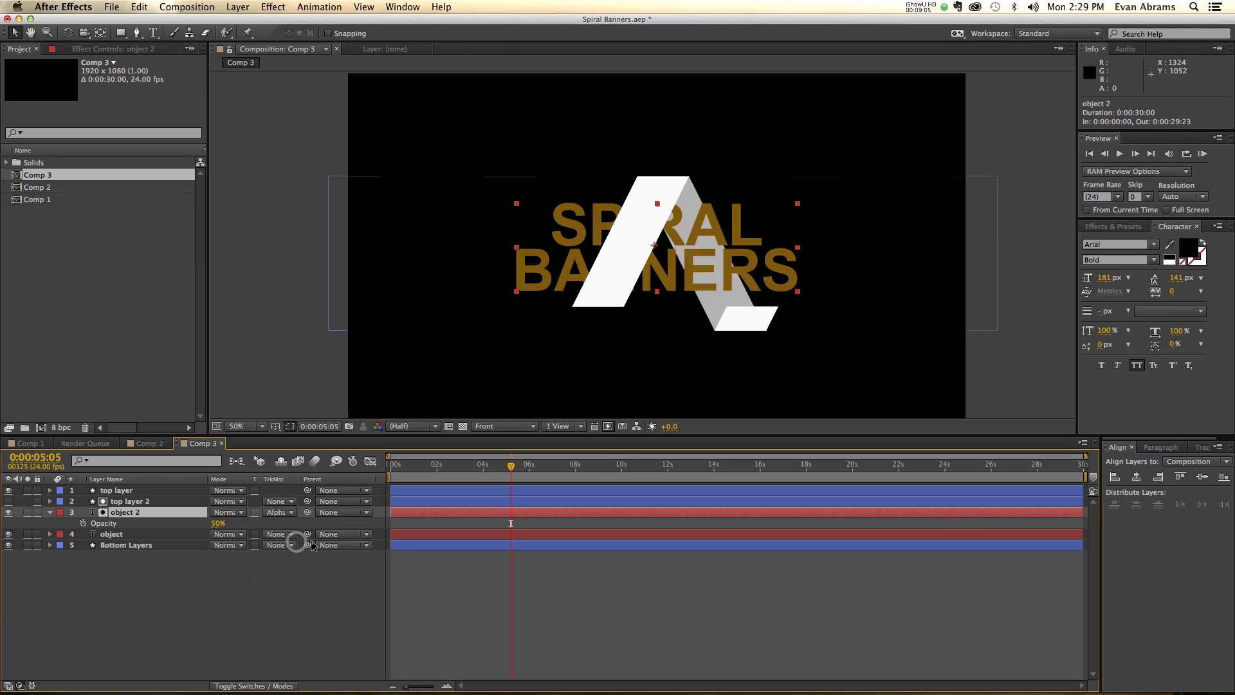
# Nudge top layer 2 10 px right and check the shadow at 0:00:03:20
pyautogui.click(162, 504)
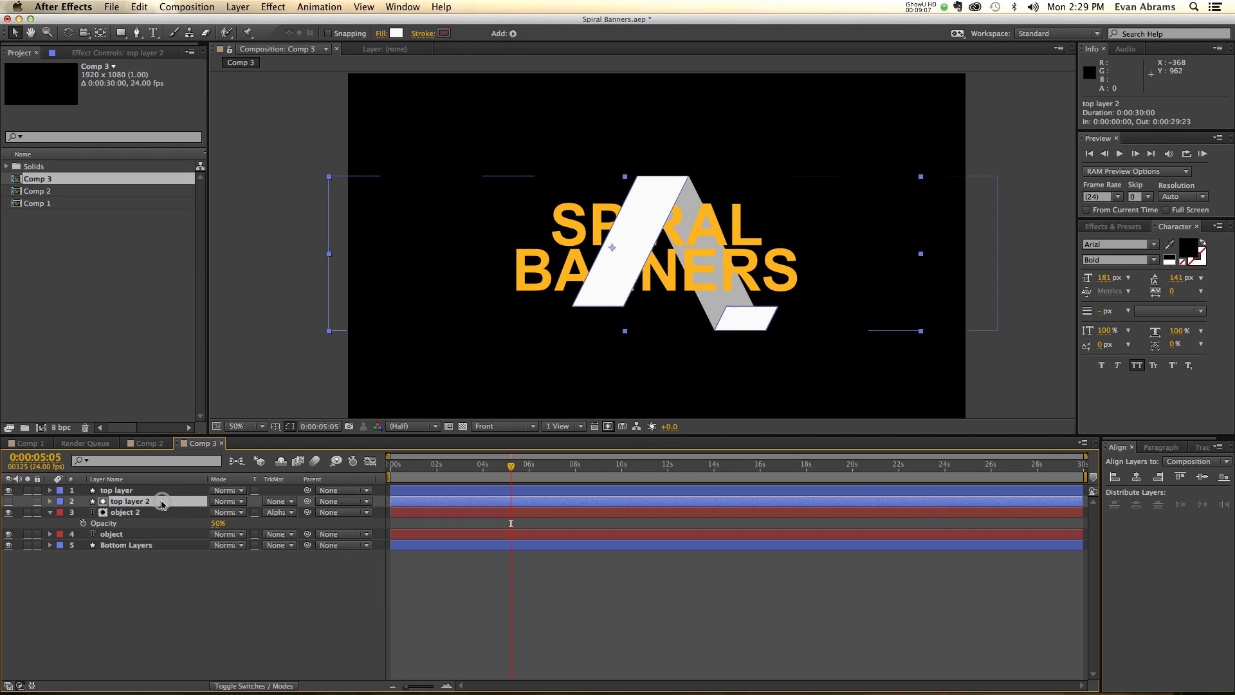
pyautogui.hotkey('shift', 'Right')
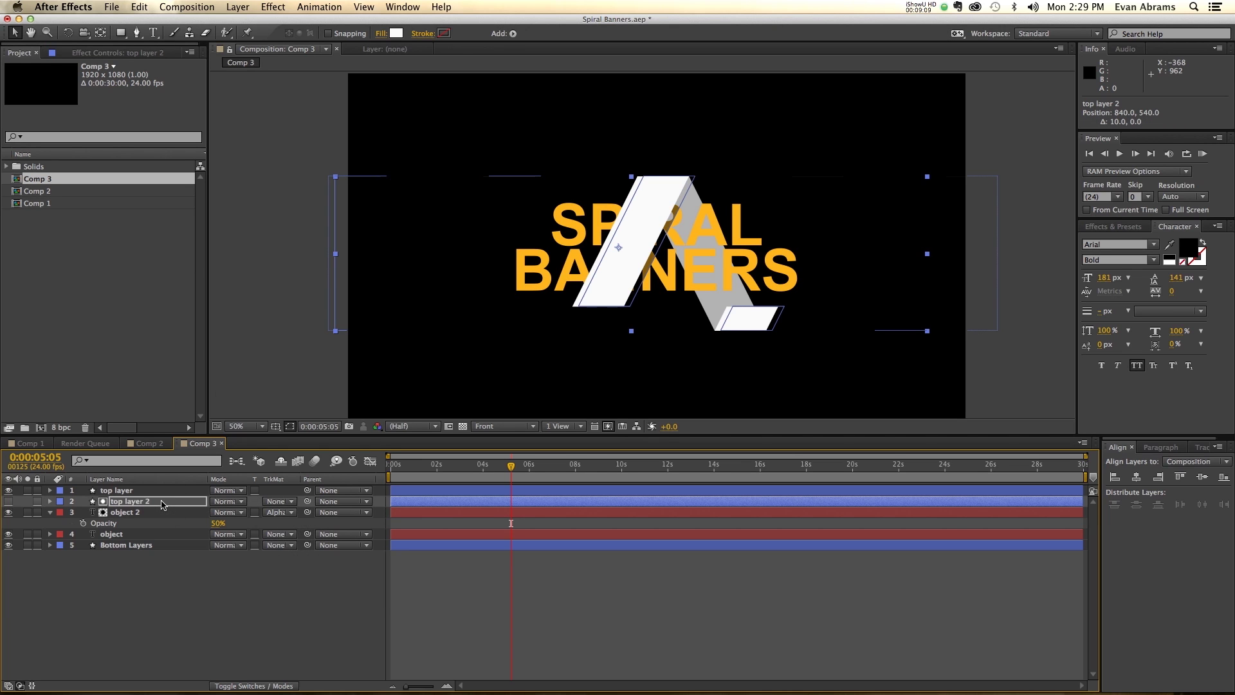
pyautogui.click(587, 637)
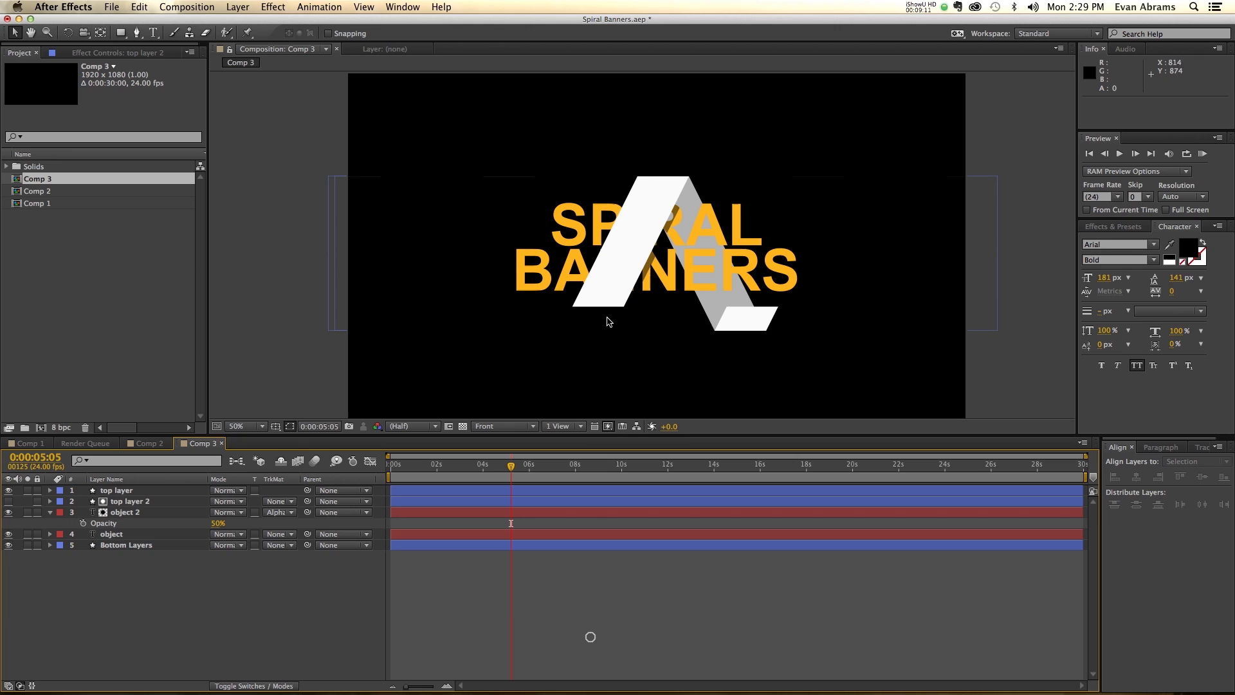
pyautogui.press('KP_0')
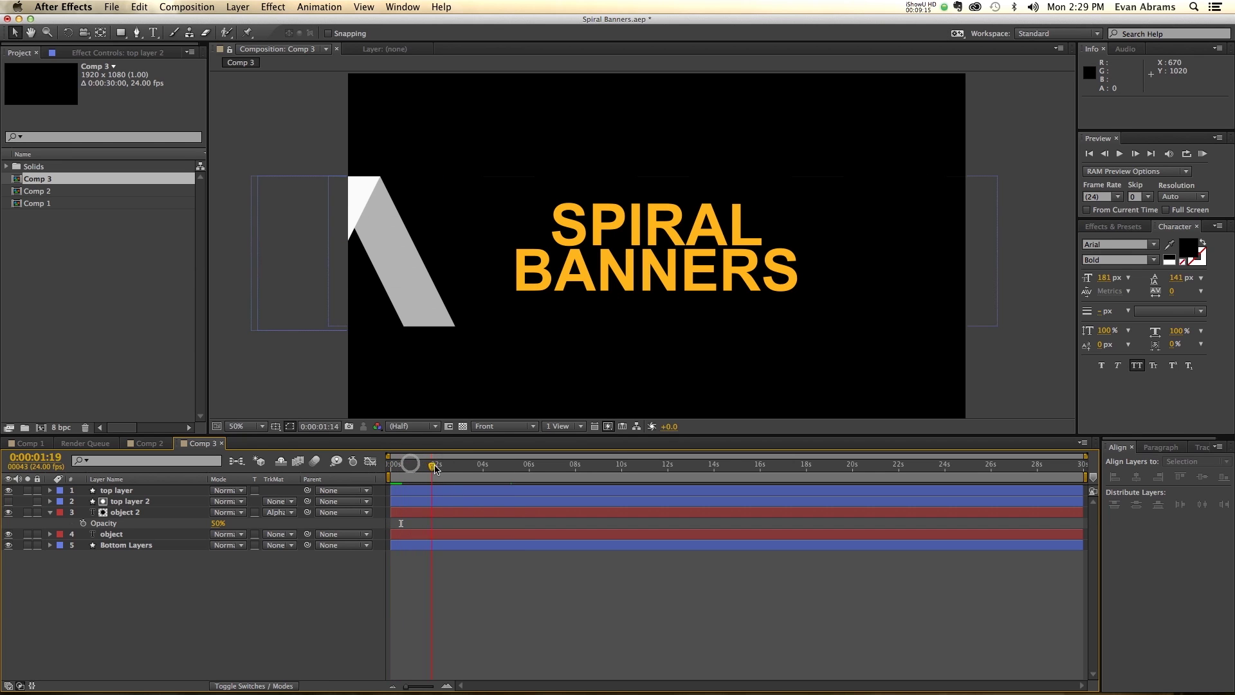
pyautogui.click(471, 467)
pyautogui.moveTo(470, 467); pyautogui.dragTo(479, 467)
pyautogui.click(483, 588)
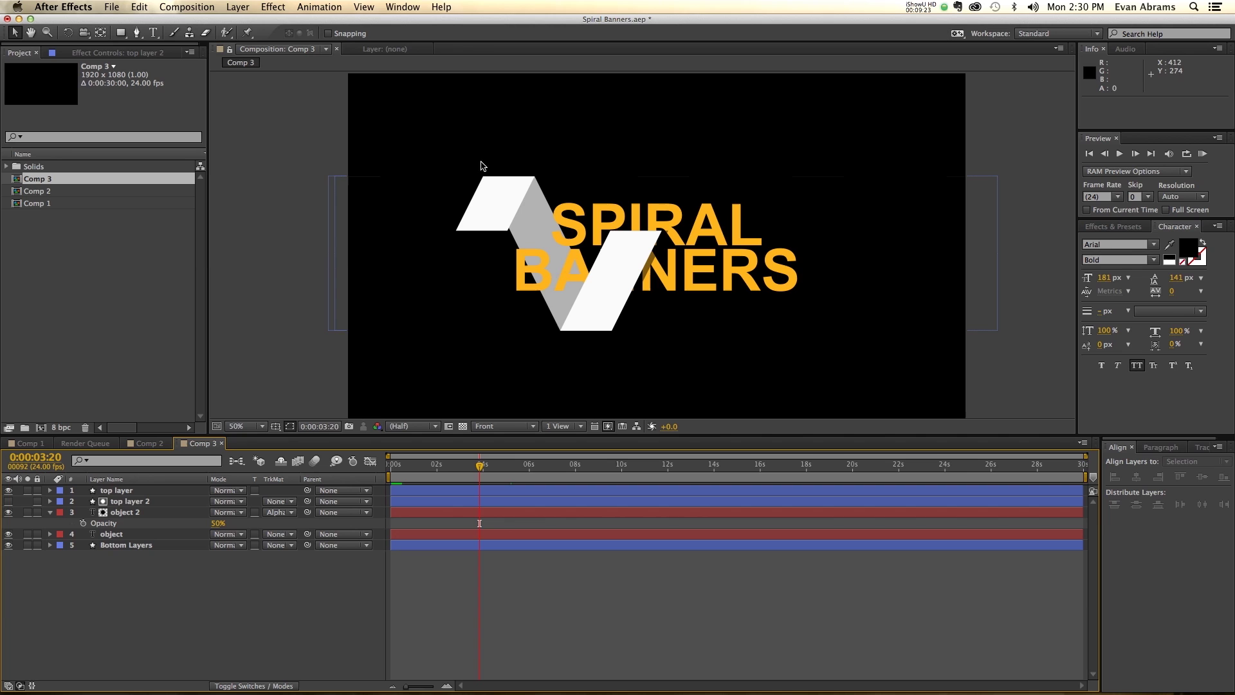
# Place a top layer 3 copy above Bottom Layers, duplicate Bottom Layers, and alpha-matte the copy with top layer 3
pyautogui.click(143, 503)
pyautogui.click(142, 505)
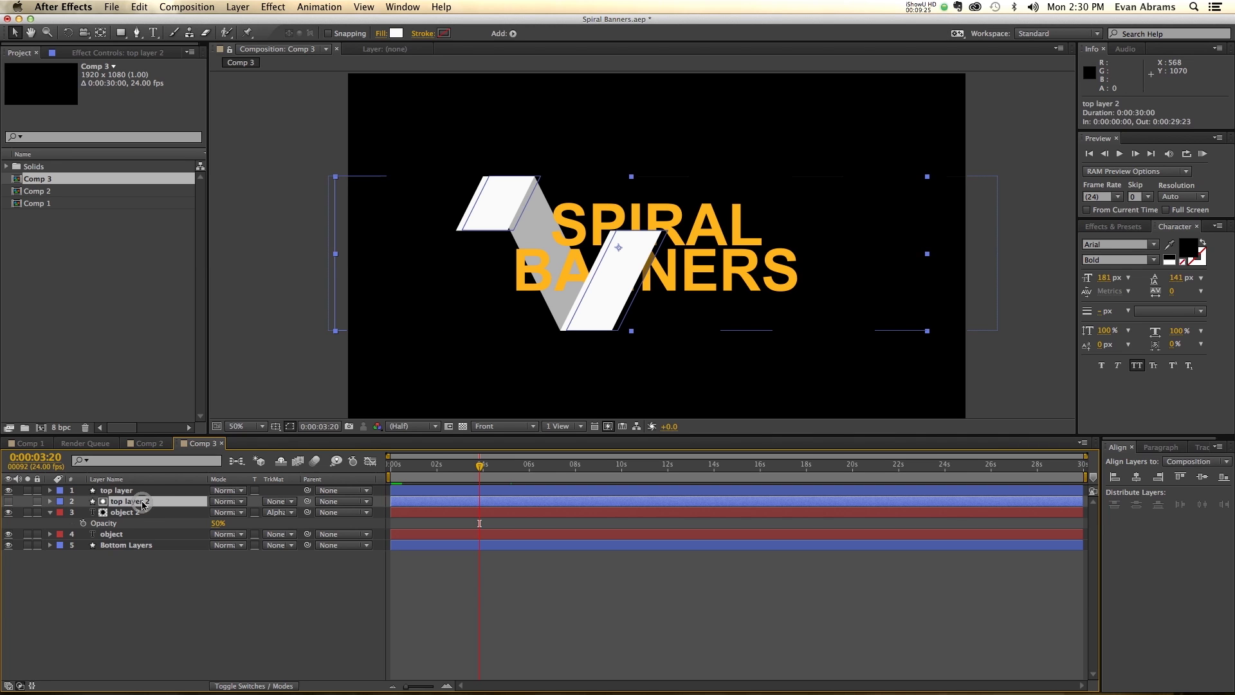
pyautogui.press('super+d')
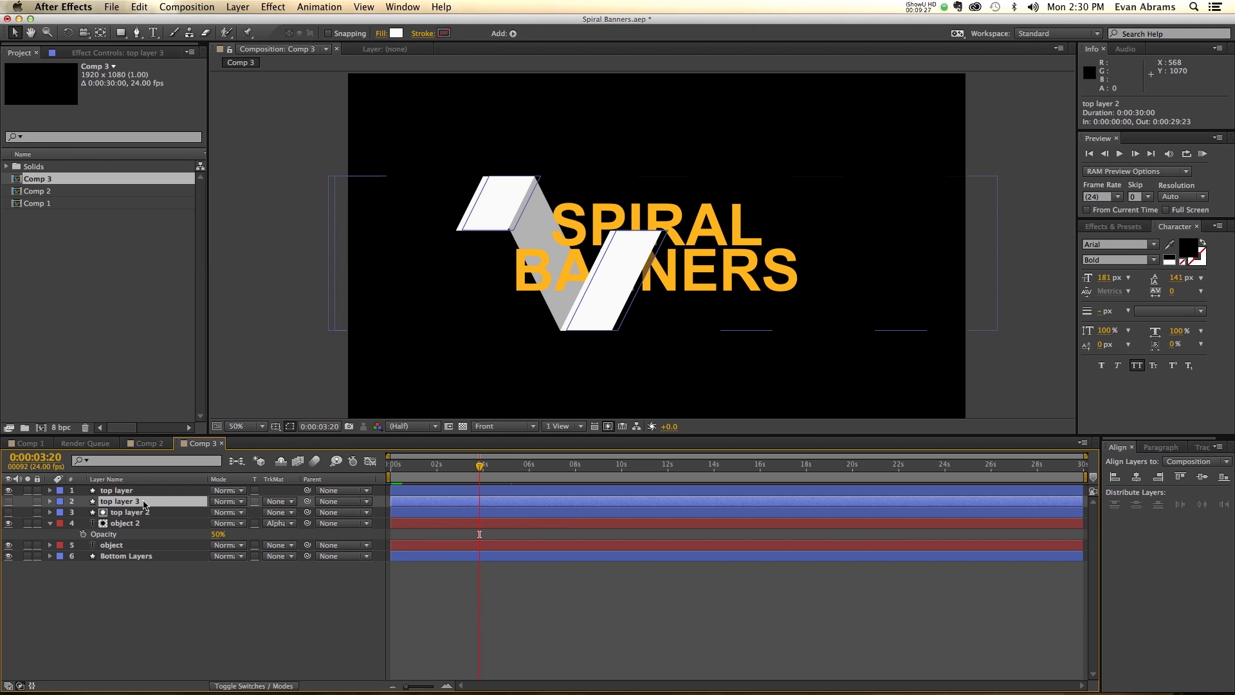
pyautogui.moveTo(142, 505); pyautogui.dragTo(143, 551)
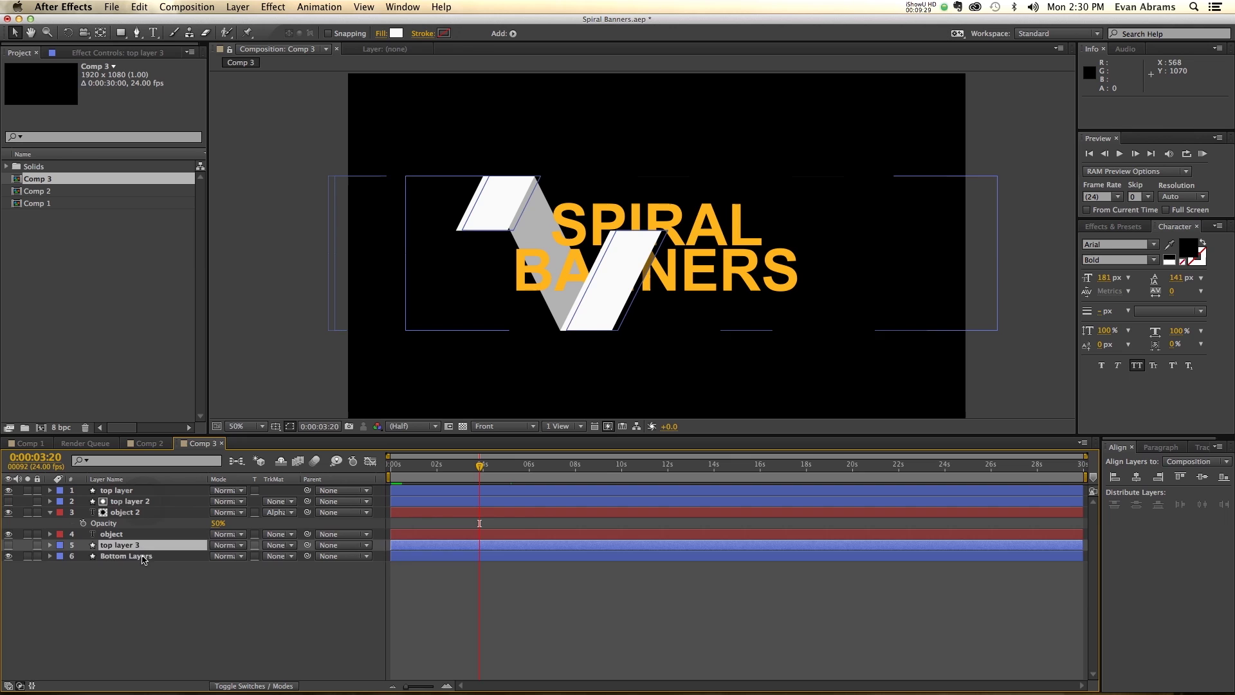
pyautogui.click(143, 557)
pyautogui.press('super+d')
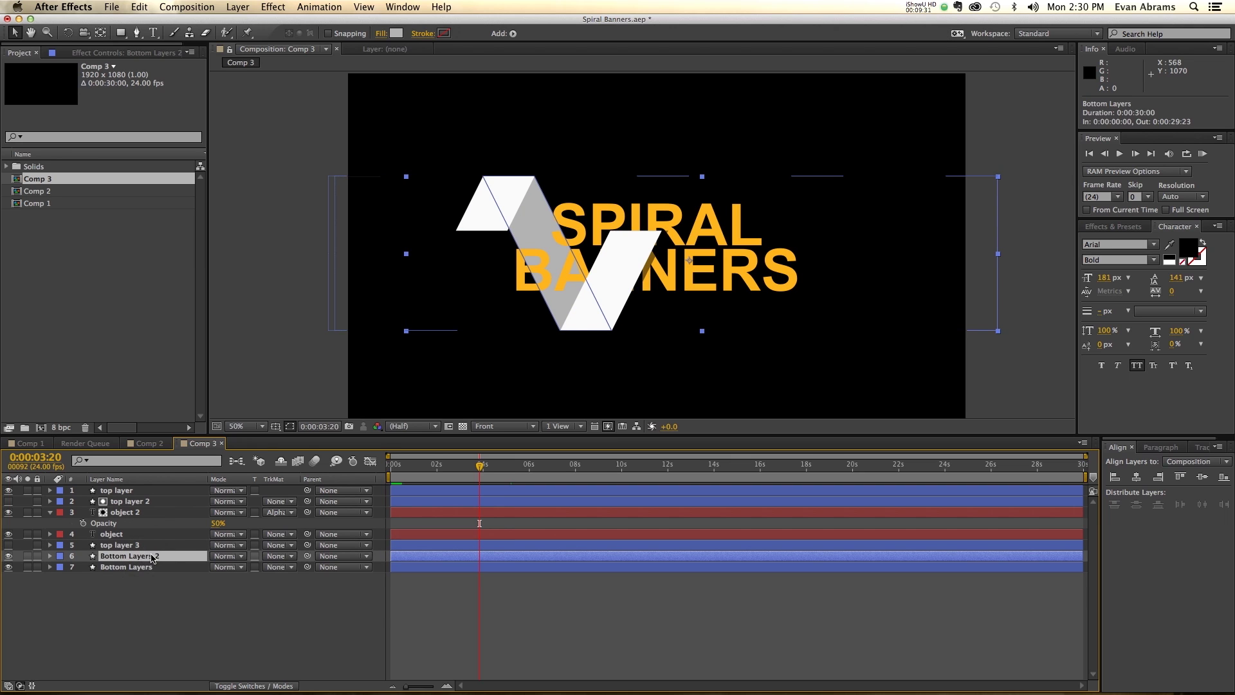
pyautogui.click(276, 557)
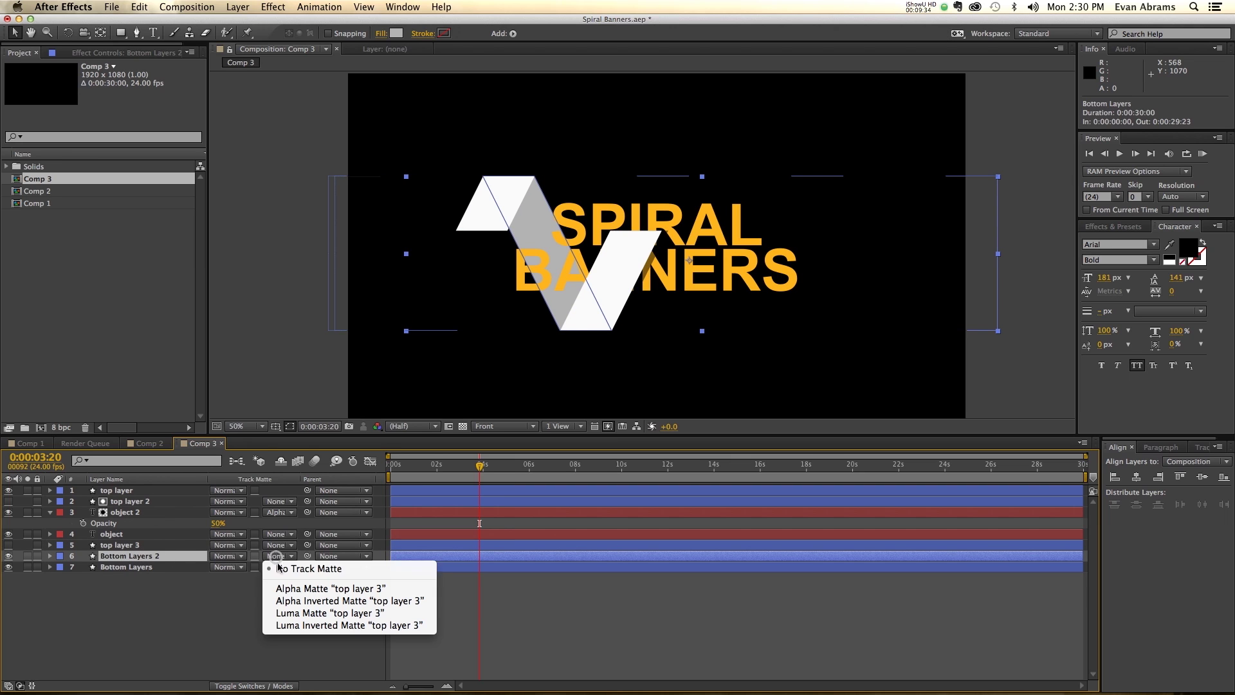
pyautogui.click(324, 588)
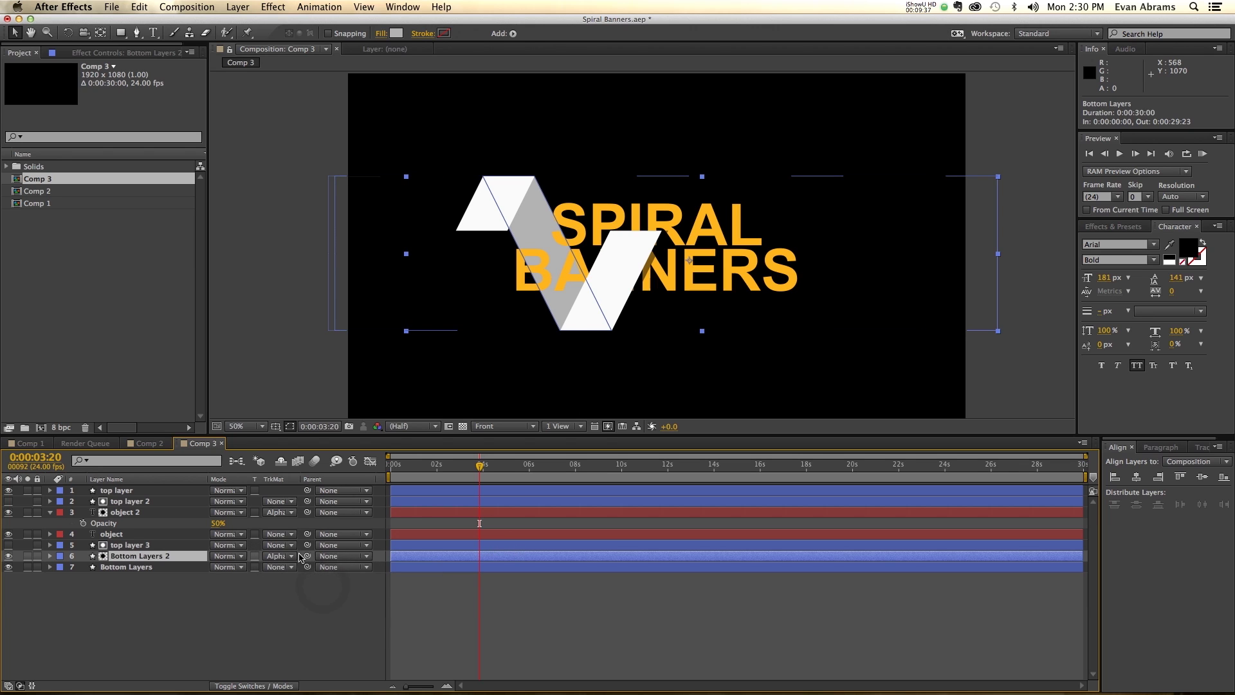
# Make Bottom Layers 2 black at 50% opacity and inspect the resulting shadow
pyautogui.click(396, 33)
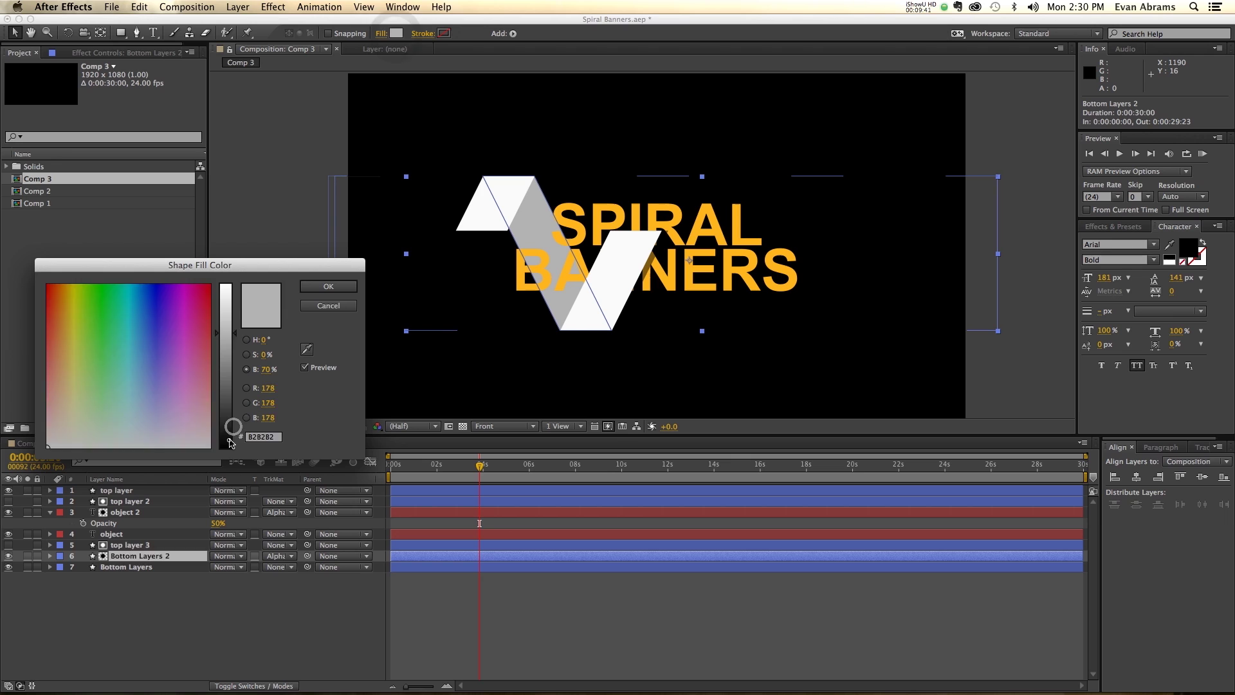
pyautogui.moveTo(238, 426); pyautogui.dragTo(238, 449)
pyautogui.click(345, 290)
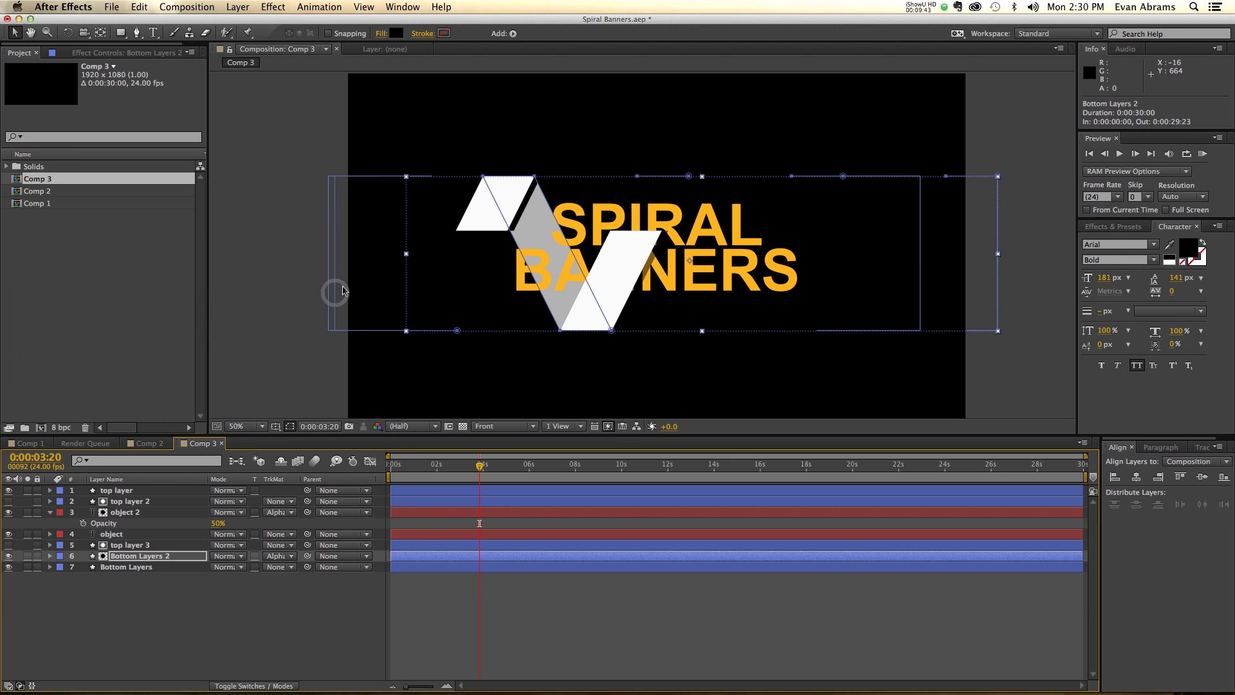
pyautogui.press('t')
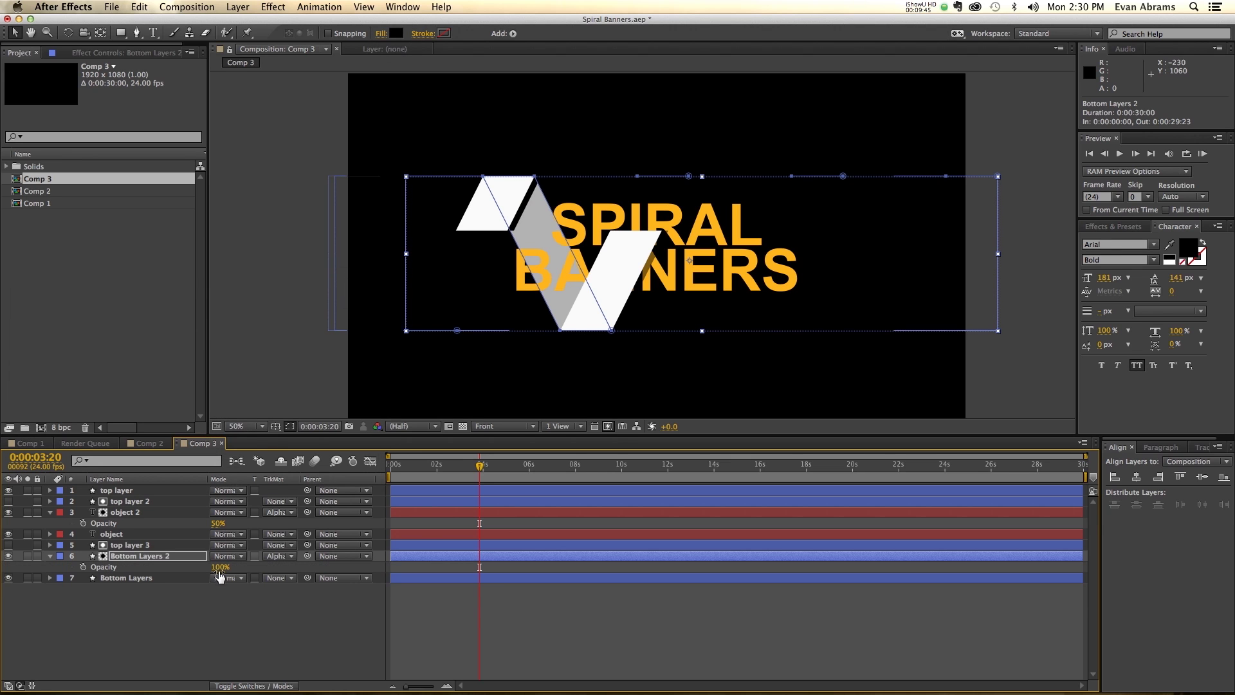
pyautogui.write('50')
pyautogui.press('Return')
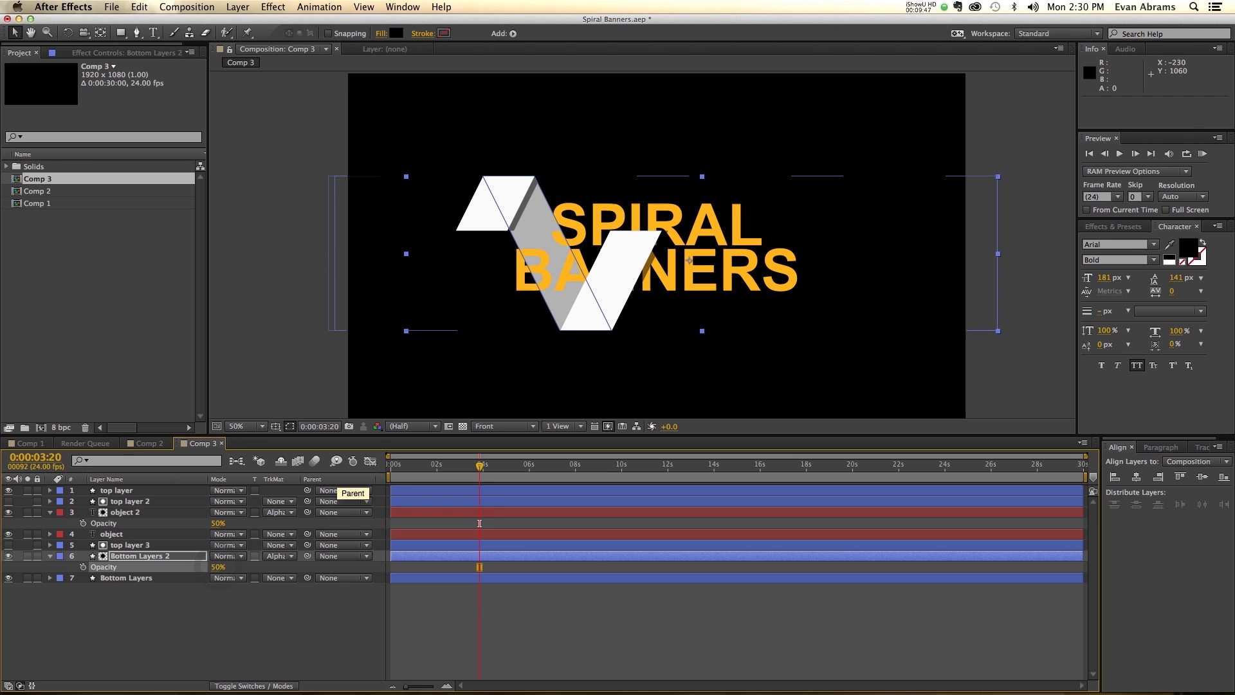
pyautogui.press('/')
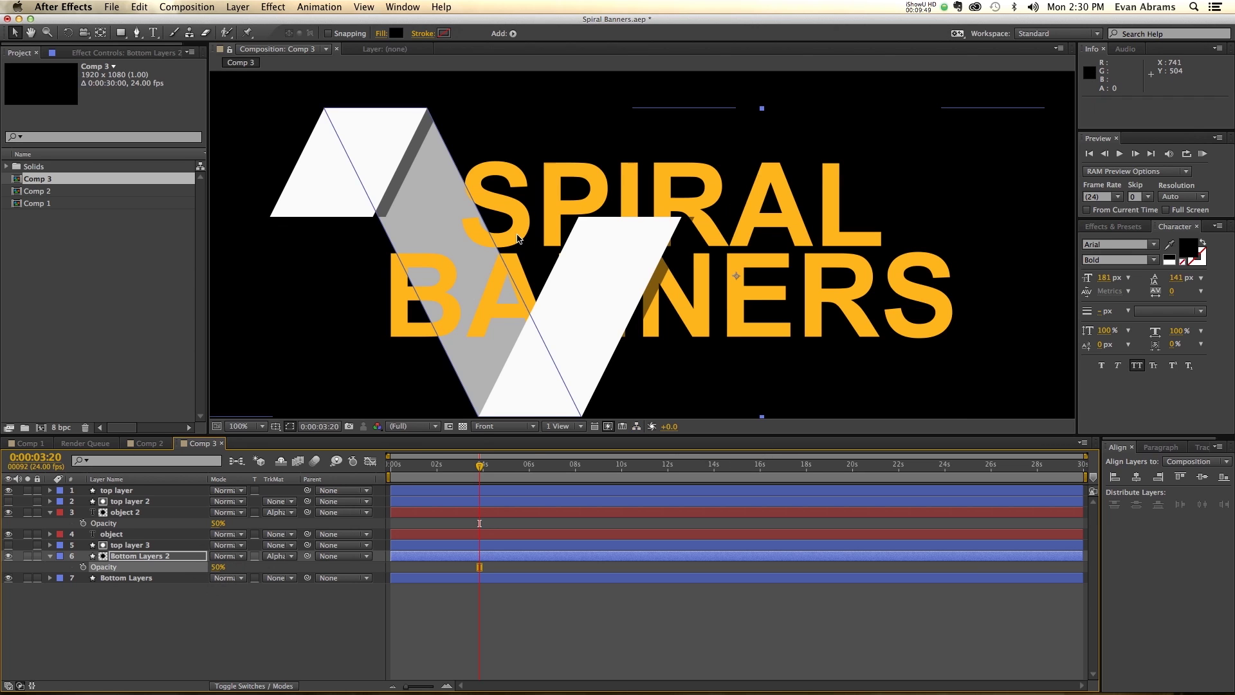
pyautogui.click(562, 608)
pyautogui.press(',')
pyautogui.moveTo(468, 477); pyautogui.dragTo(513, 474)
# Duplicate Bottom Layers 2 and the object text layer, creating Bottom Layers 3 and object 3
pyautogui.click(142, 535)
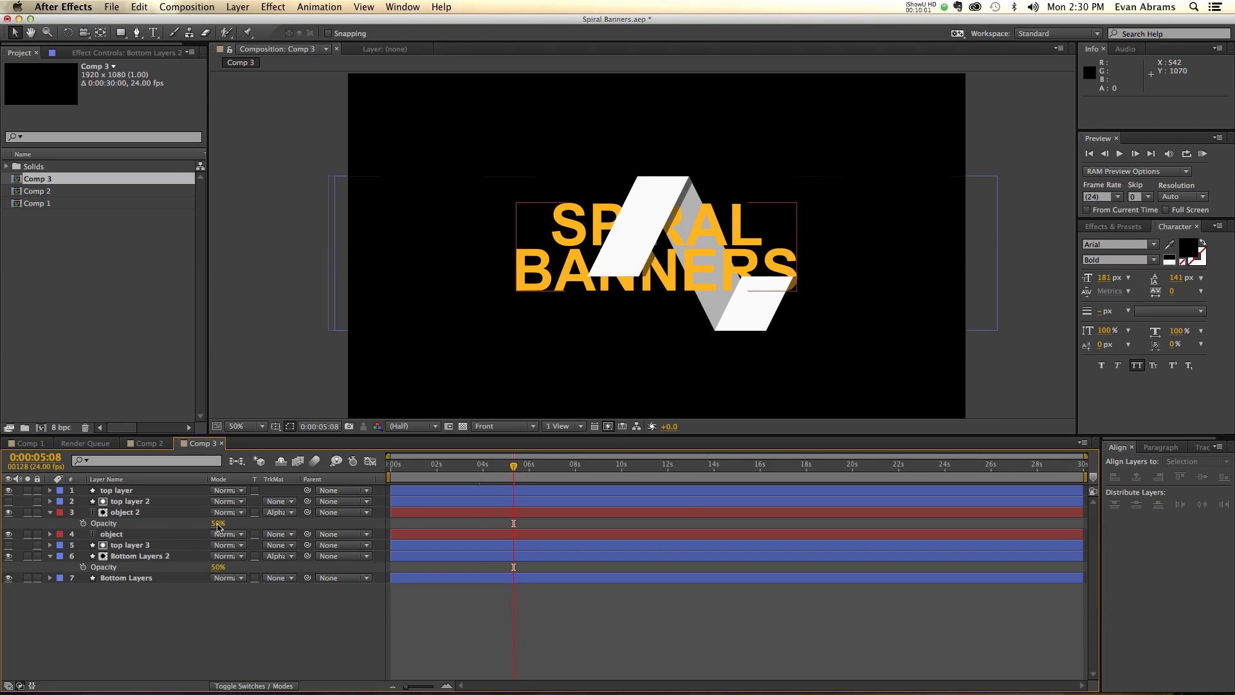
pyautogui.click(131, 536)
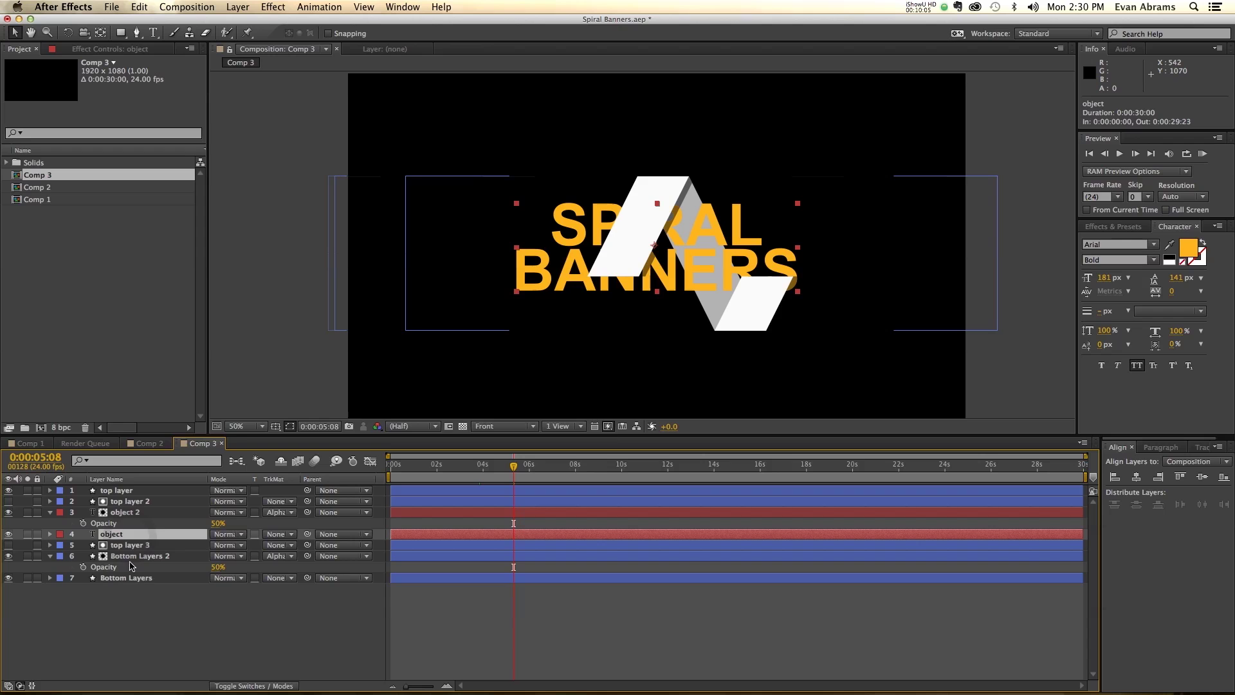
pyautogui.click(138, 556)
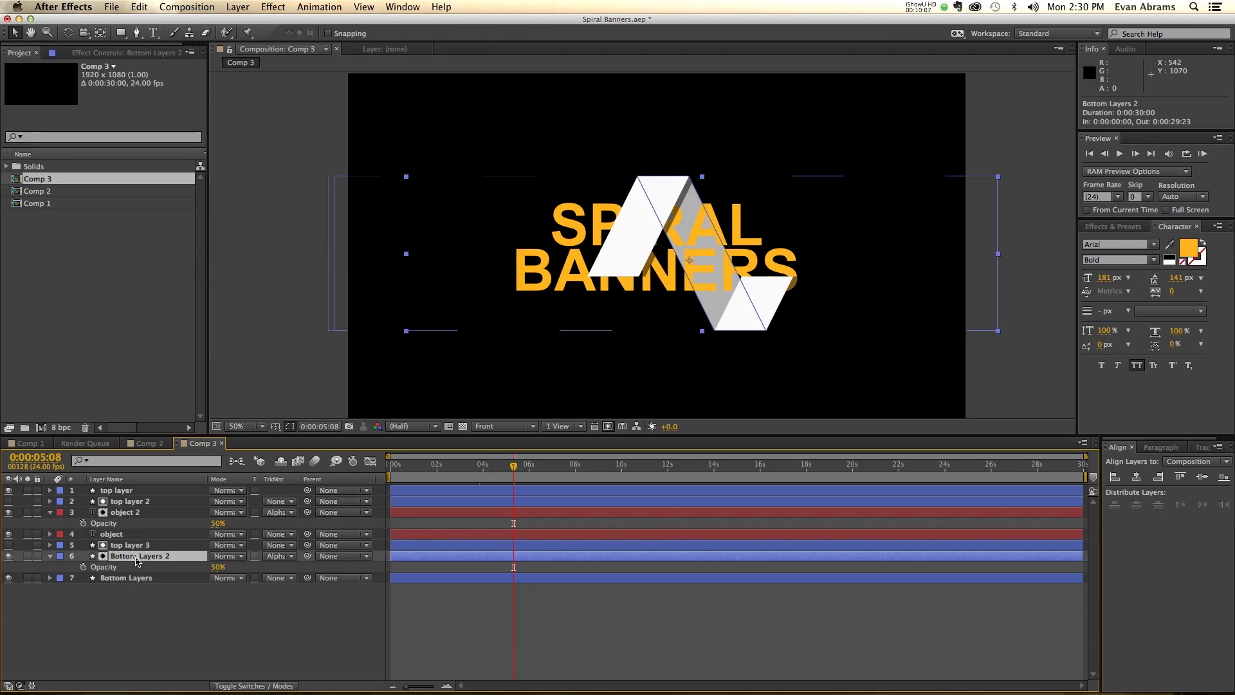
pyautogui.hotkey('ctrl', 'd')
pyautogui.moveTo(139, 557)
pyautogui.mouseDown()
pyautogui.moveTo(149, 545)
pyautogui.moveTo(132, 552)
pyautogui.mouseUp()
pyautogui.click(132, 535)
pyautogui.hotkey('ctrl', 'd')
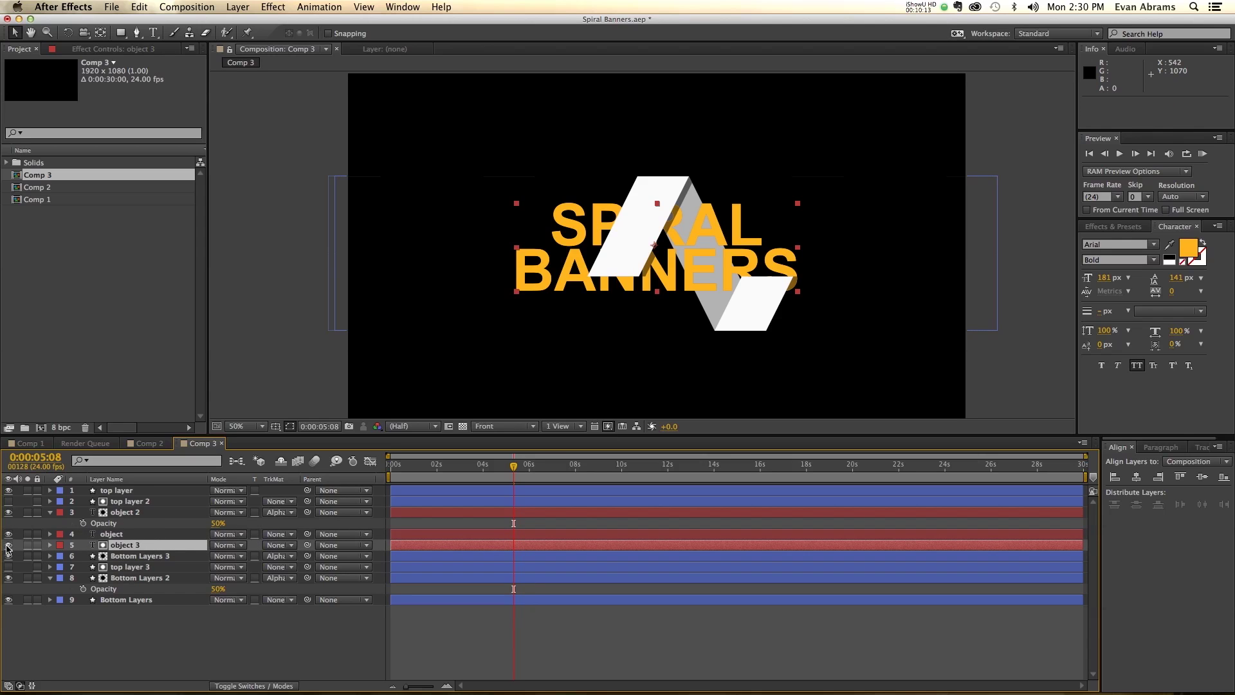
# Nudge object 3 10 px right and slightly down, then preview the spiral banner animation
pyautogui.click(9, 545)
pyautogui.hotkey('shift', 'Right')
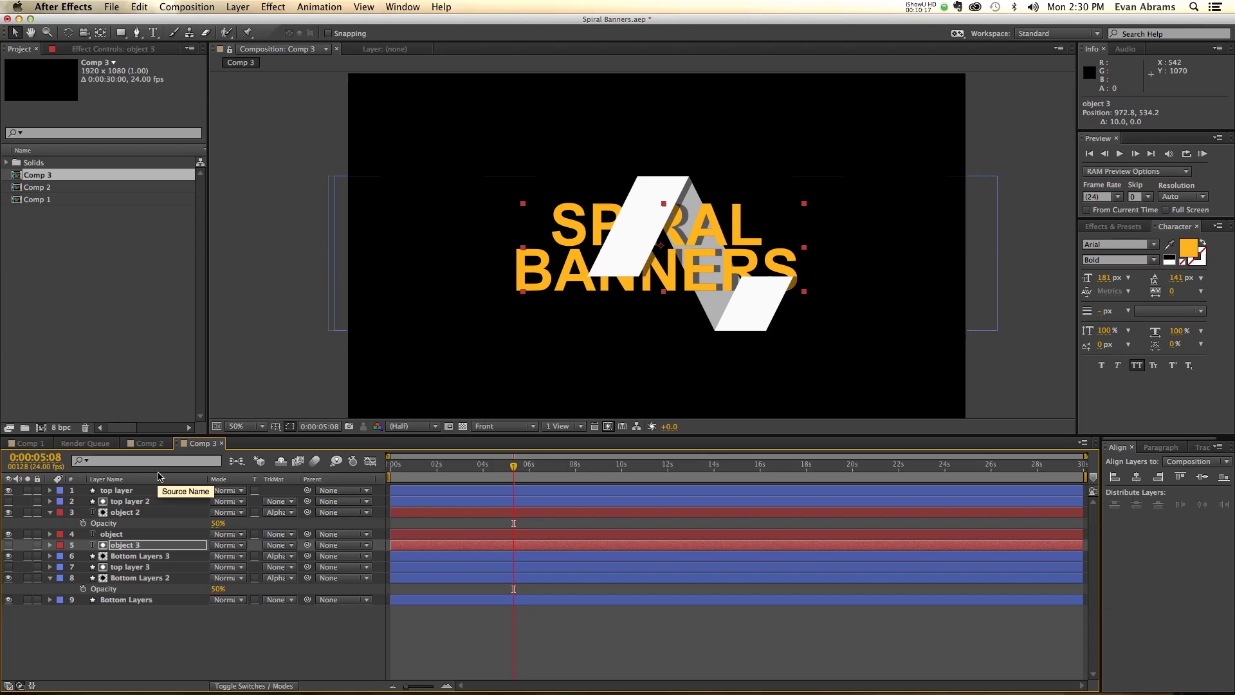
pyautogui.hotkey('shift', 'Down')
pyautogui.hotkey('shift', 'Down')
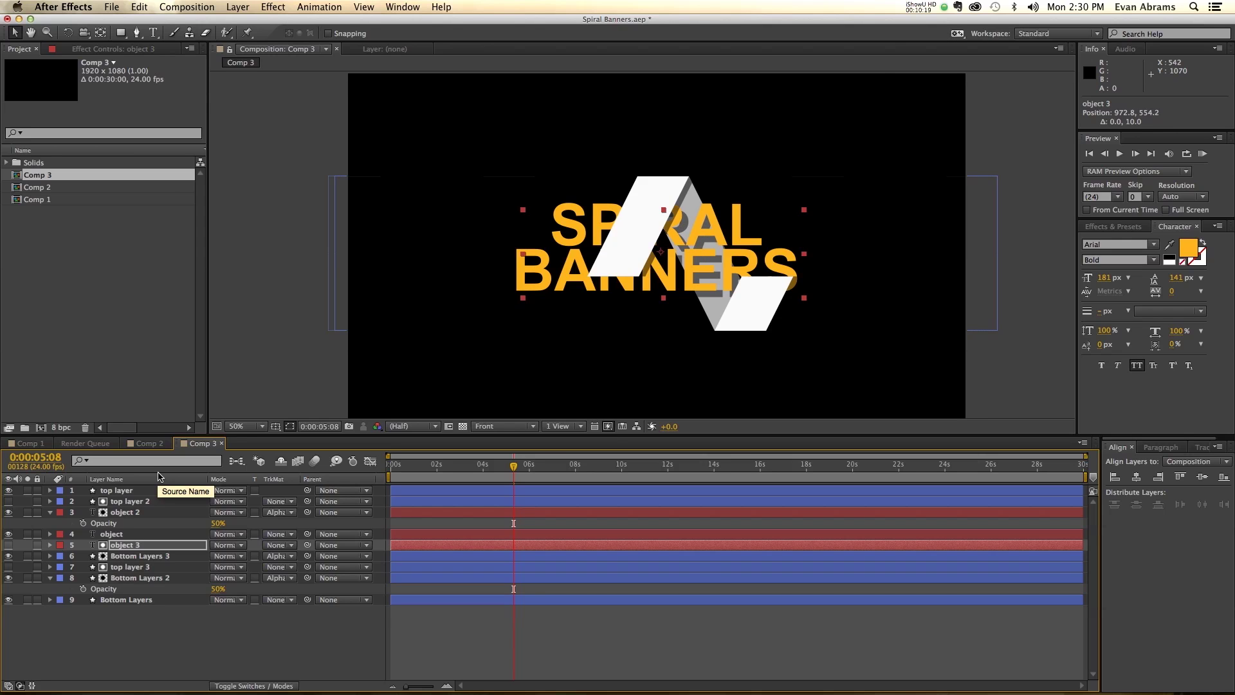
pyautogui.press('.')
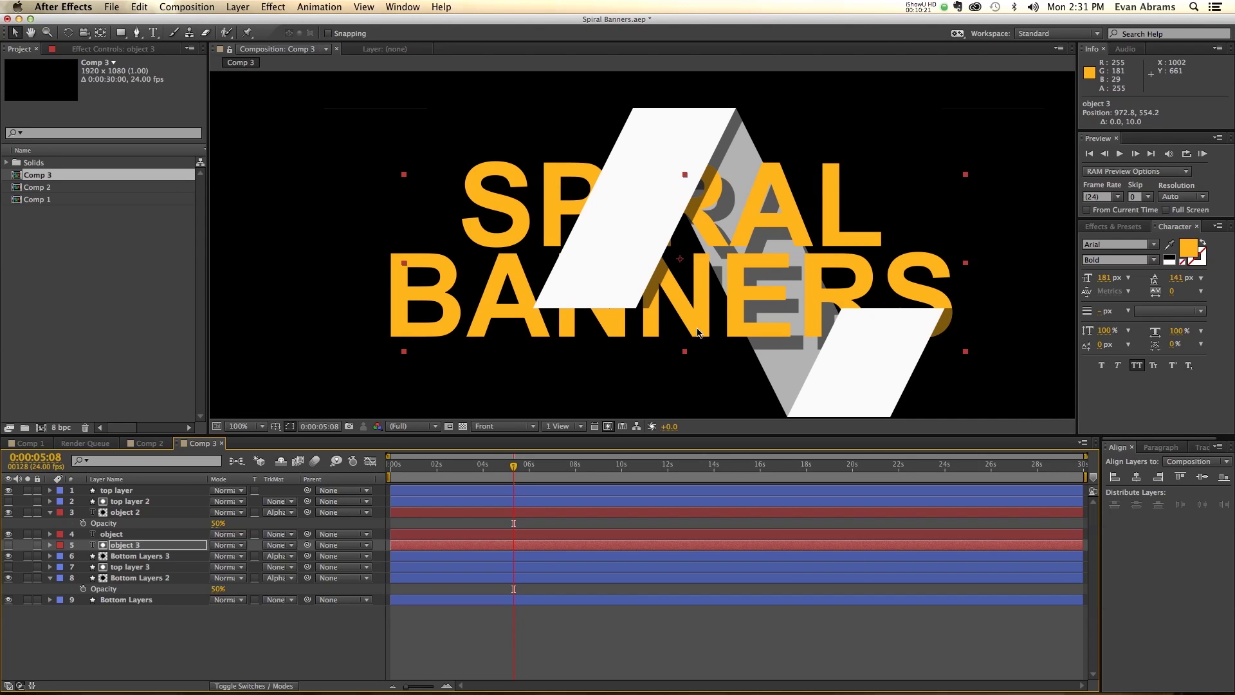
pyautogui.click(641, 646)
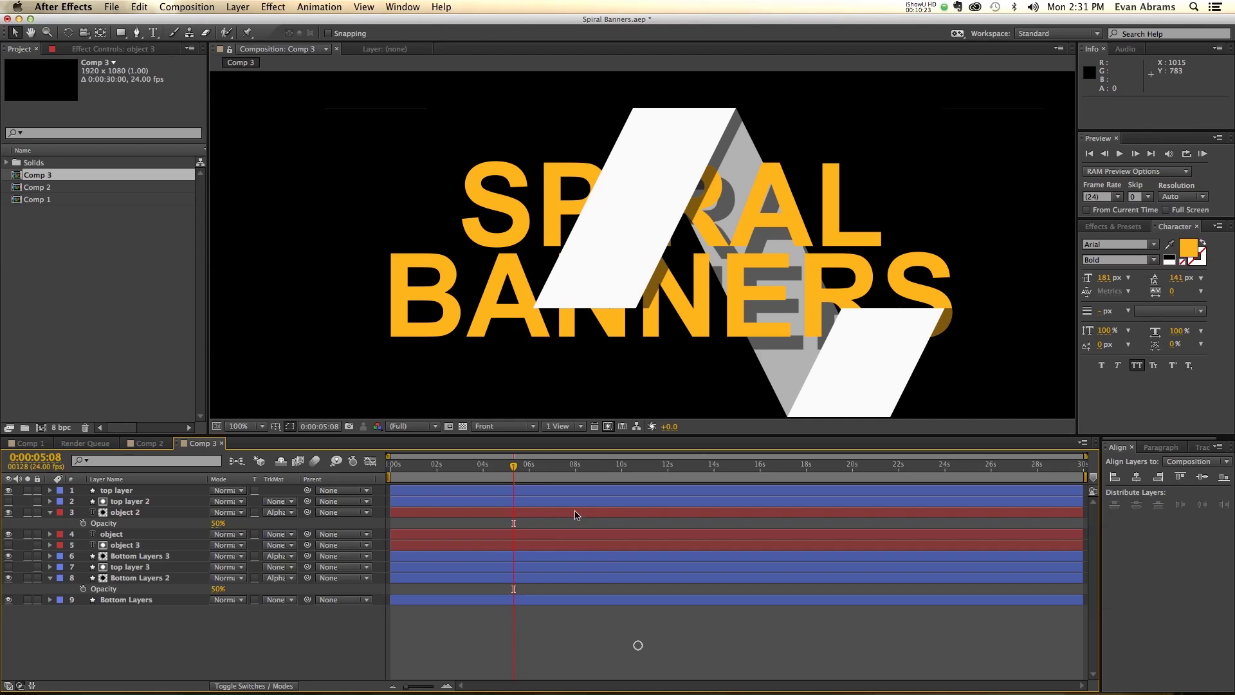
pyautogui.moveTo(525, 471); pyautogui.dragTo(472, 477)
pyautogui.press(',')
pyautogui.press('space')
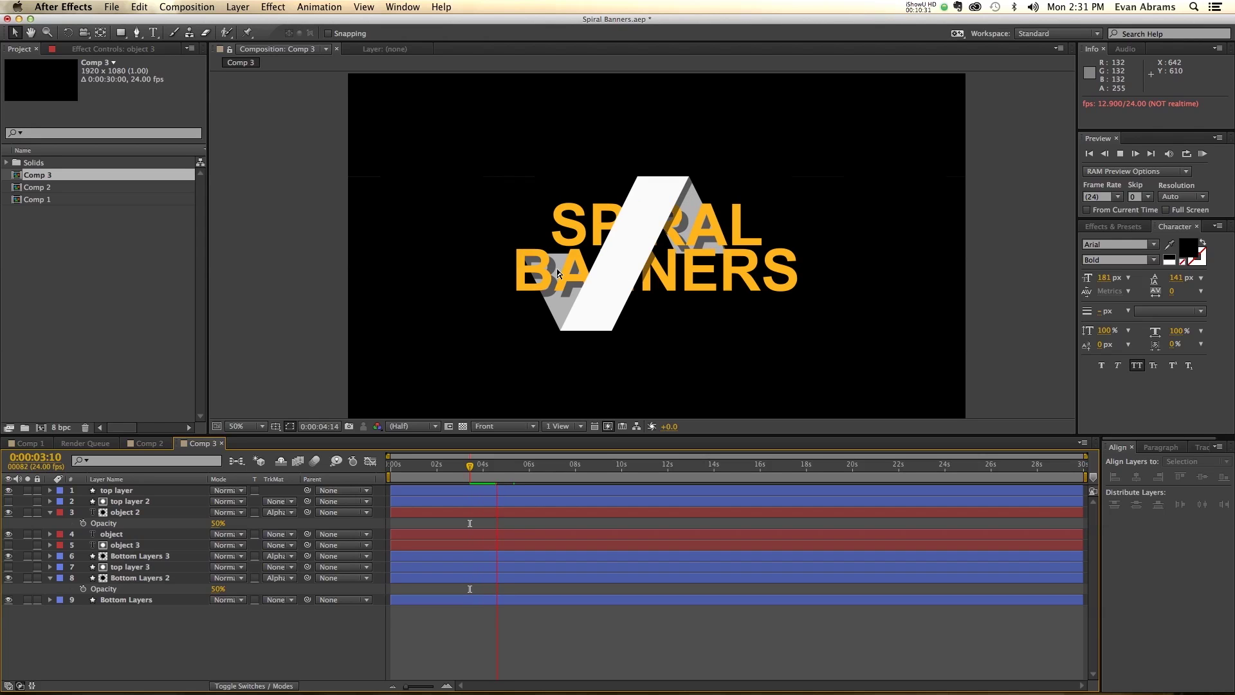
pyautogui.press('space')
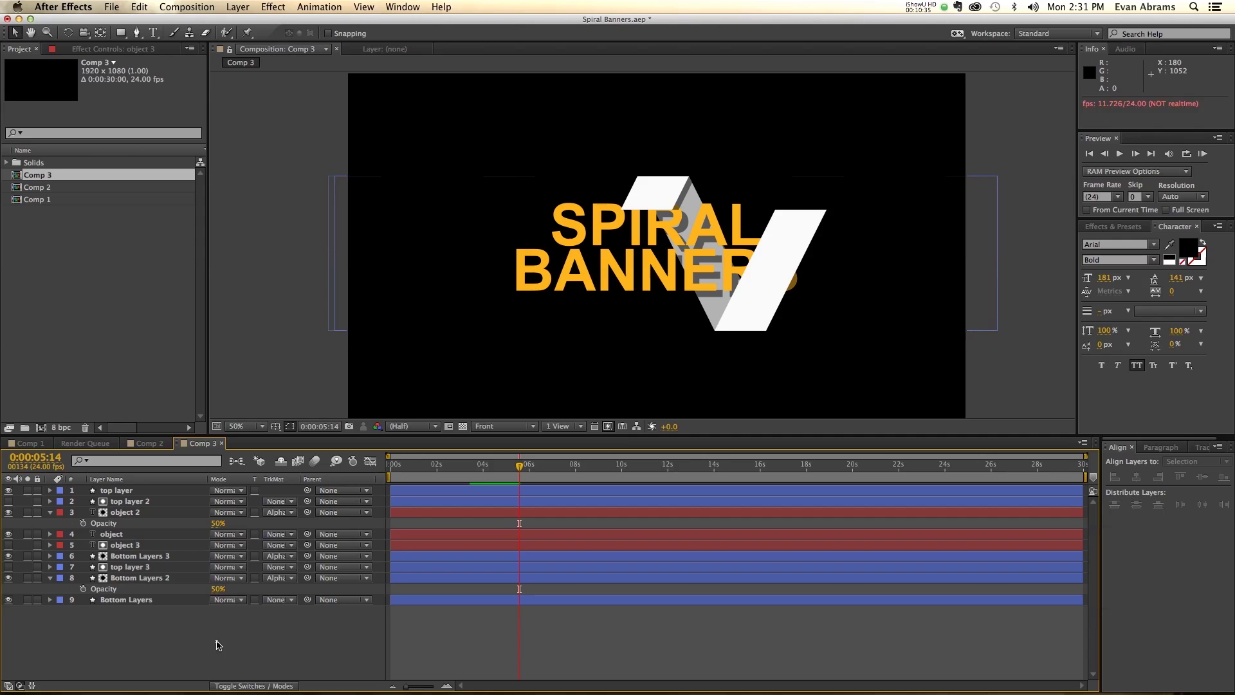
# Pre-compose all nine Comp 3 layers, moving all attributes, into a composition named 'Spiral Object'
pyautogui.click(116, 490)
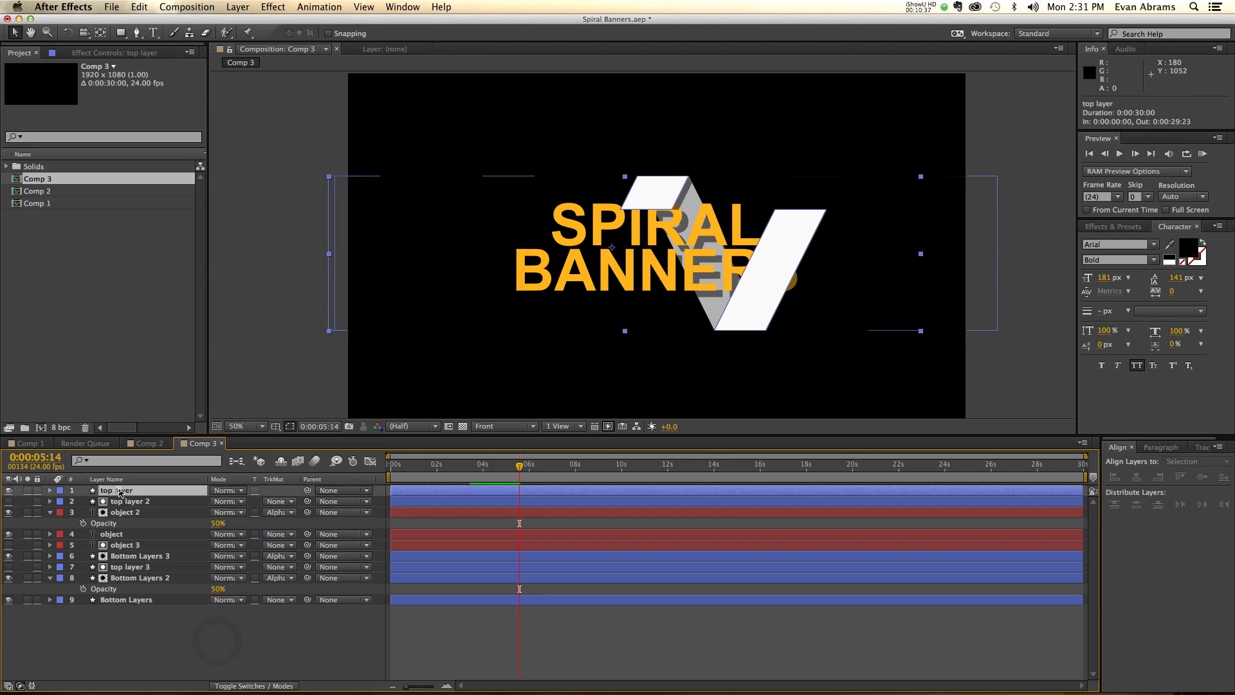
pyautogui.keyDown('shift'); pyautogui.click(120, 601); pyautogui.keyUp('shift')
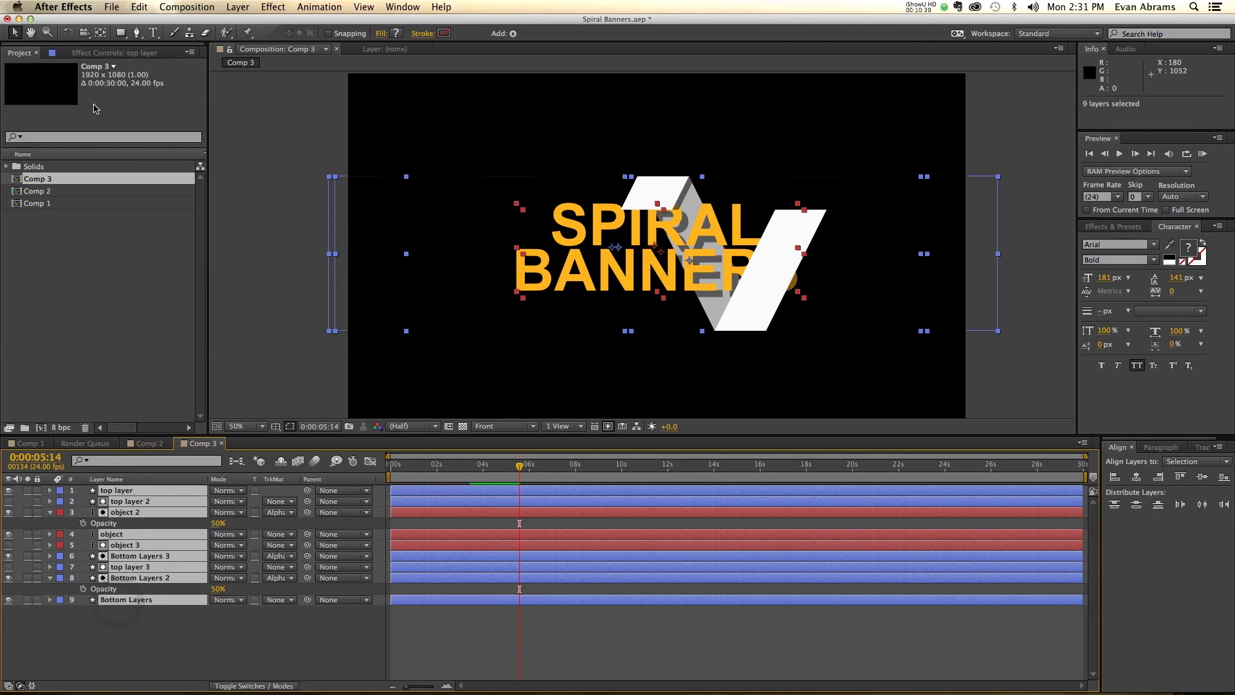
pyautogui.click(237, 7)
pyautogui.click(285, 450)
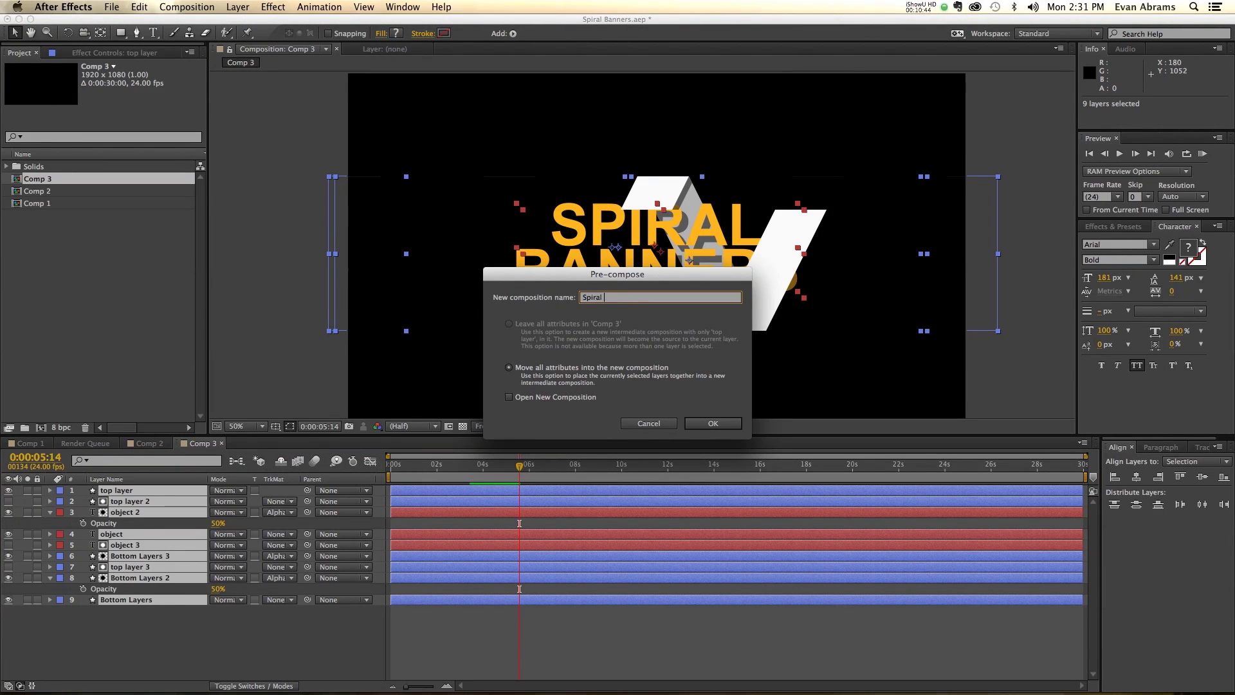
pyautogui.write('Spiral Object')
pyautogui.press('Return')
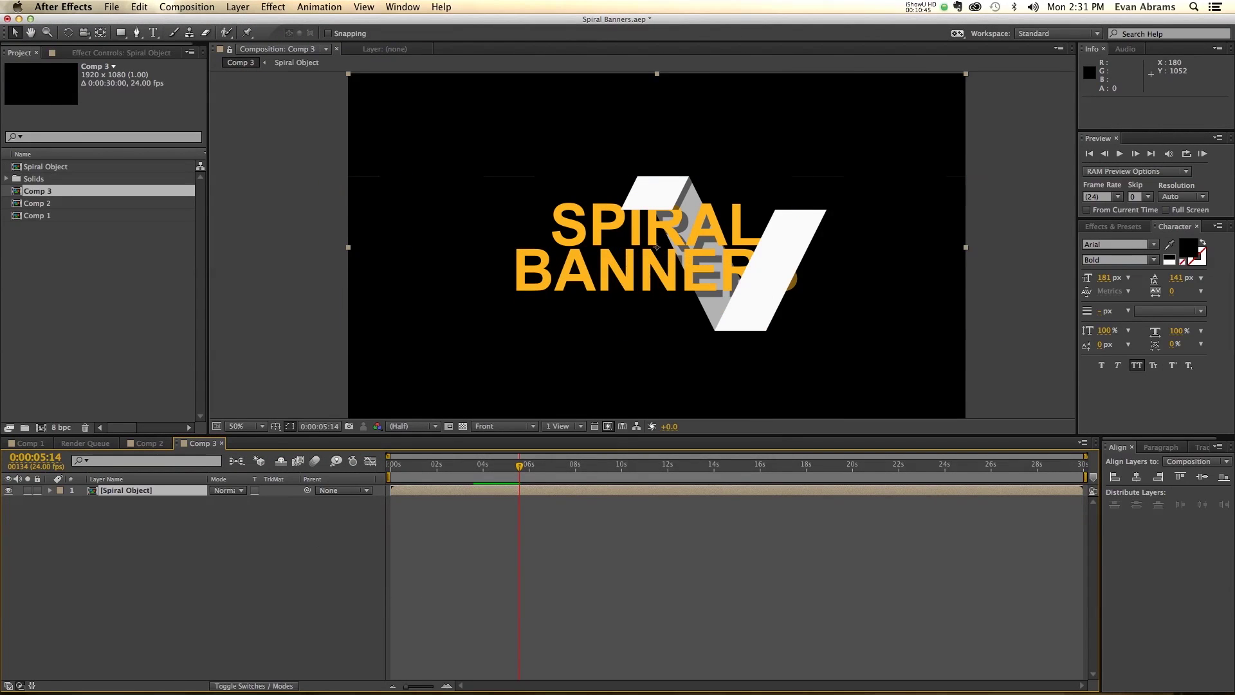
pyautogui.click(136, 544)
# Create a magenta 9F2A61 solid and place it below the Spiral Object layer
pyautogui.rightClick(180, 564)
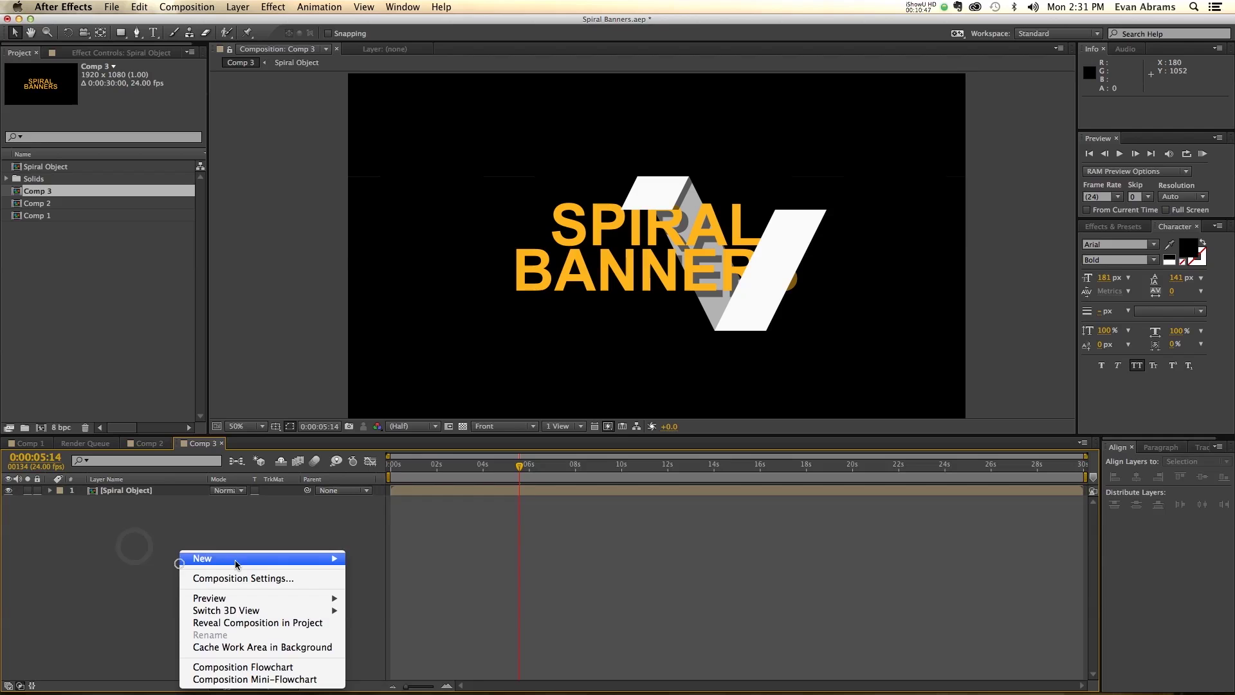
pyautogui.moveTo(331, 559)
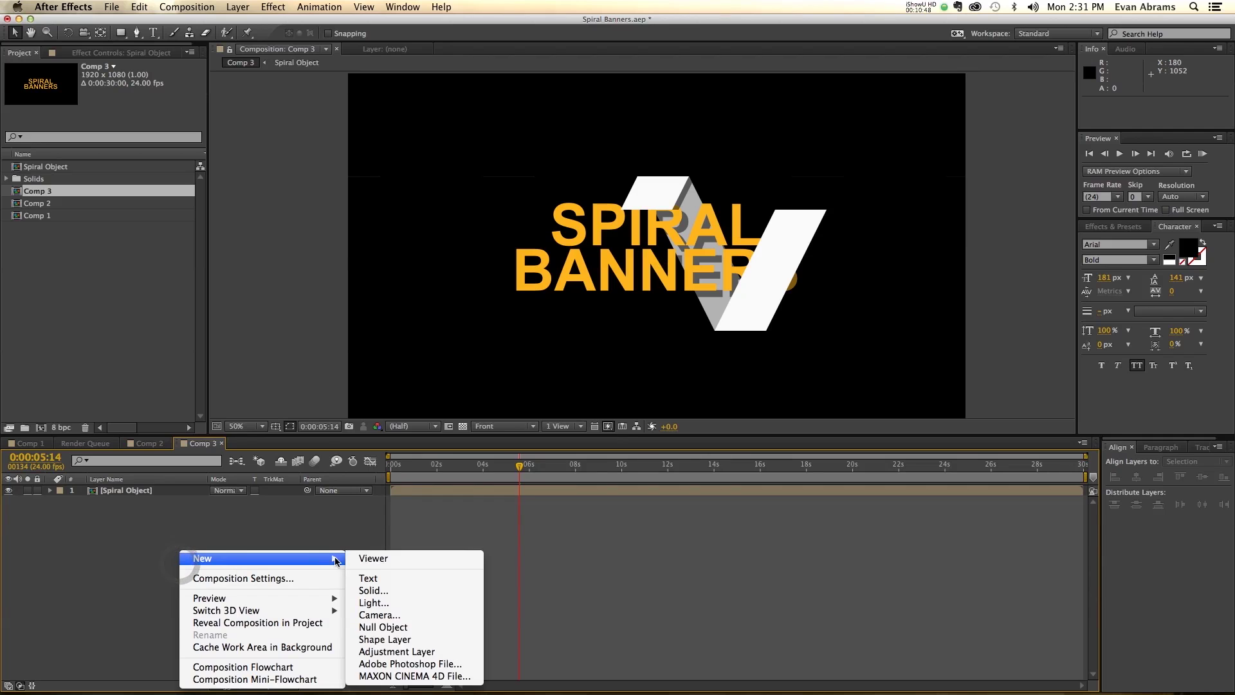
pyautogui.click(364, 589)
pyautogui.click(610, 437)
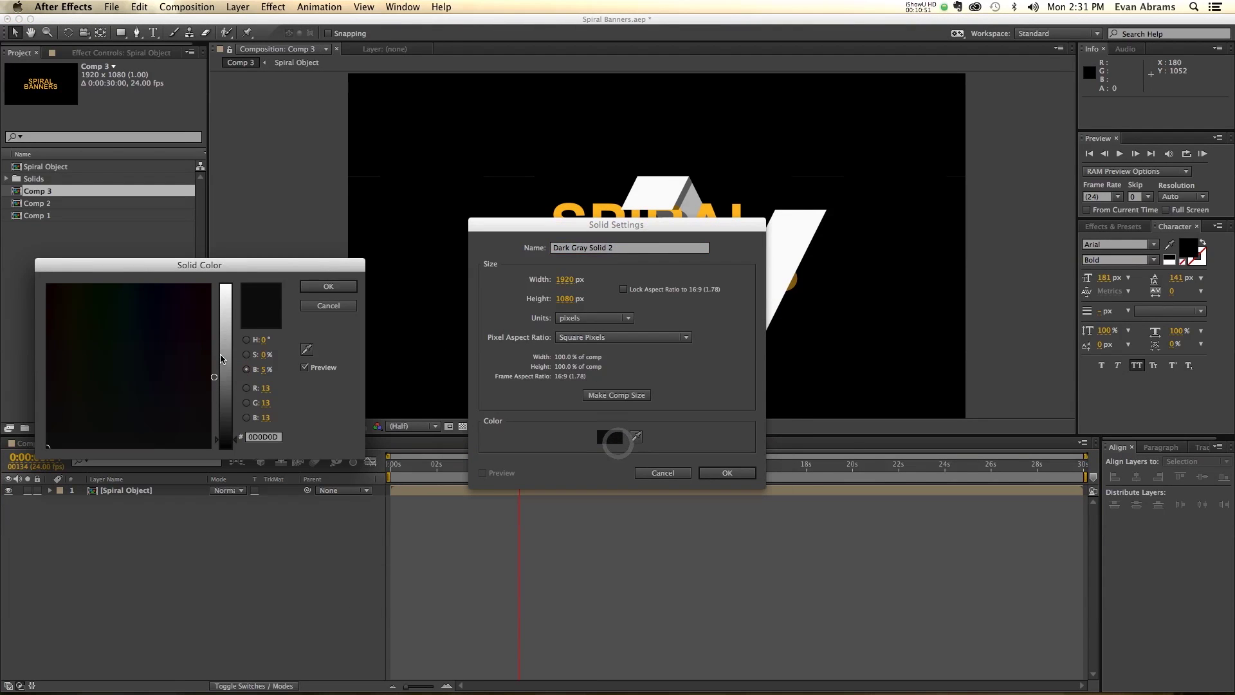
pyautogui.moveTo(215, 378); pyautogui.dragTo(198, 329)
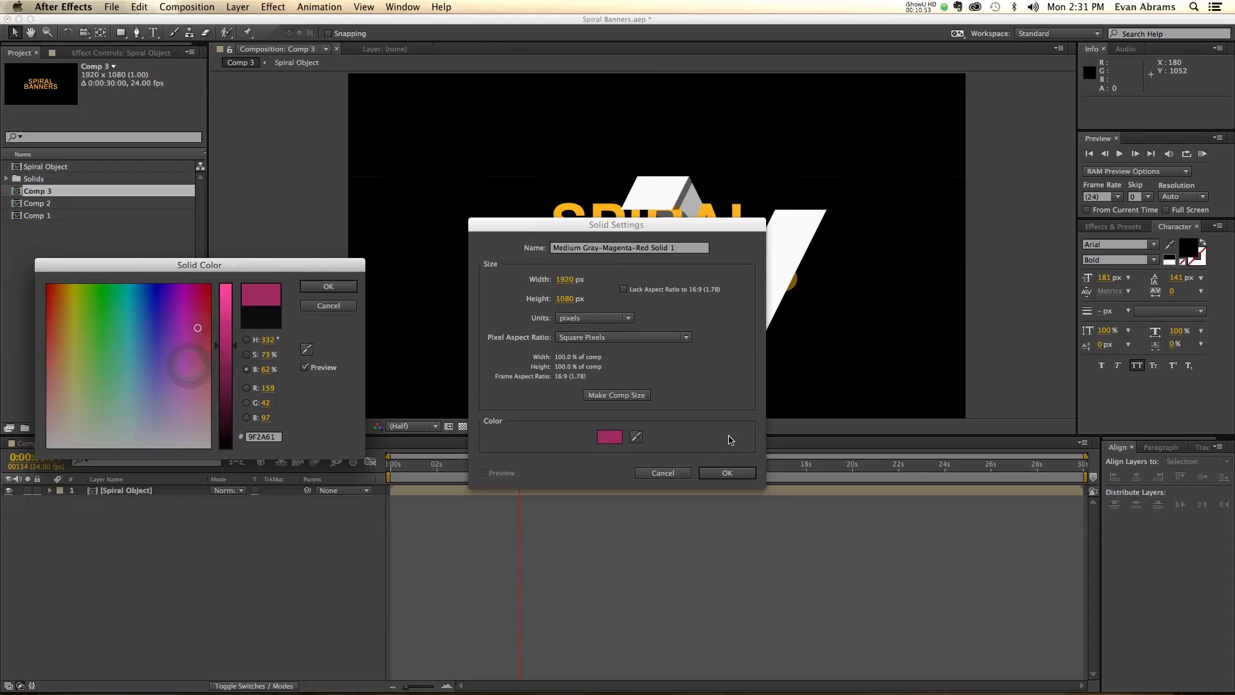
pyautogui.click(328, 286)
pyautogui.click(715, 472)
pyautogui.moveTo(157, 485); pyautogui.dragTo(160, 523)
# Preview the animation on the new magenta background around the 4-second mark
pyautogui.click(298, 542)
pyautogui.press('KP_0')
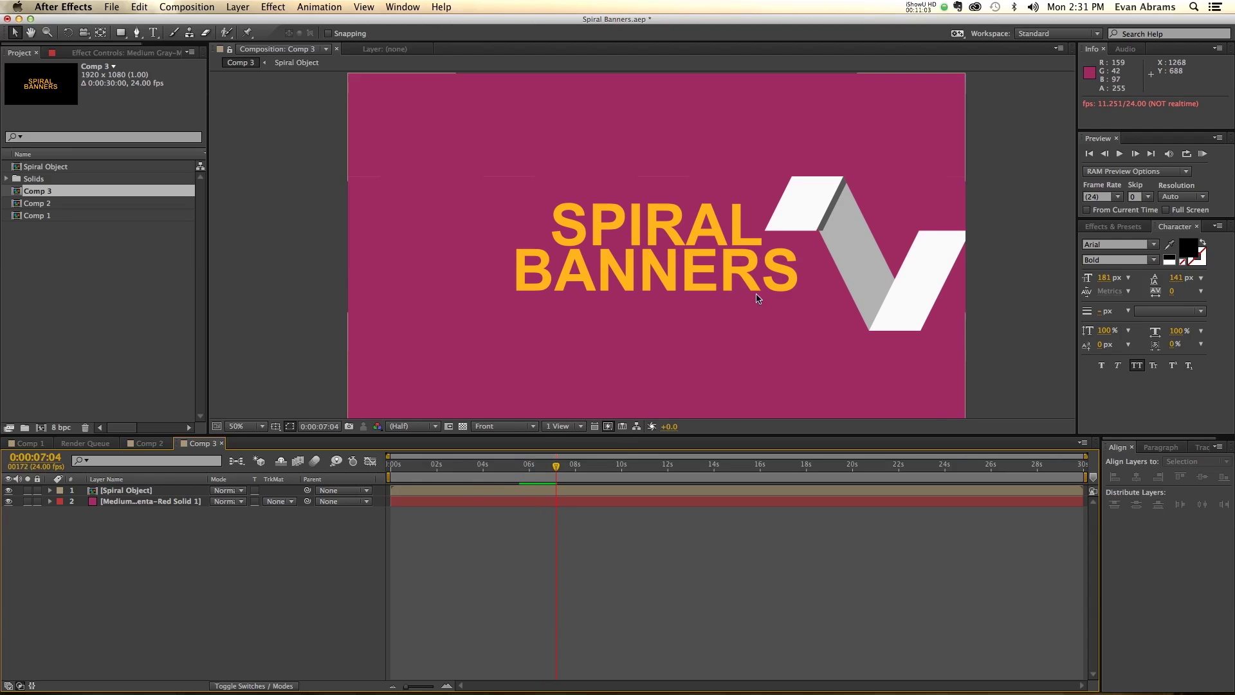
pyautogui.click(518, 476)
pyautogui.moveTo(518, 476)
pyautogui.mouseDown()
pyautogui.moveTo(468, 477)
pyautogui.moveTo(501, 476)
pyautogui.mouseUp()
pyautogui.scroll(-4, 673, 256)
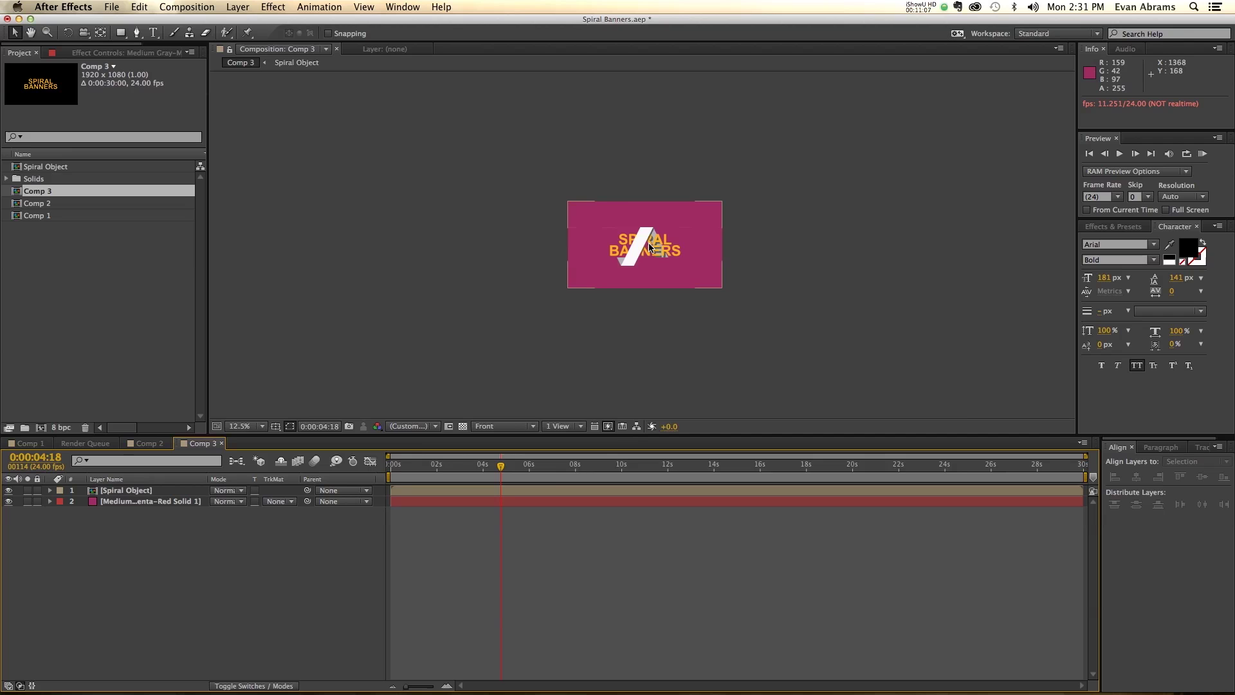
pyautogui.scroll(4, 674, 256)
pyautogui.scroll(-2, 714, 265)
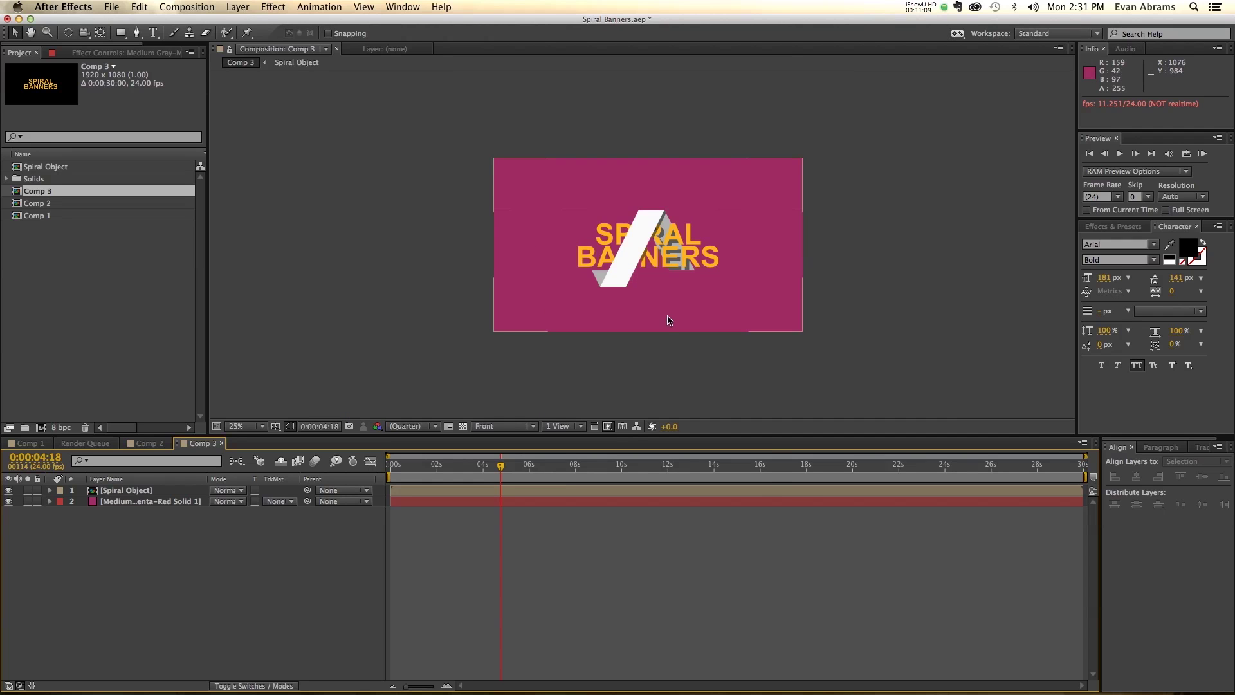
pyautogui.press('space')
pyautogui.scroll(2, 725, 218)
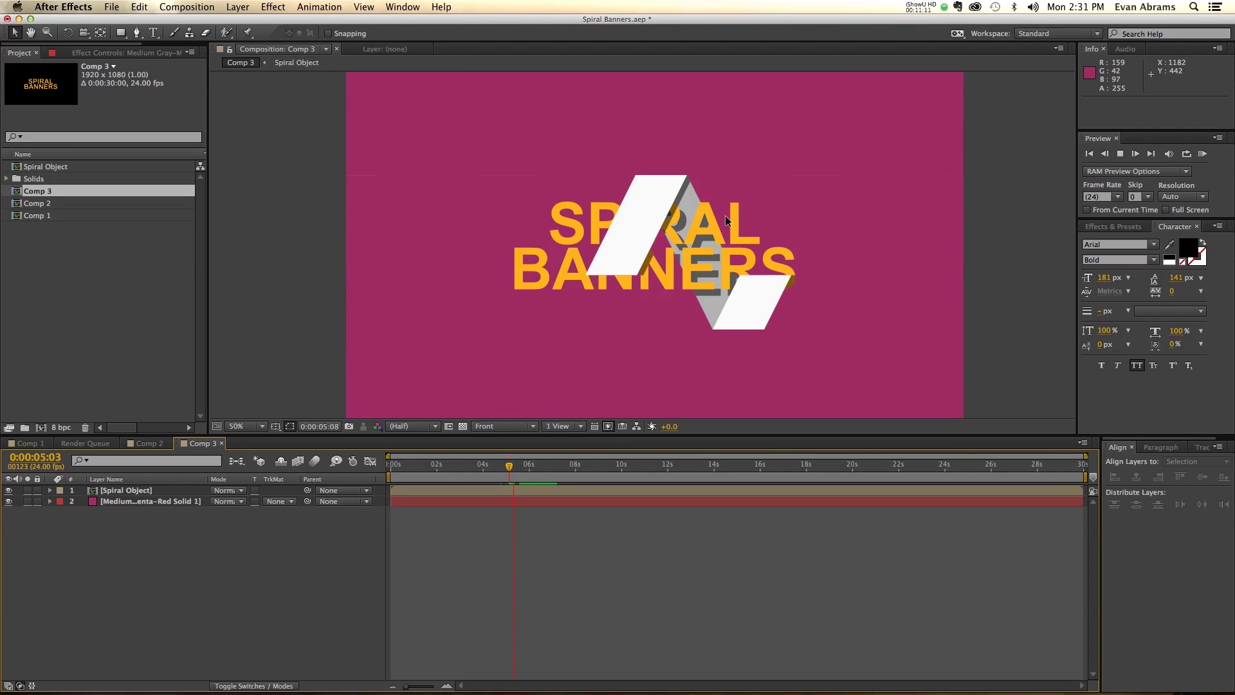
pyautogui.press('space')
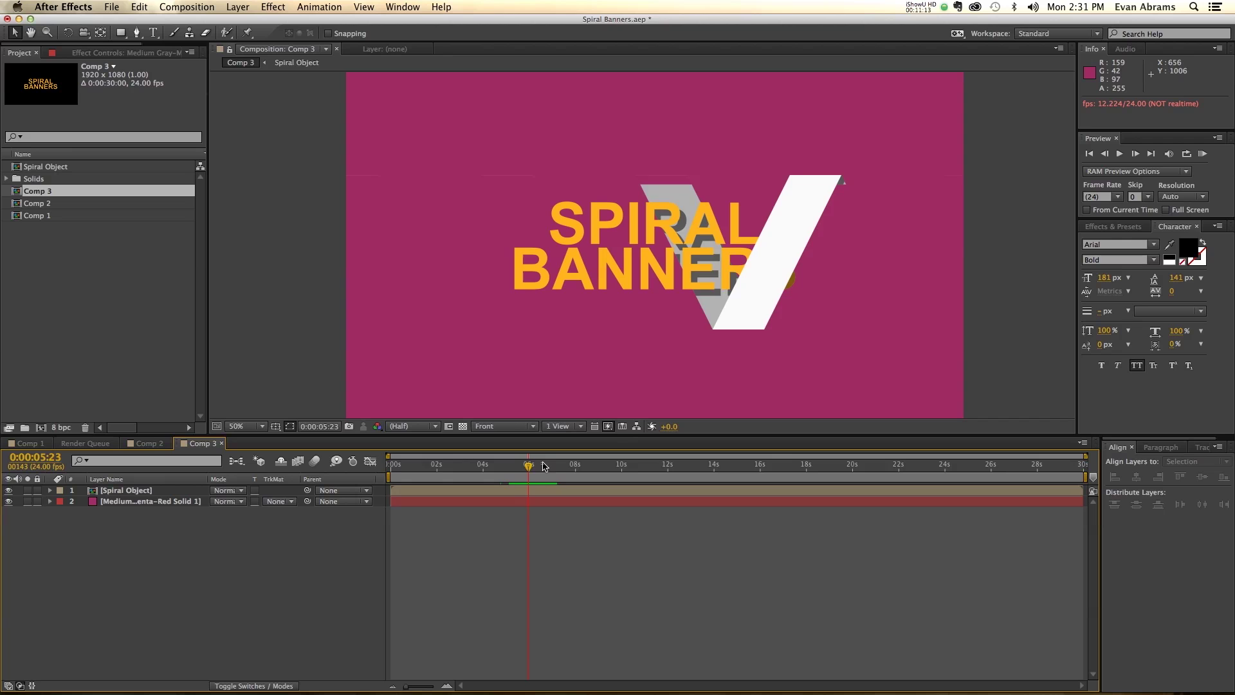
pyautogui.moveTo(544, 467); pyautogui.dragTo(451, 466)
pyautogui.scroll(2, 643, 206)
pyautogui.press('h')
pyautogui.moveTo(641, 208); pyautogui.dragTo(829, 295)
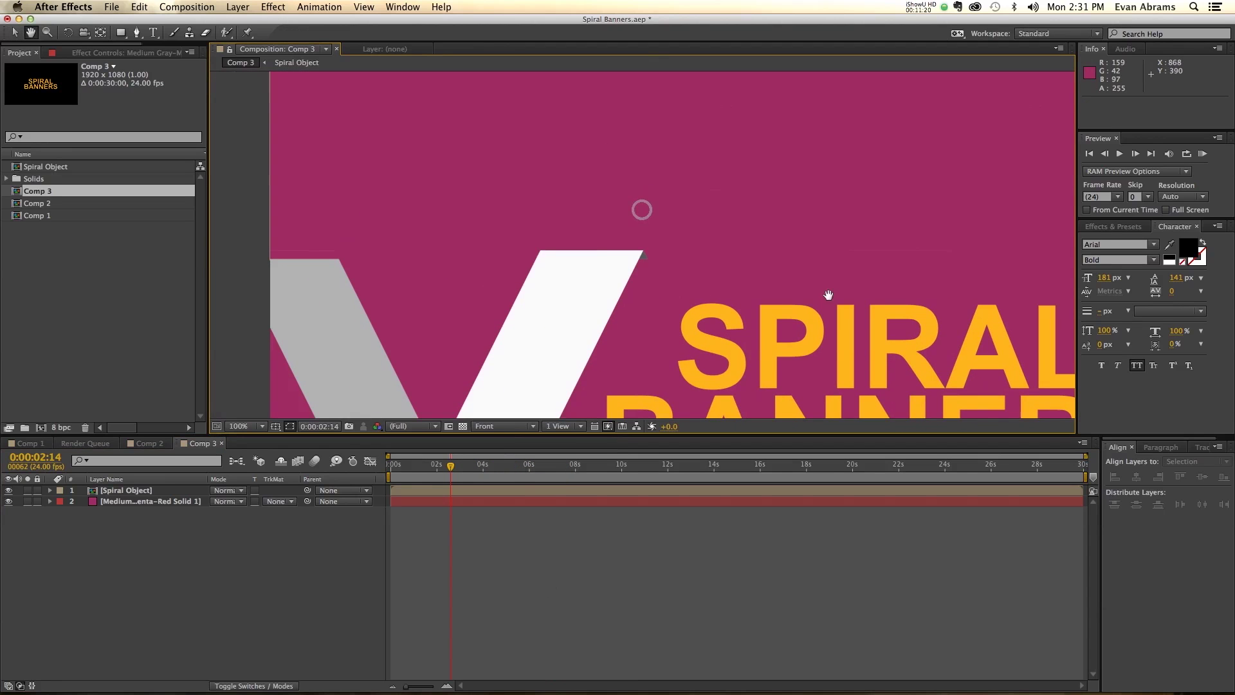
pyautogui.press('v')
pyautogui.click(506, 465)
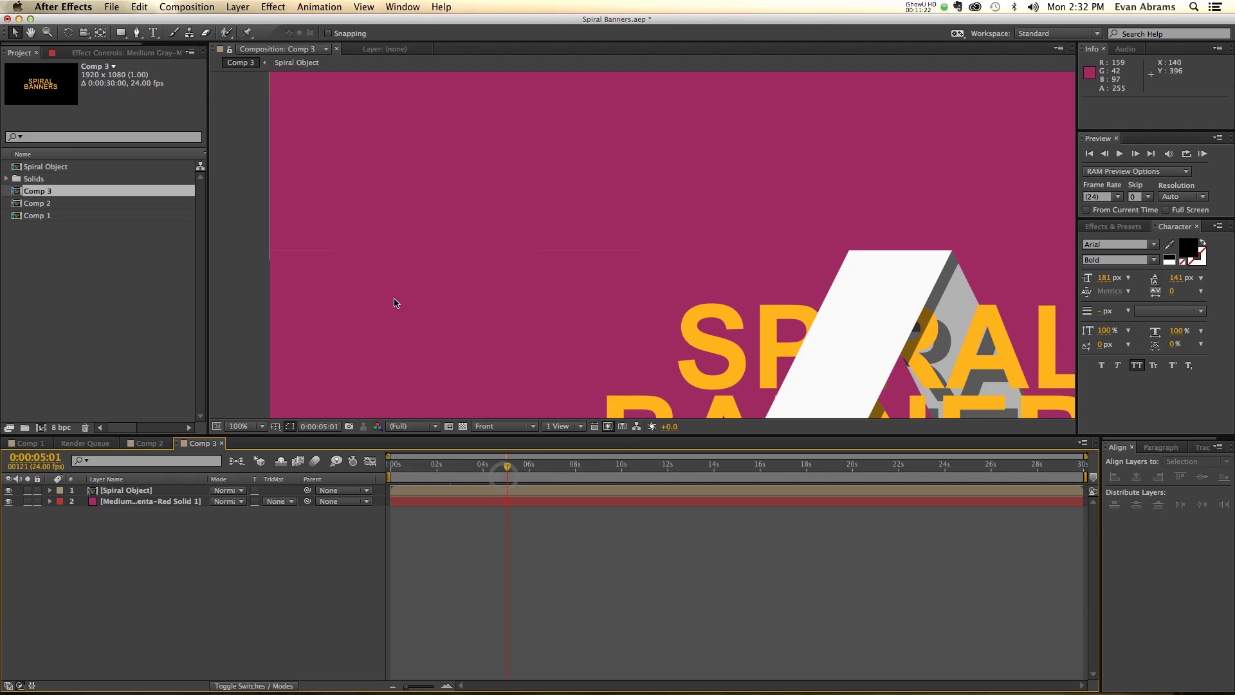
pyautogui.scroll(3, 579, 287)
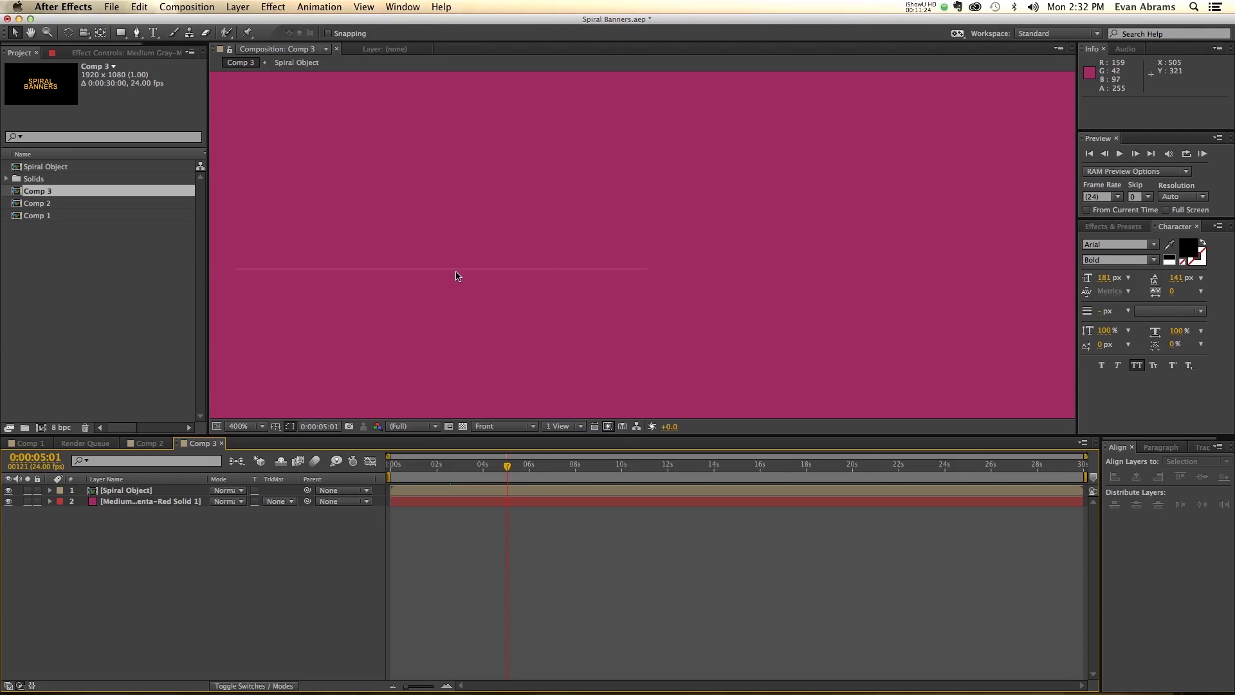
pyautogui.scroll(-3, 456, 276)
pyautogui.press('h')
pyautogui.scroll(-5, 708, 190)
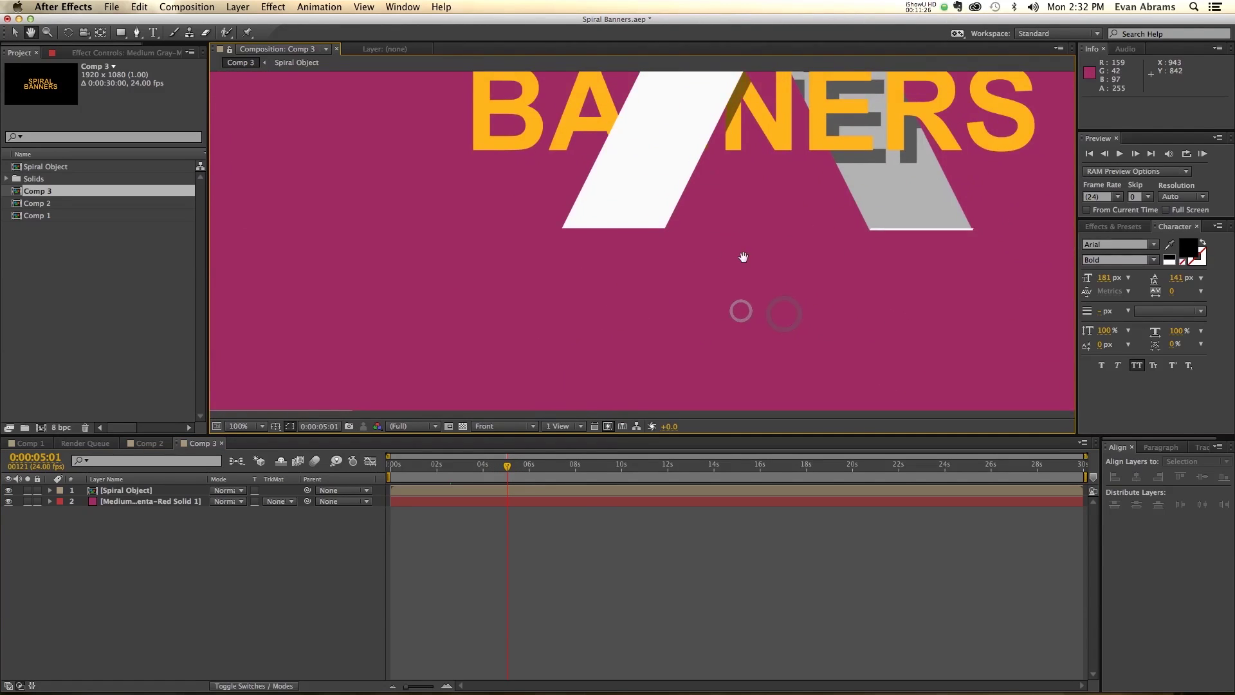
pyautogui.moveTo(743, 258); pyautogui.dragTo(471, 245)
pyautogui.scroll(2, 704, 191)
pyautogui.scroll(-6, 703, 192)
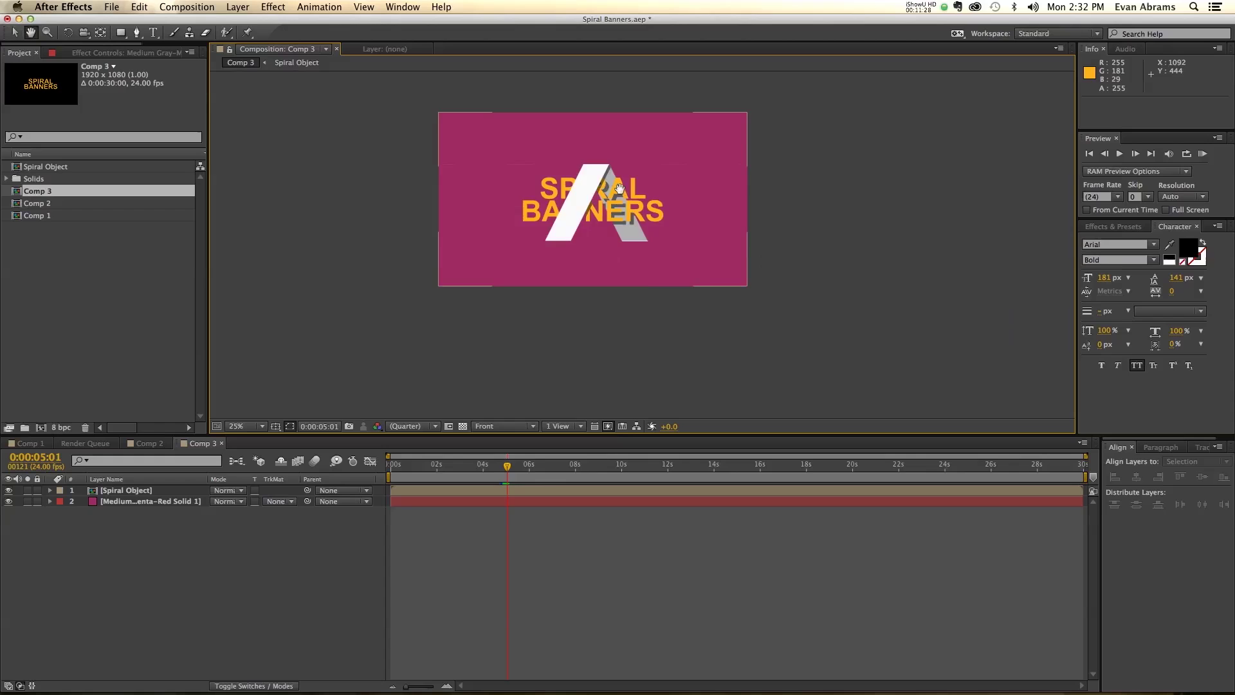
pyautogui.press('v')
pyautogui.scroll(4, 619, 188)
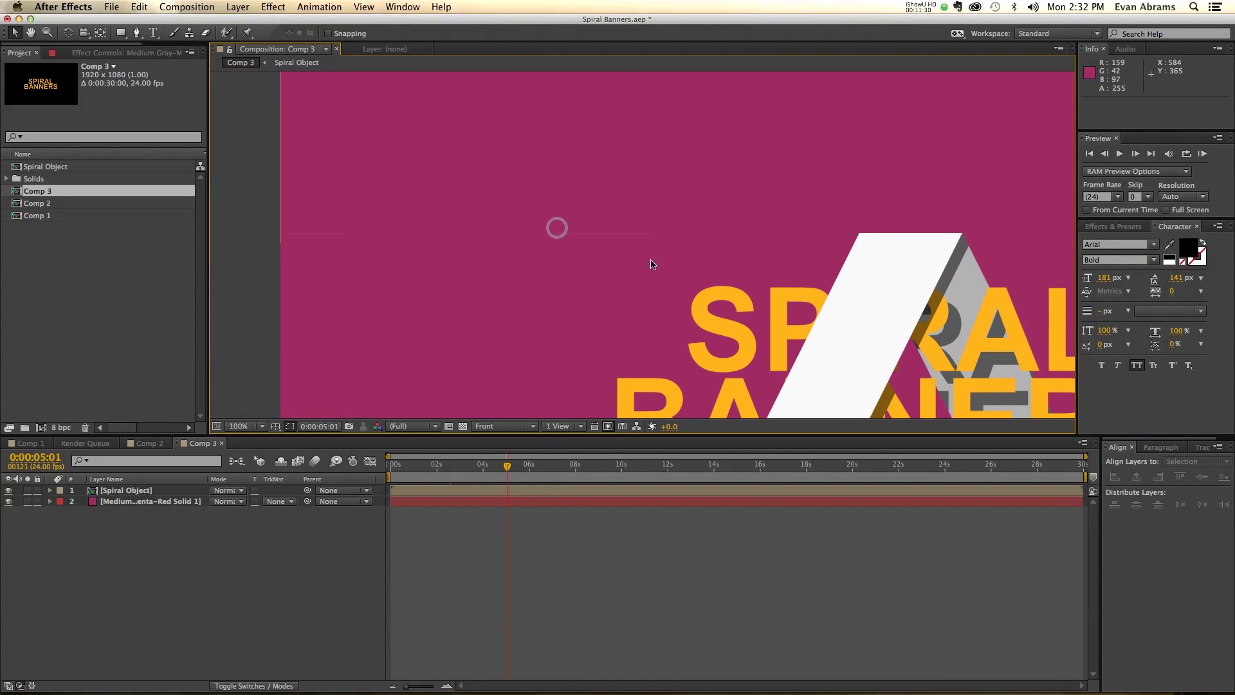
pyautogui.scroll(2, 579, 243)
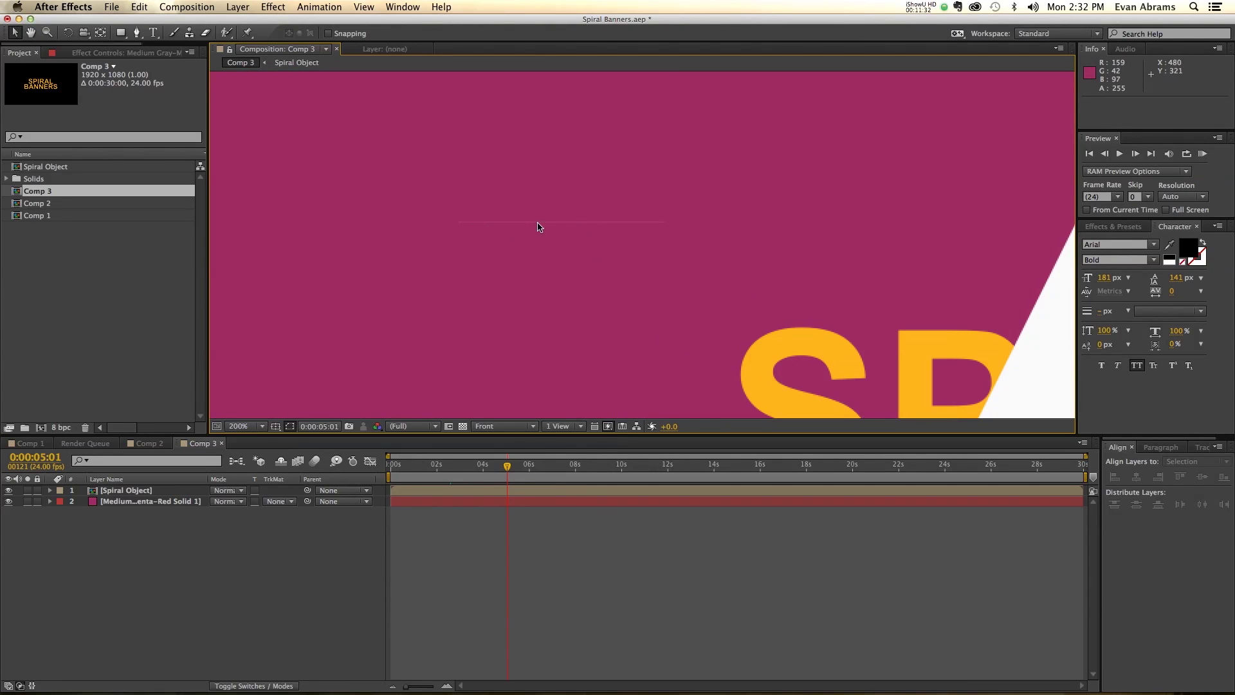
pyautogui.scroll(-4, 677, 218)
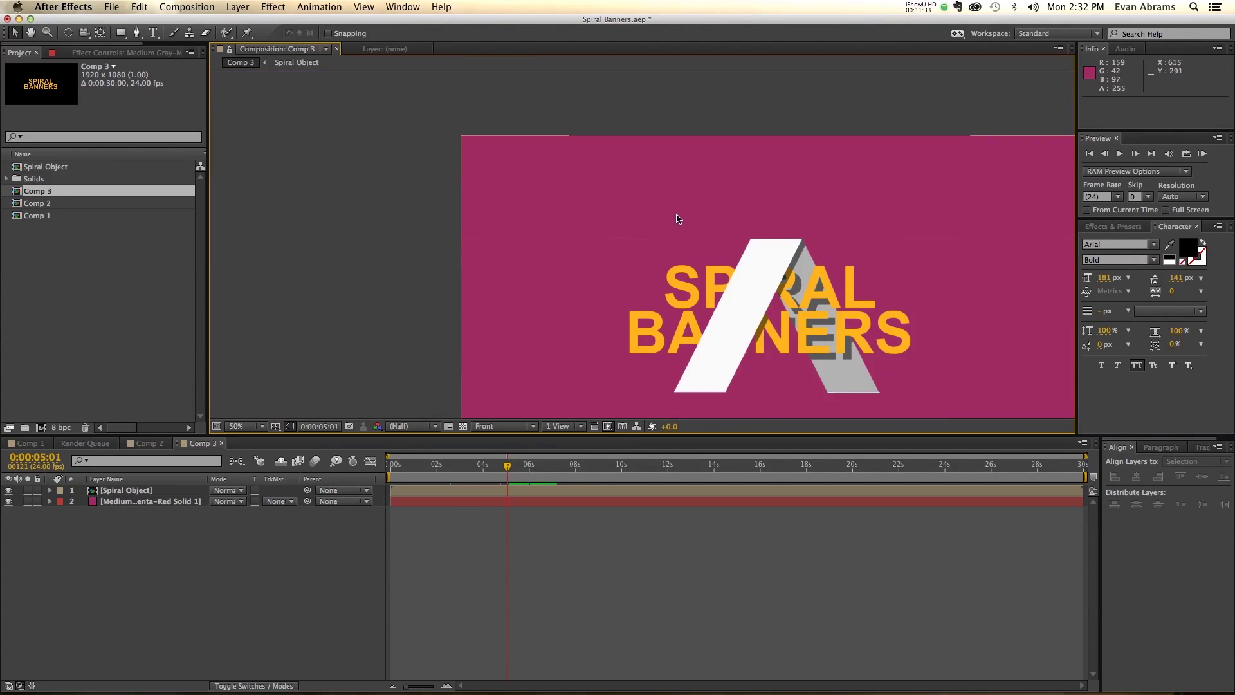
# Add Mask 1 to Spiral Object and lower its top edge to hide the line
pyautogui.click(486, 493)
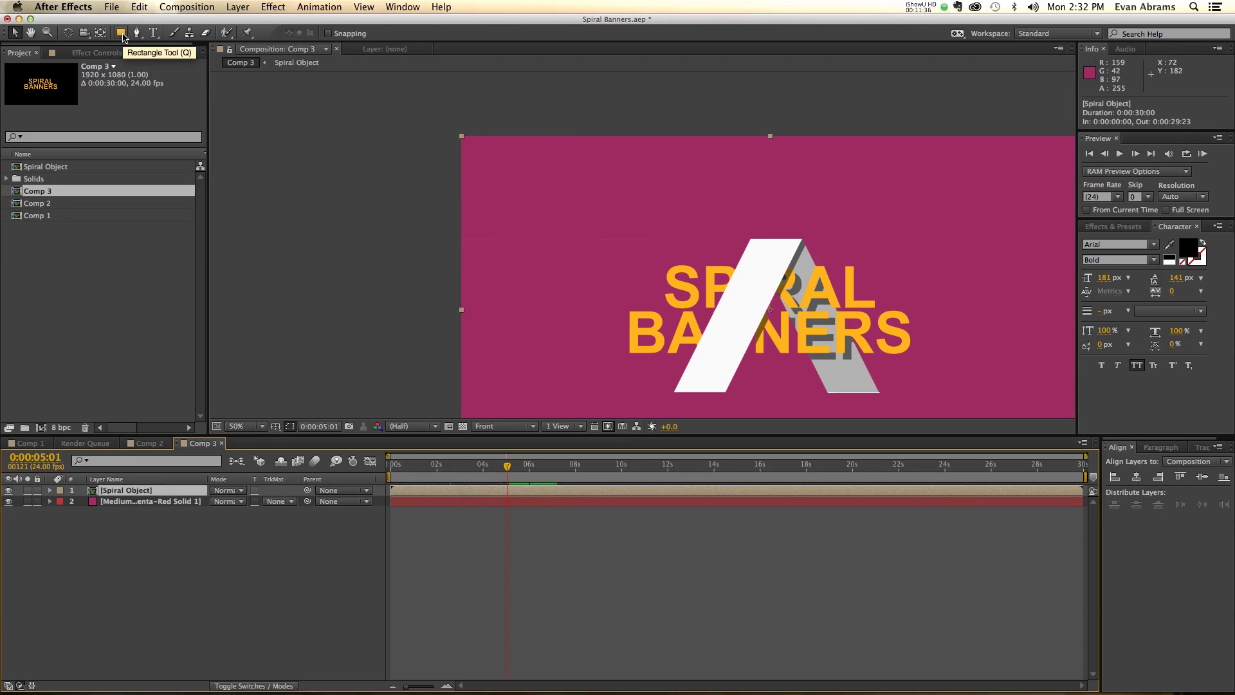
pyautogui.doubleClick(121, 34)
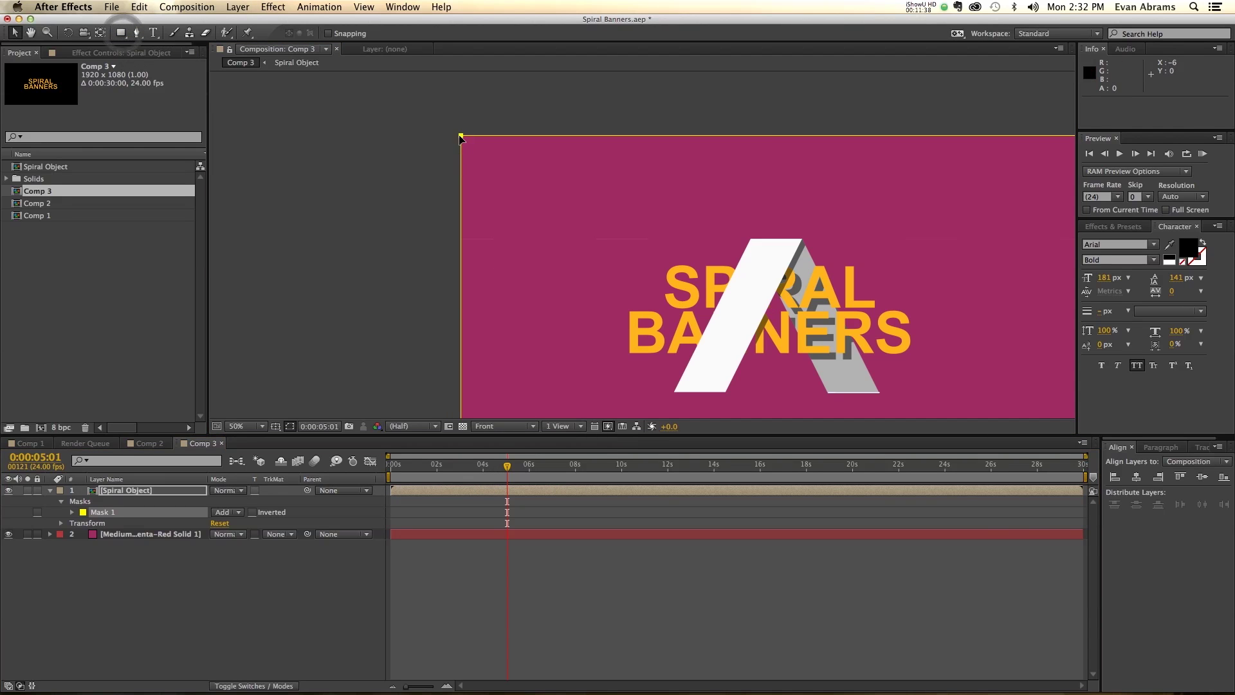
pyautogui.doubleClick(767, 135)
pyautogui.moveTo(769, 135); pyautogui.dragTo(309, 239)
pyautogui.press('.')
pyautogui.press('.')
pyautogui.press('.')
pyautogui.press('.')
pyautogui.press('.')
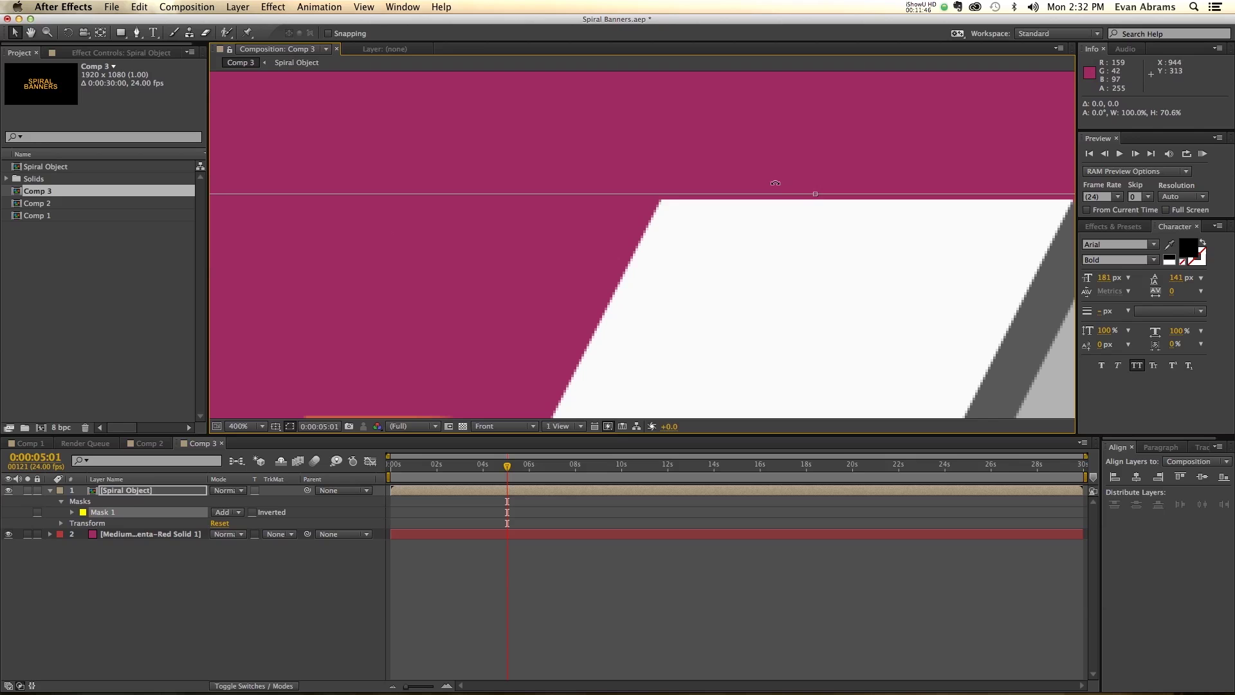
pyautogui.moveTo(816, 195); pyautogui.dragTo(815, 200)
# Inspect Mask 1's path and top edge at different zoom levels around the banner text
pyautogui.moveTo(558, 209); pyautogui.dragTo(1036, 199)
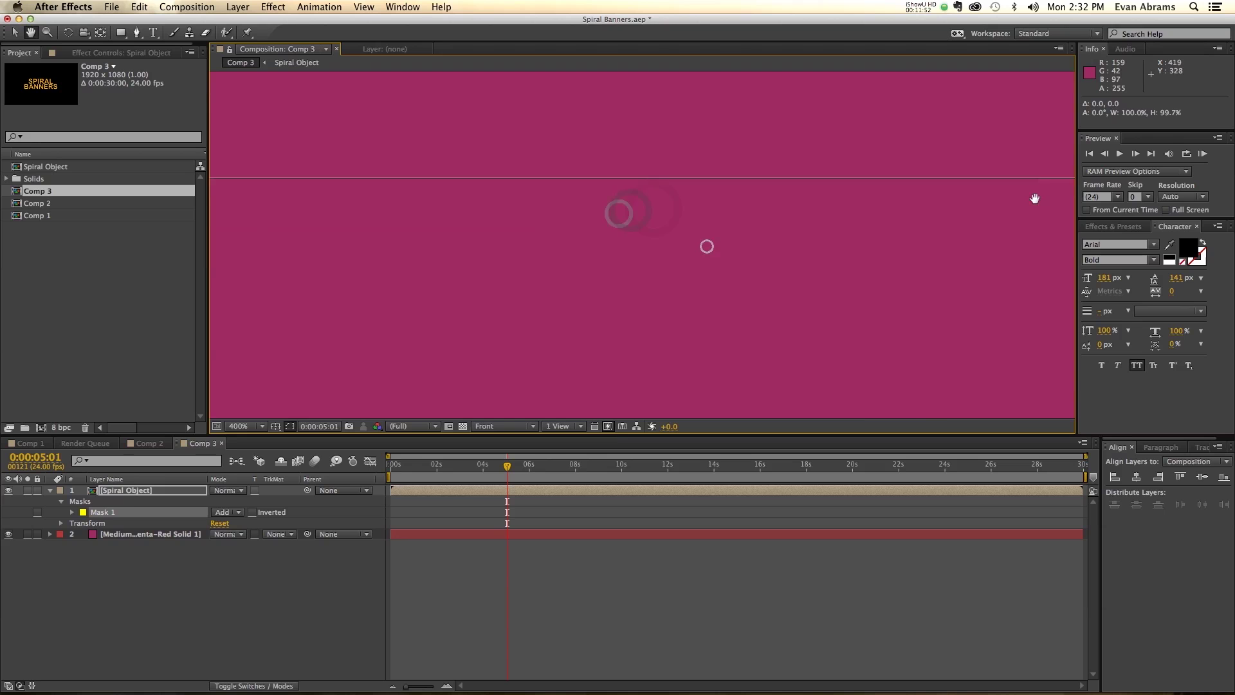
pyautogui.press('/')
pyautogui.press(',')
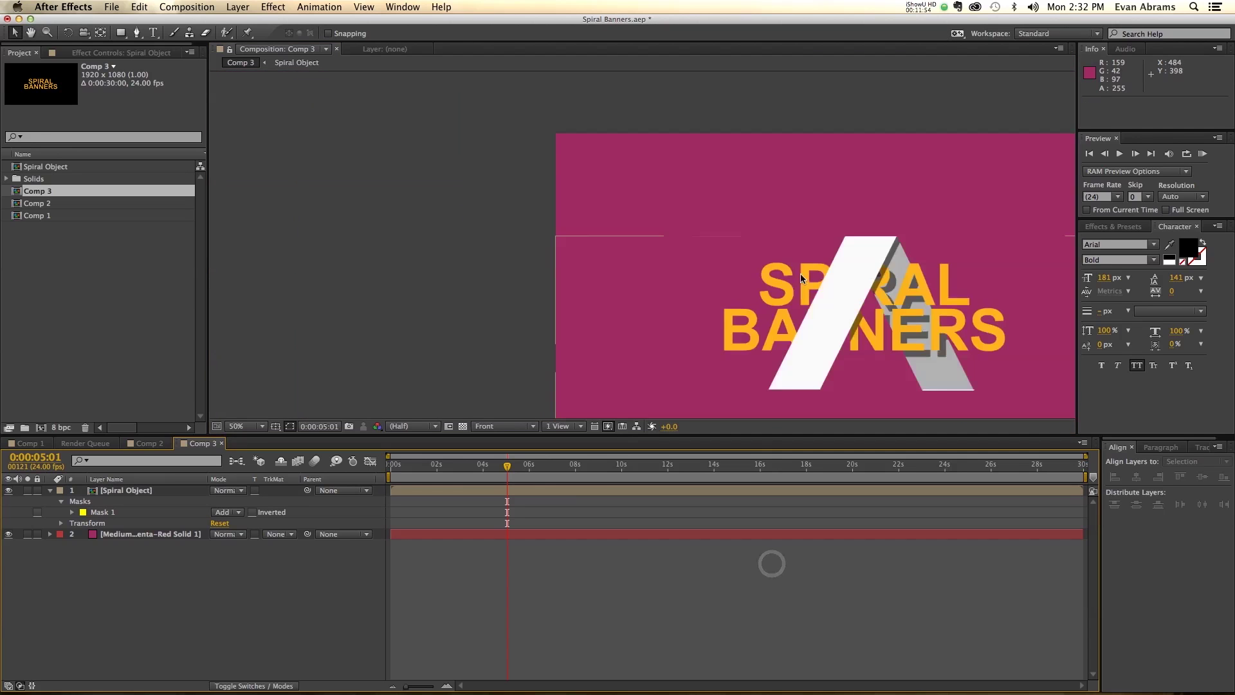
pyautogui.press('.')
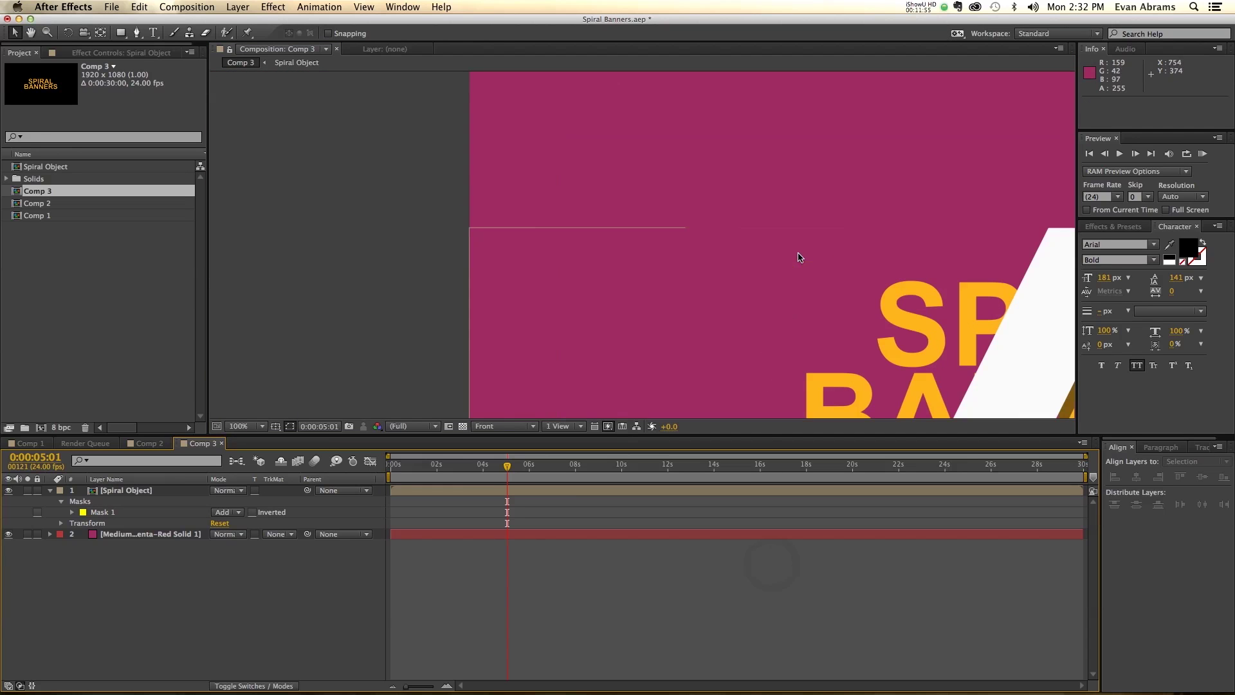
pyautogui.click(159, 515)
pyautogui.press(',')
pyautogui.press('.')
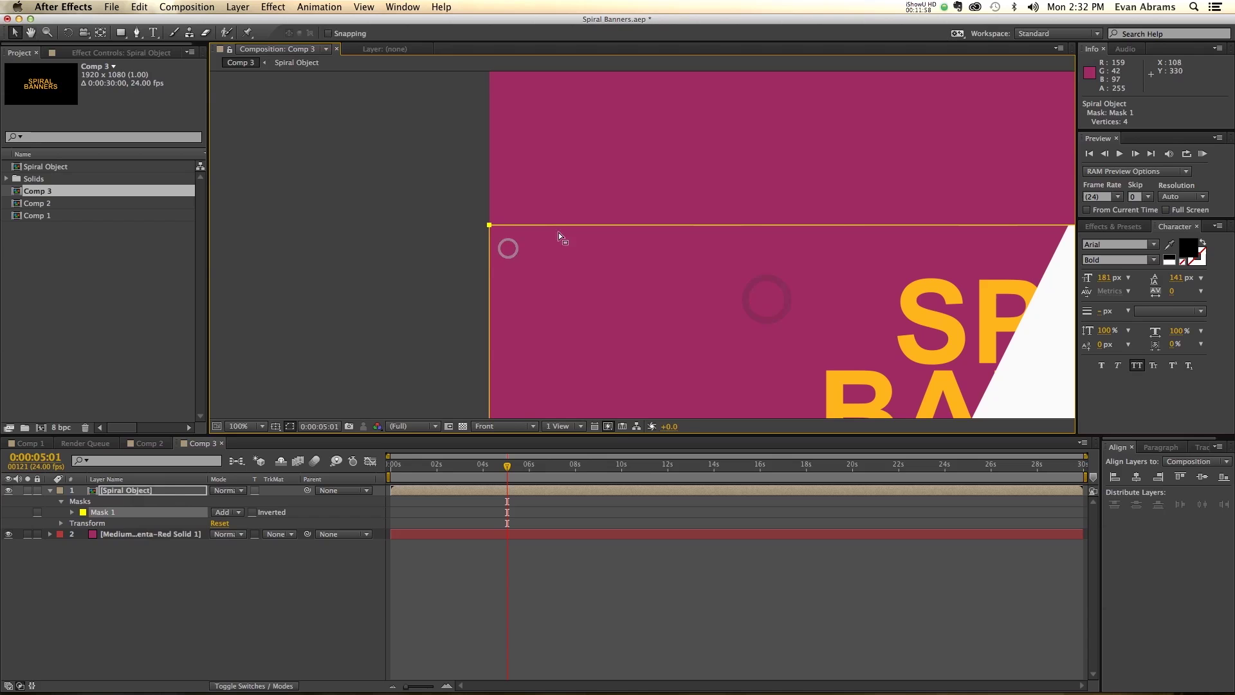
pyautogui.click(489, 227)
pyautogui.press('h')
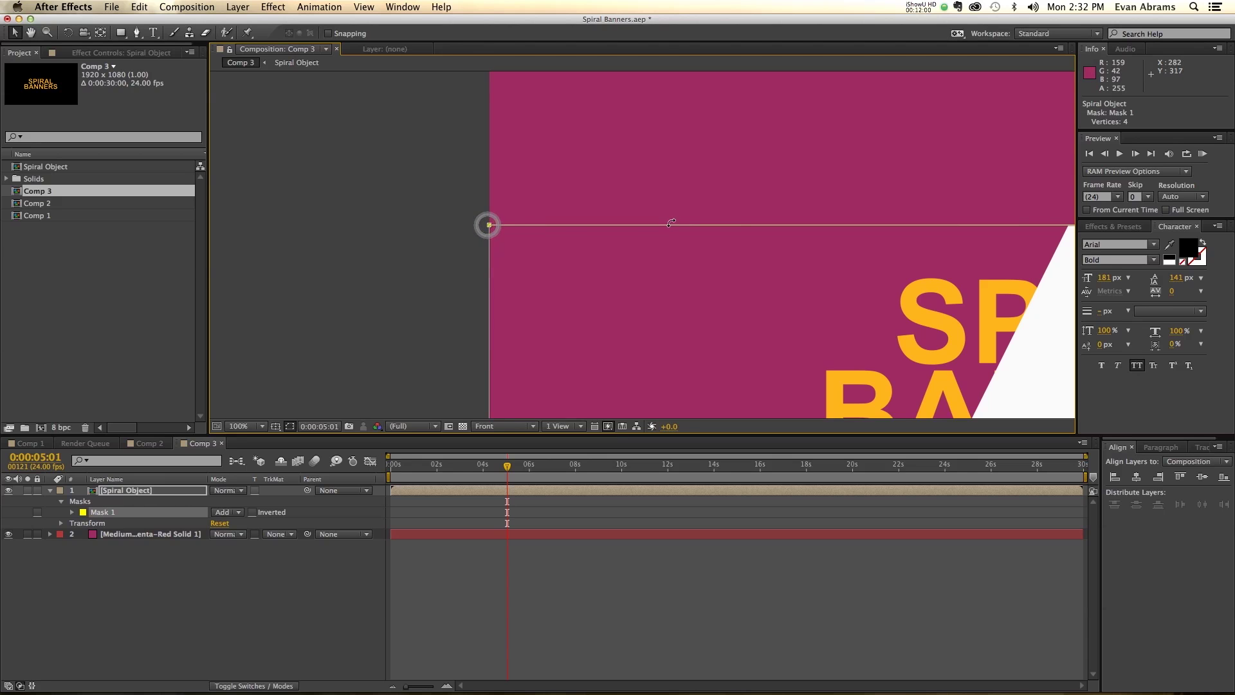
pyautogui.moveTo(734, 224); pyautogui.dragTo(725, 256)
pyautogui.press('v')
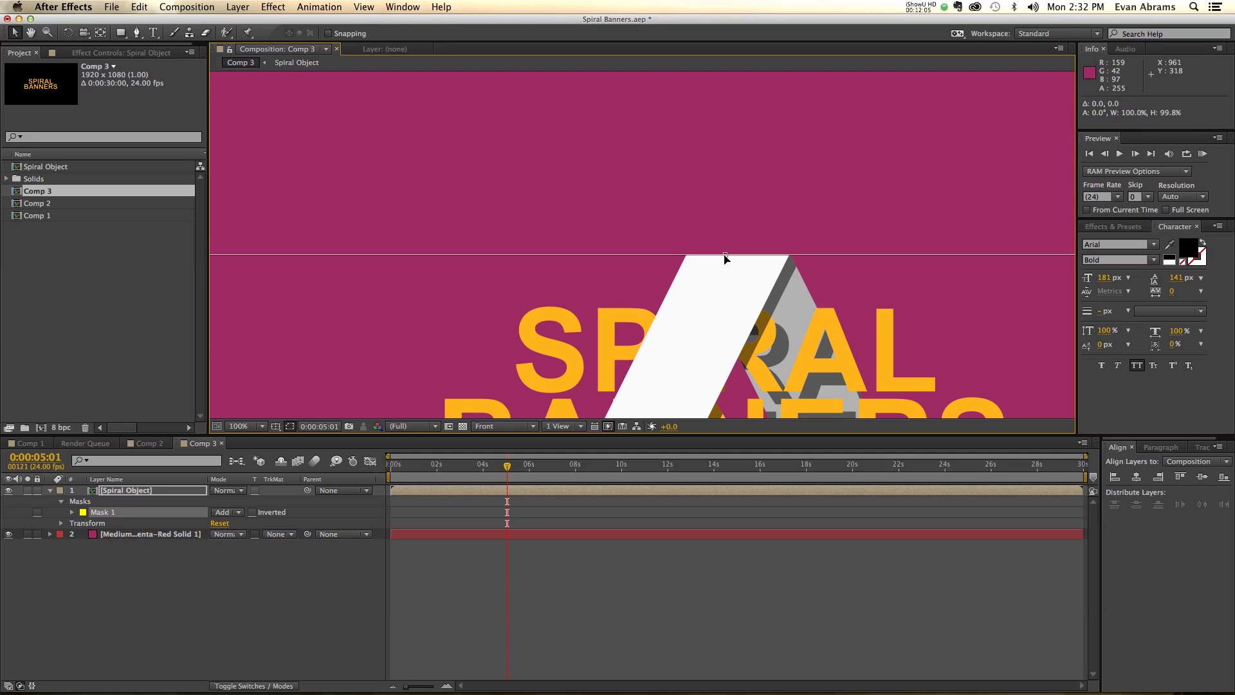
pyautogui.click(518, 560)
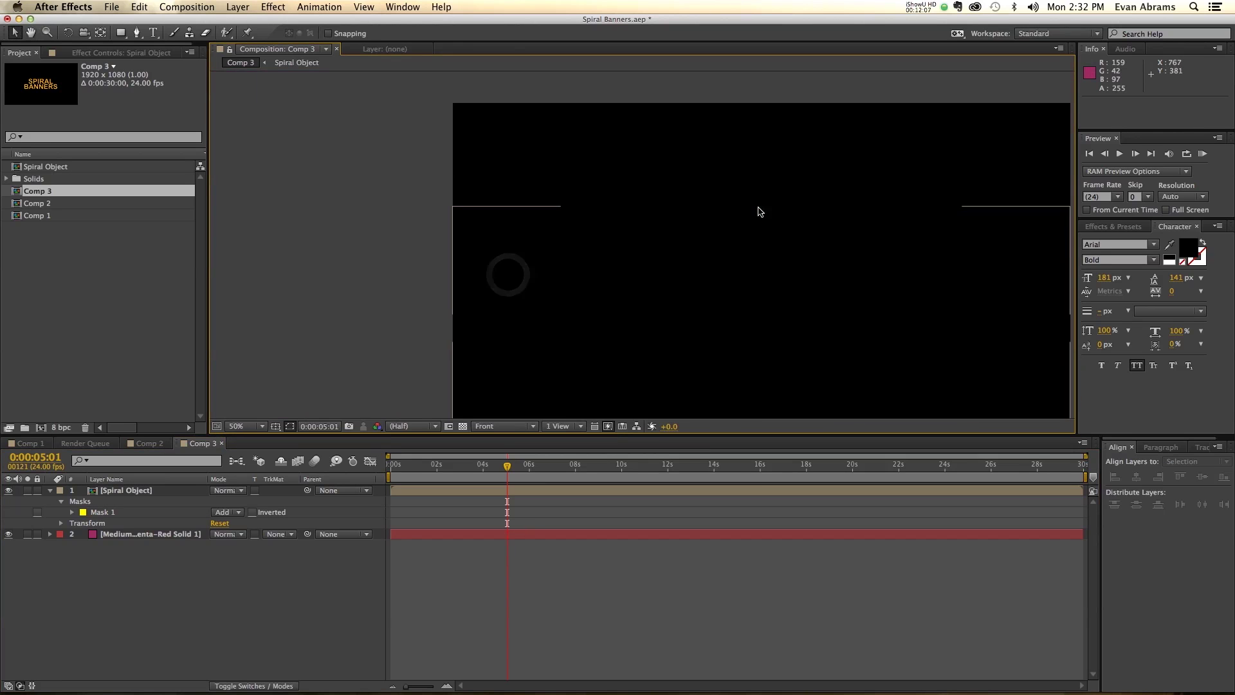
# Preview the ribbon animation, ending at 0:00:10:01 where the ribbon leaves the frame
pyautogui.moveTo(543, 479); pyautogui.dragTo(448, 489)
pyautogui.scroll(3, 580, 211)
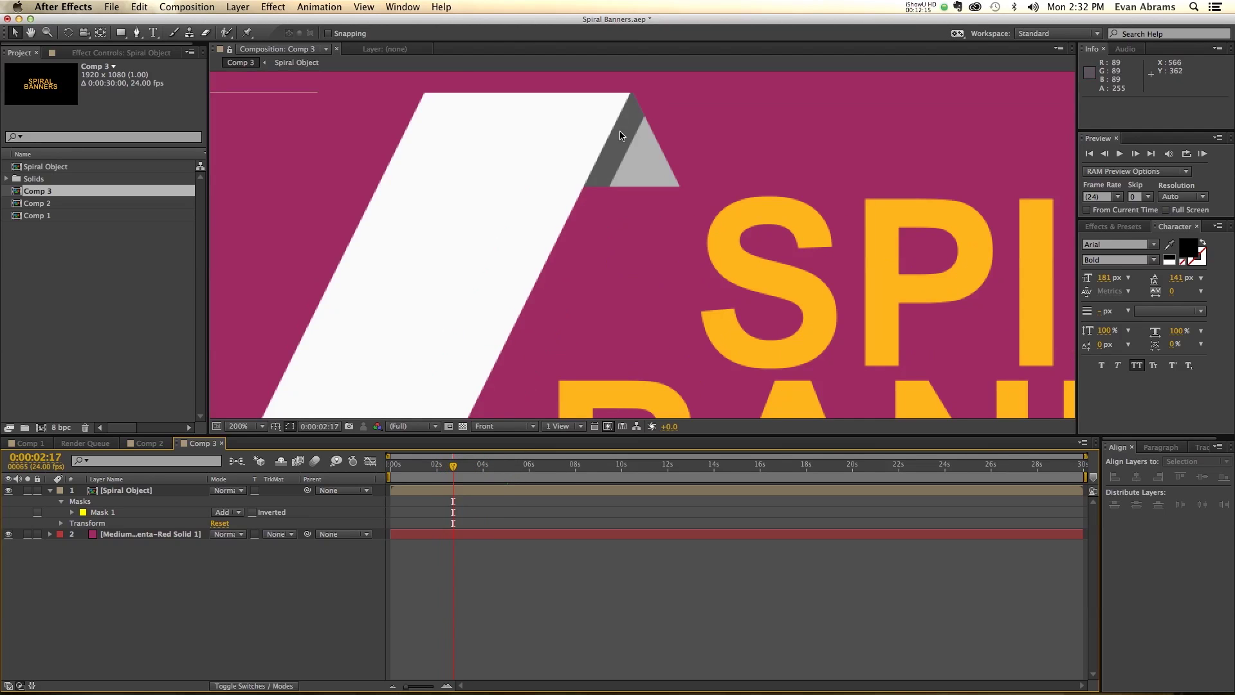
pyautogui.scroll(-4, 577, 96)
pyautogui.press('space')
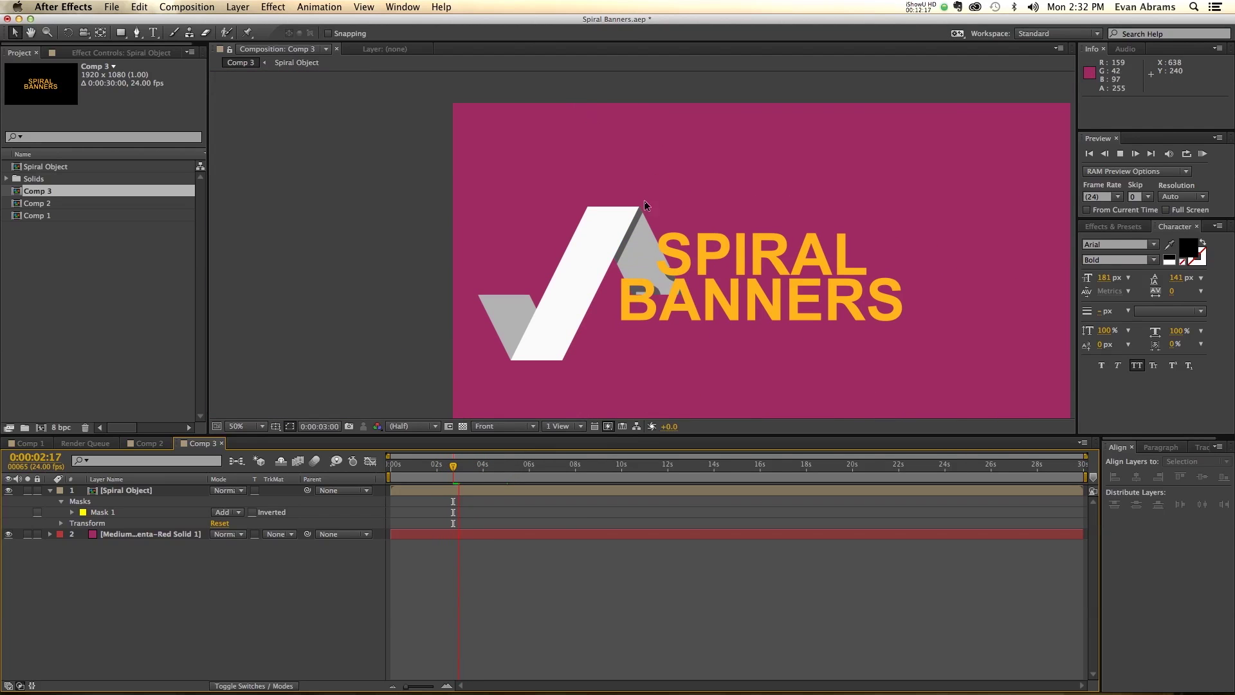
pyautogui.moveTo(956, 226); pyautogui.dragTo(799, 183)
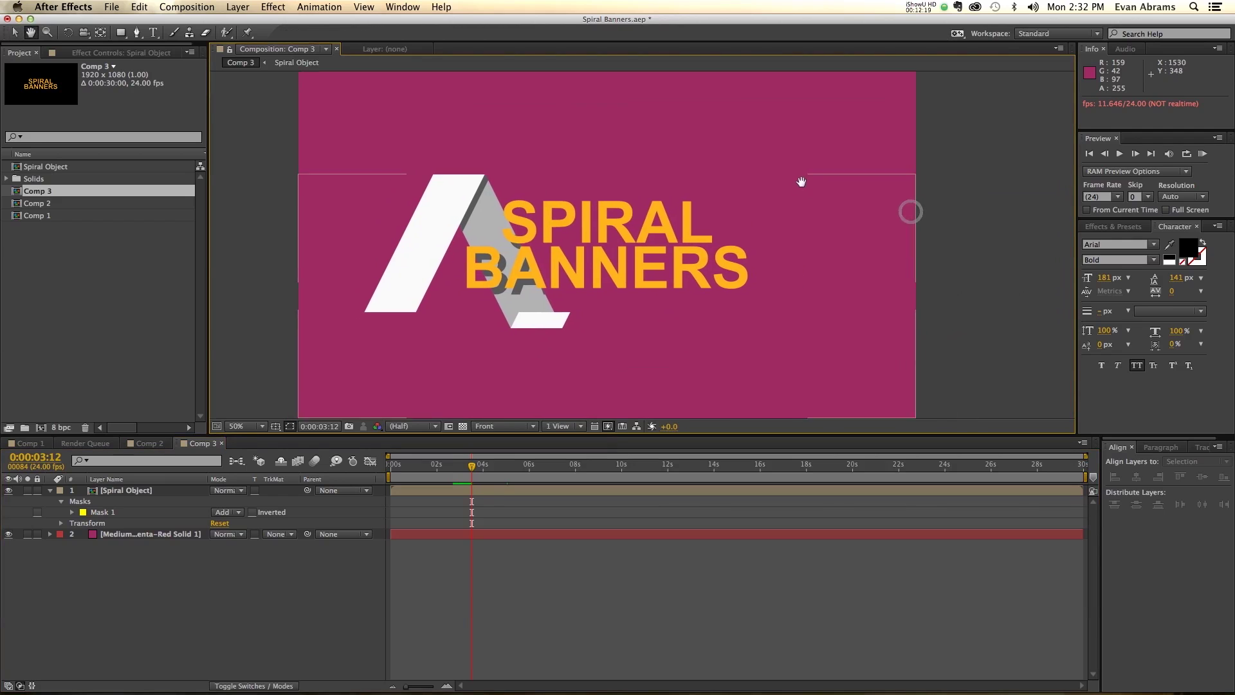
pyautogui.press('space')
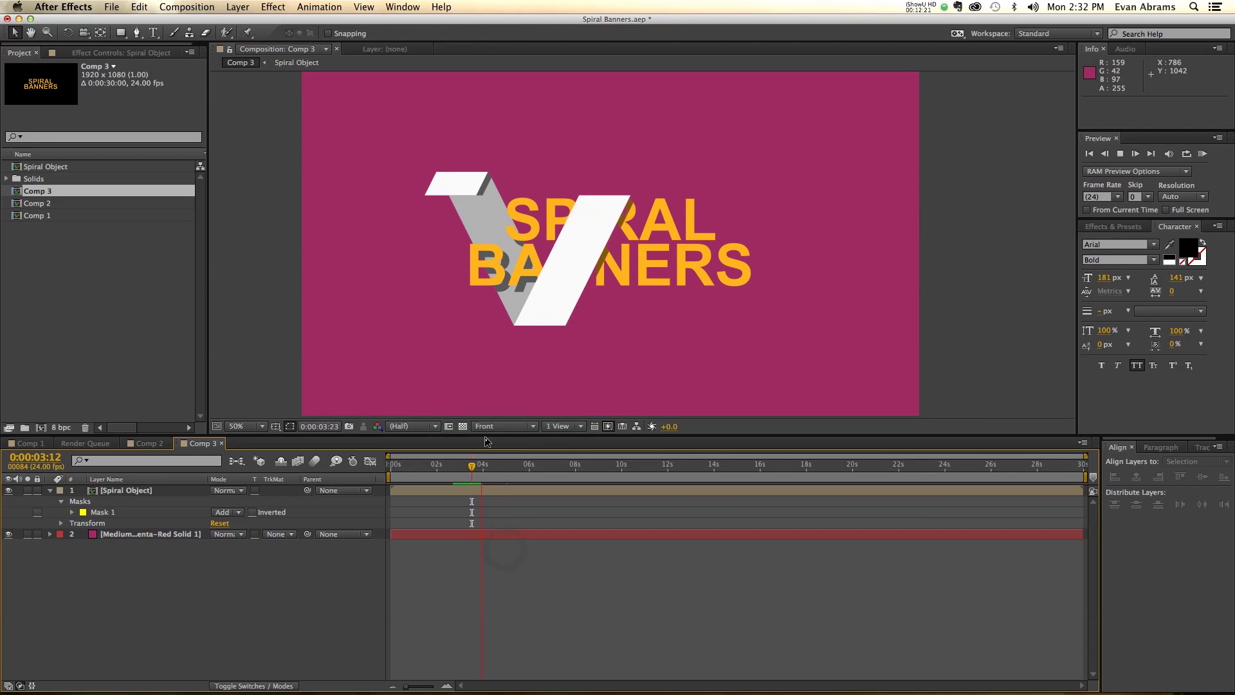
pyautogui.click(464, 489)
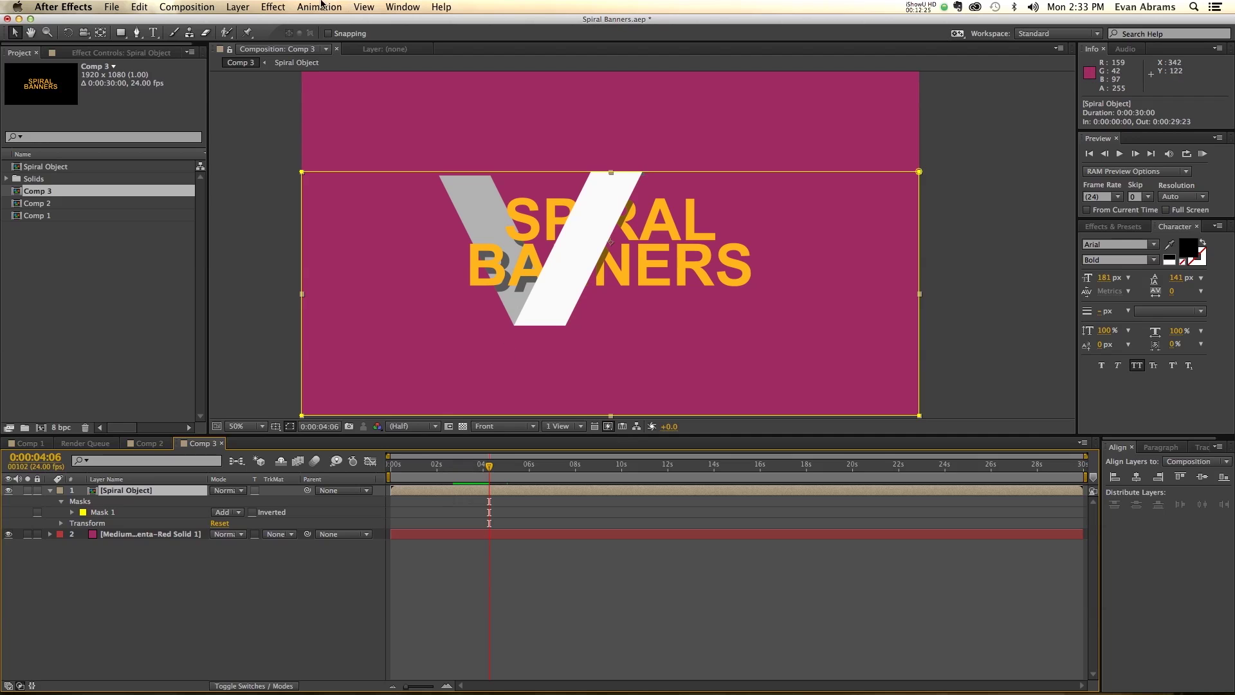
pyautogui.click(622, 474)
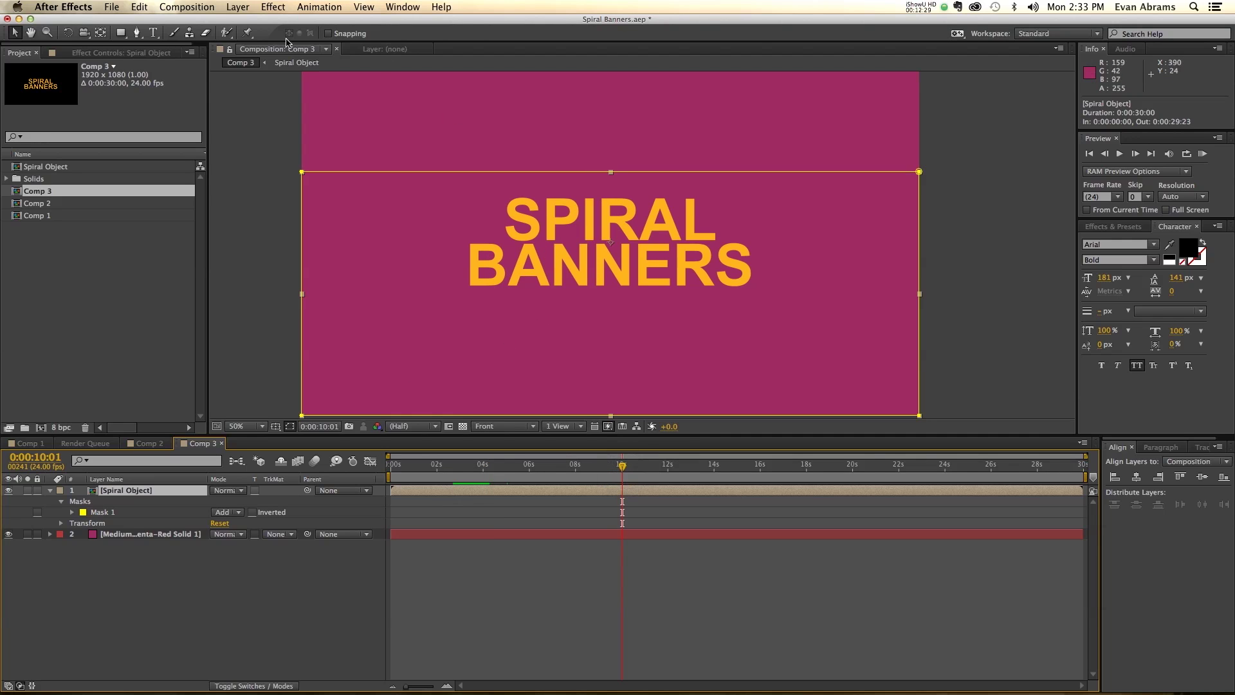
# Enable Time Remapping on Spiral Object and add a Time Remap keyframe at 0:00:10:01
pyautogui.click(238, 6)
pyautogui.moveTo(379, 160)
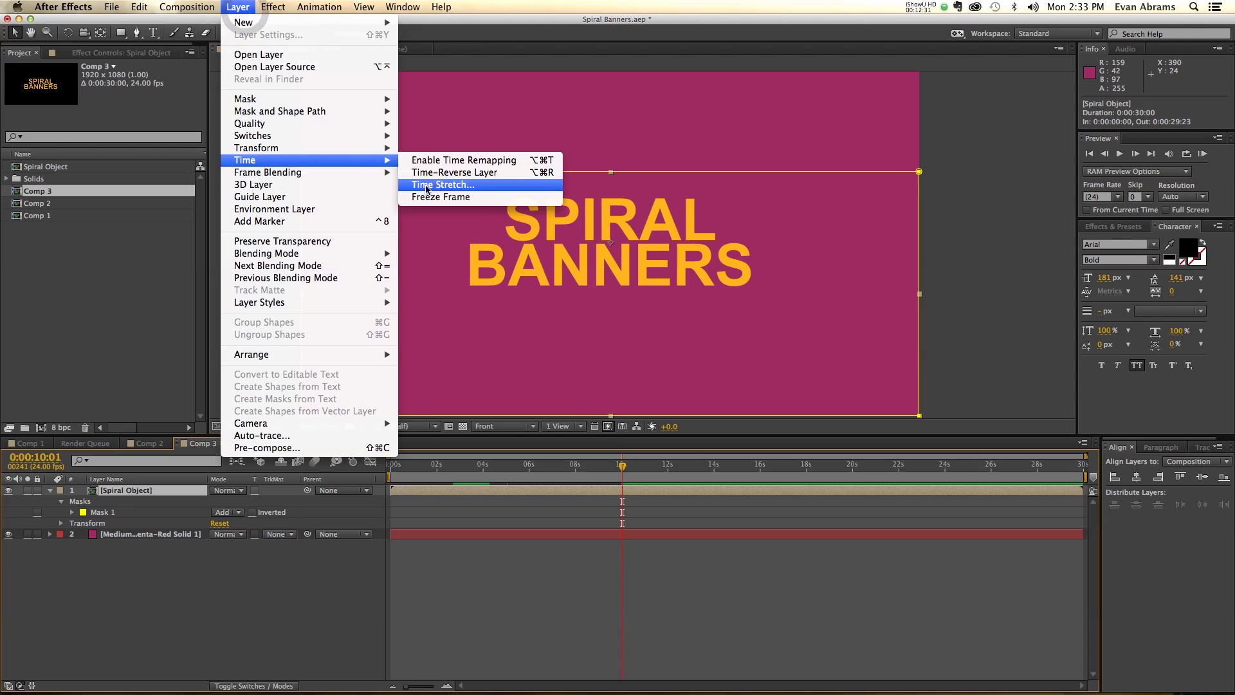
pyautogui.click(449, 162)
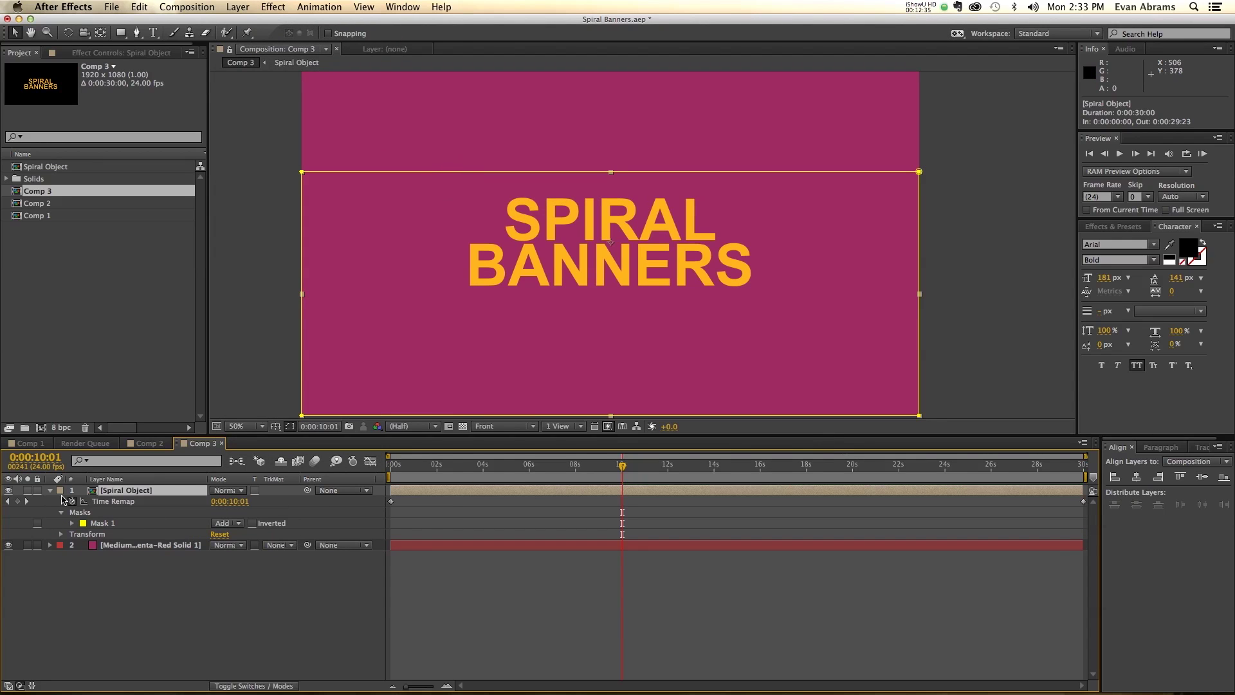
pyautogui.click(18, 501)
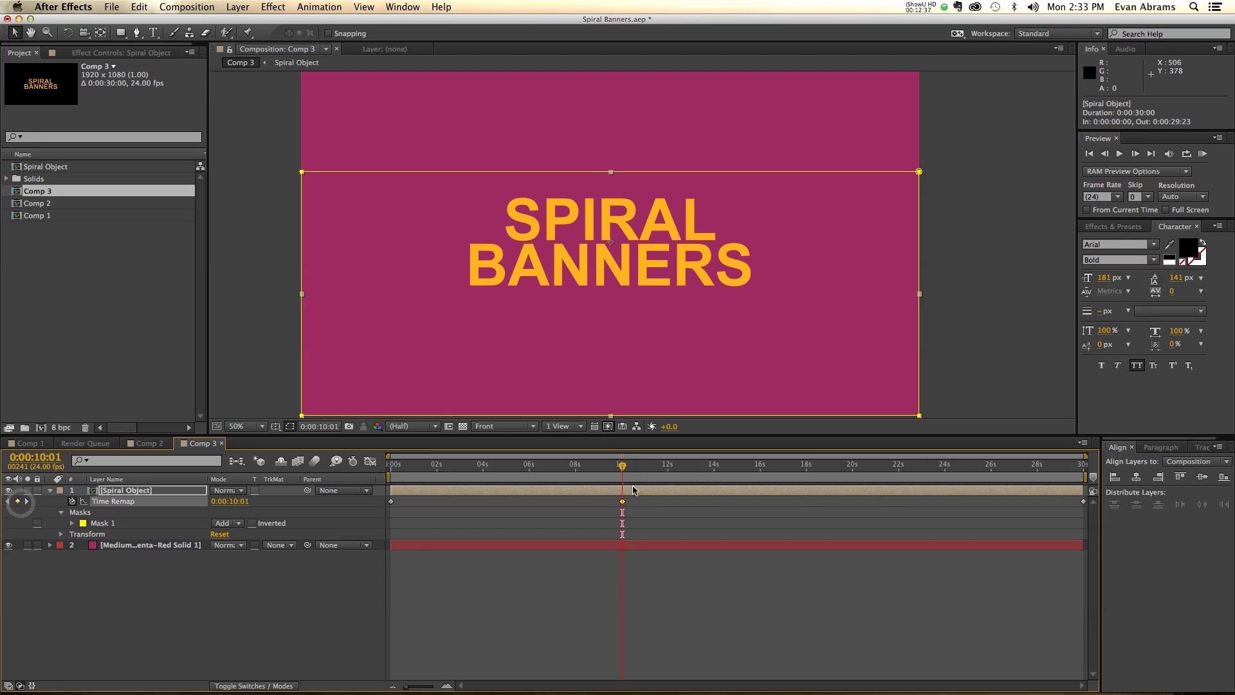
# Move the end Time Remap keyframe to 0:00:01:06 and preview the faster ribbon
pyautogui.doubleClick(481, 492)
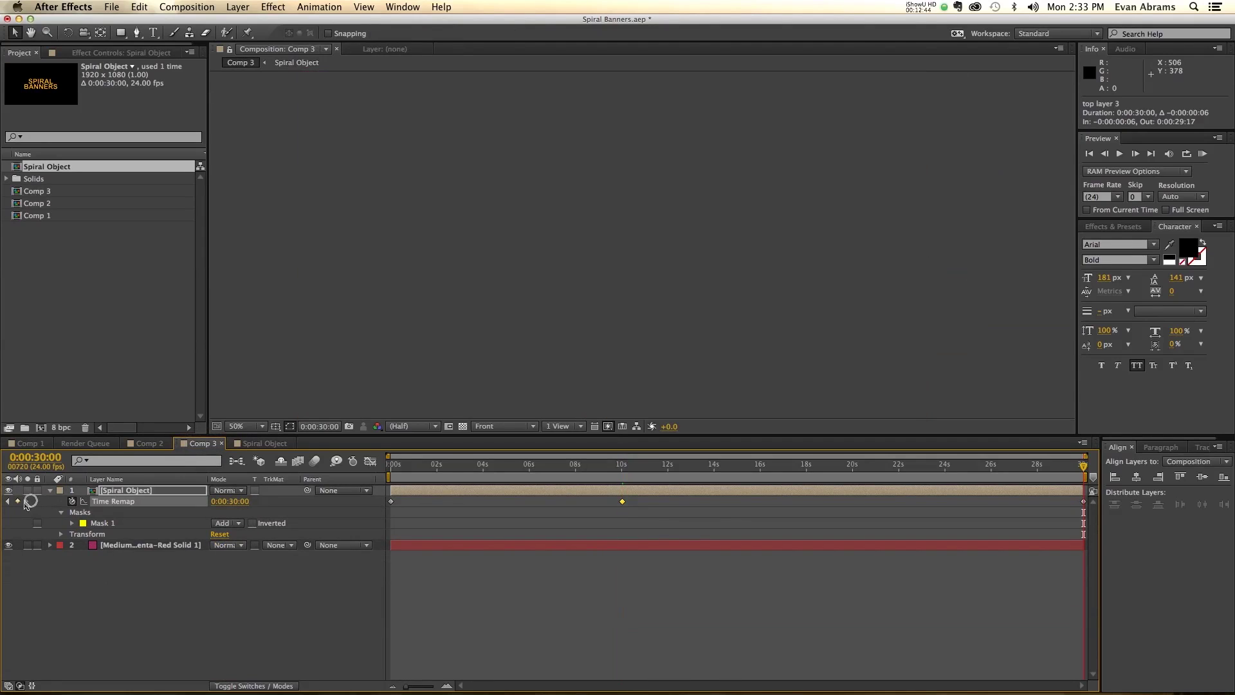
pyautogui.click(614, 480)
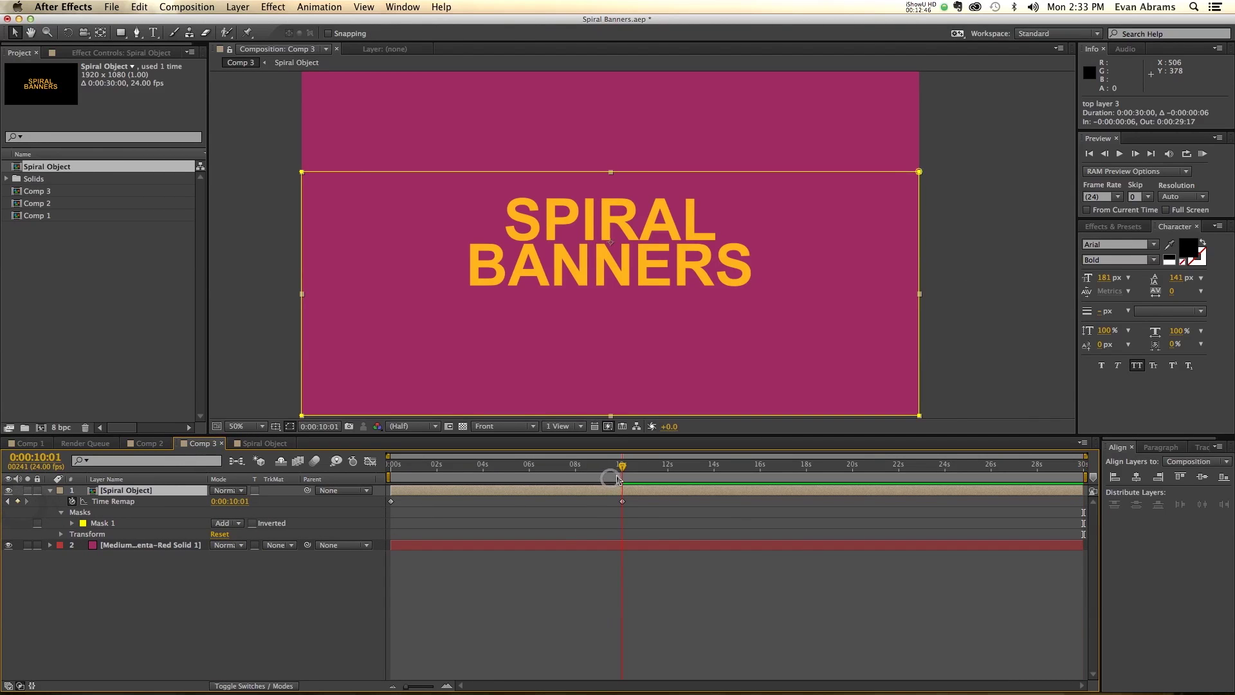
pyautogui.moveTo(614, 480); pyautogui.dragTo(317, 476)
pyautogui.click(420, 465)
pyautogui.moveTo(622, 501); pyautogui.dragTo(588, 501)
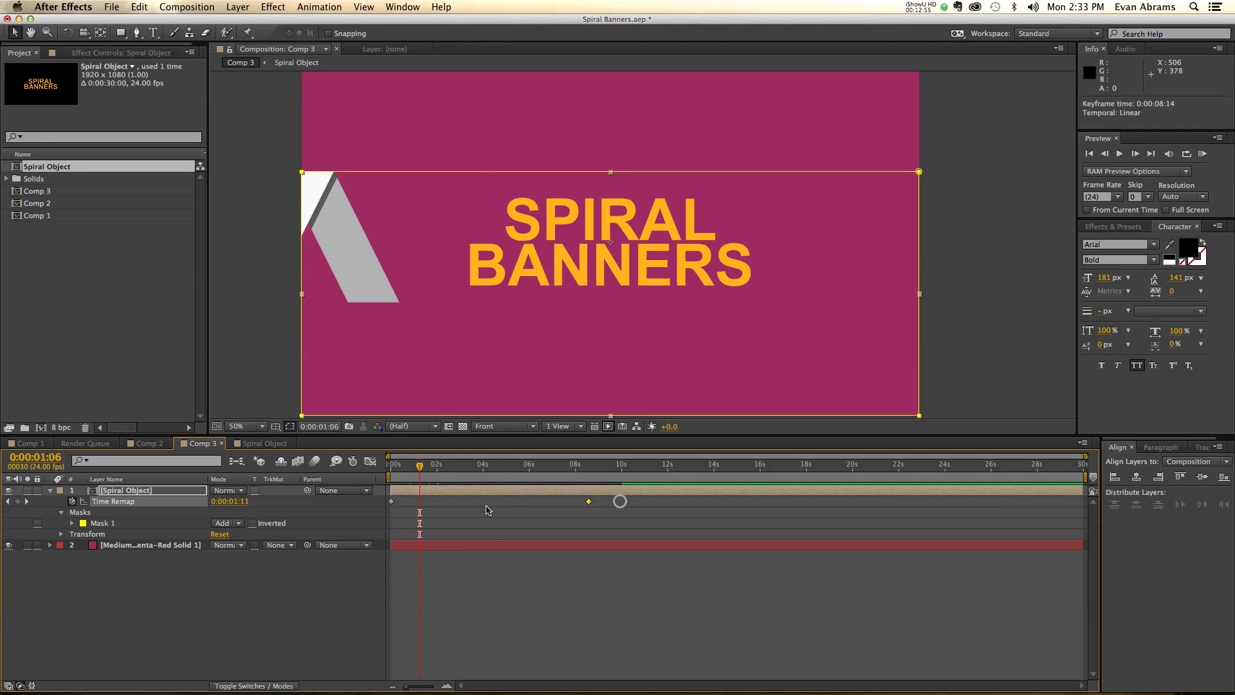
pyautogui.moveTo(487, 510); pyautogui.dragTo(420, 514)
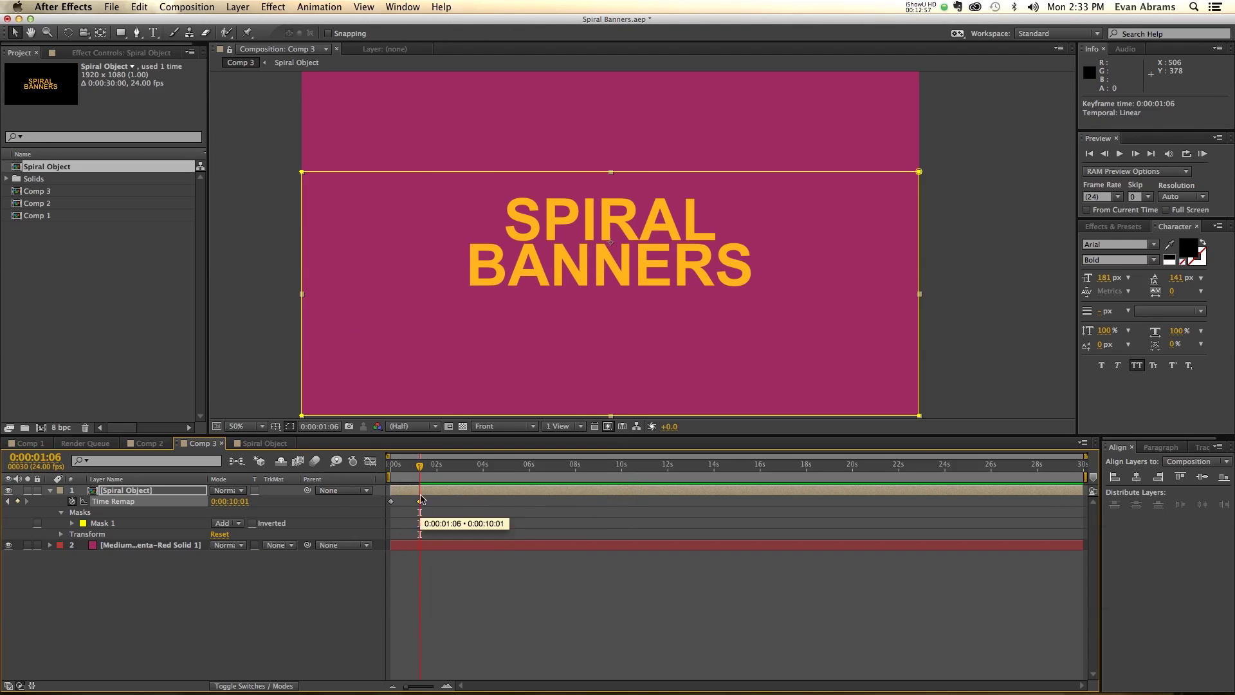
pyautogui.press('space')
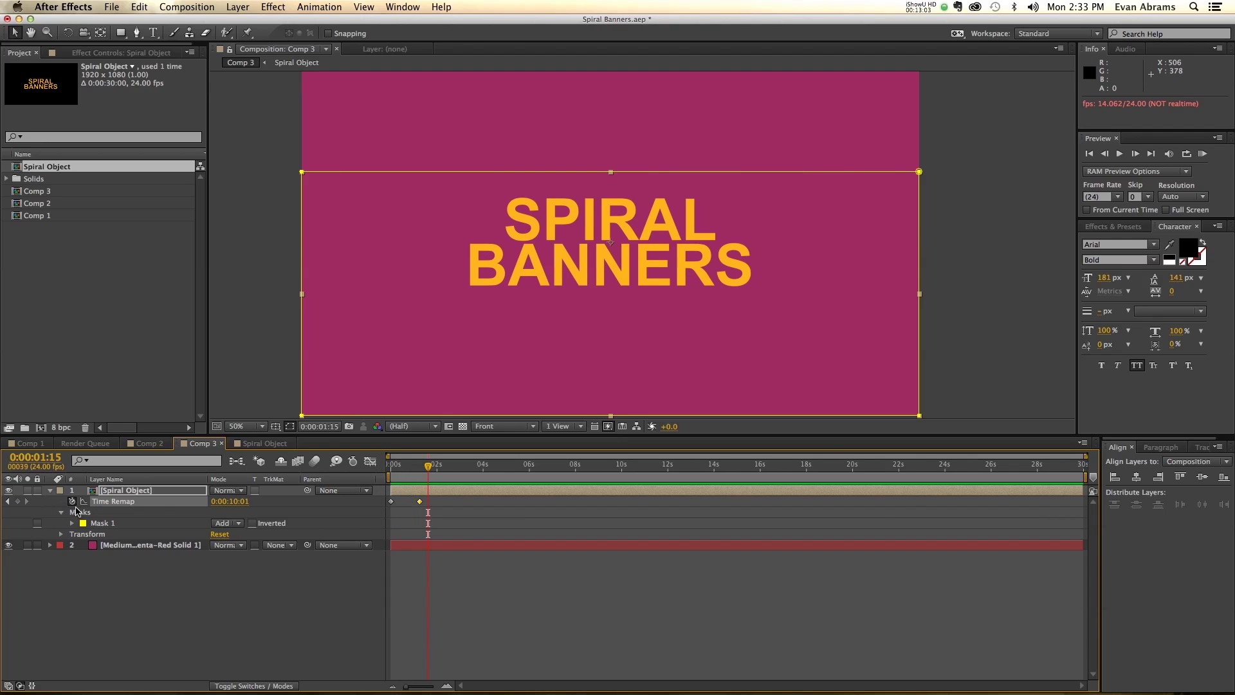
# Add a loopOut("cycle") expression to Spiral Object's Time Remap and preview the loop
pyautogui.keyDown('alt'); pyautogui.click(72, 501); pyautogui.keyUp('alt')
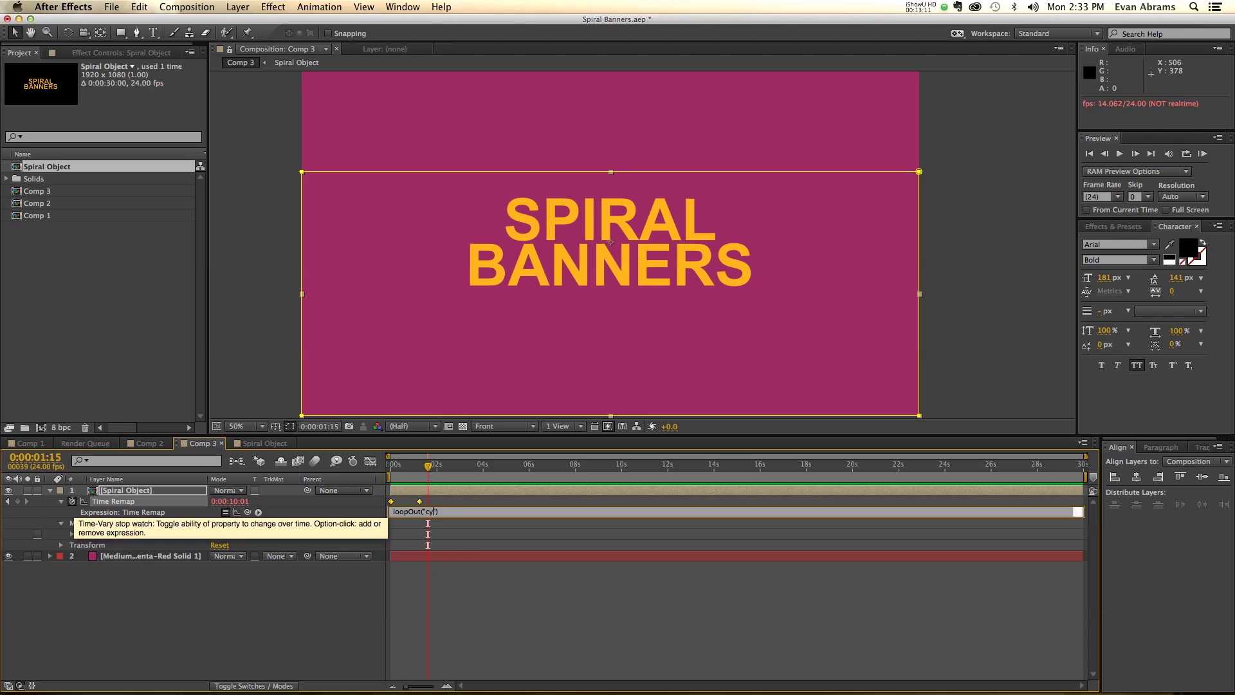
pyautogui.press('KP_Enter')
pyautogui.press('space')
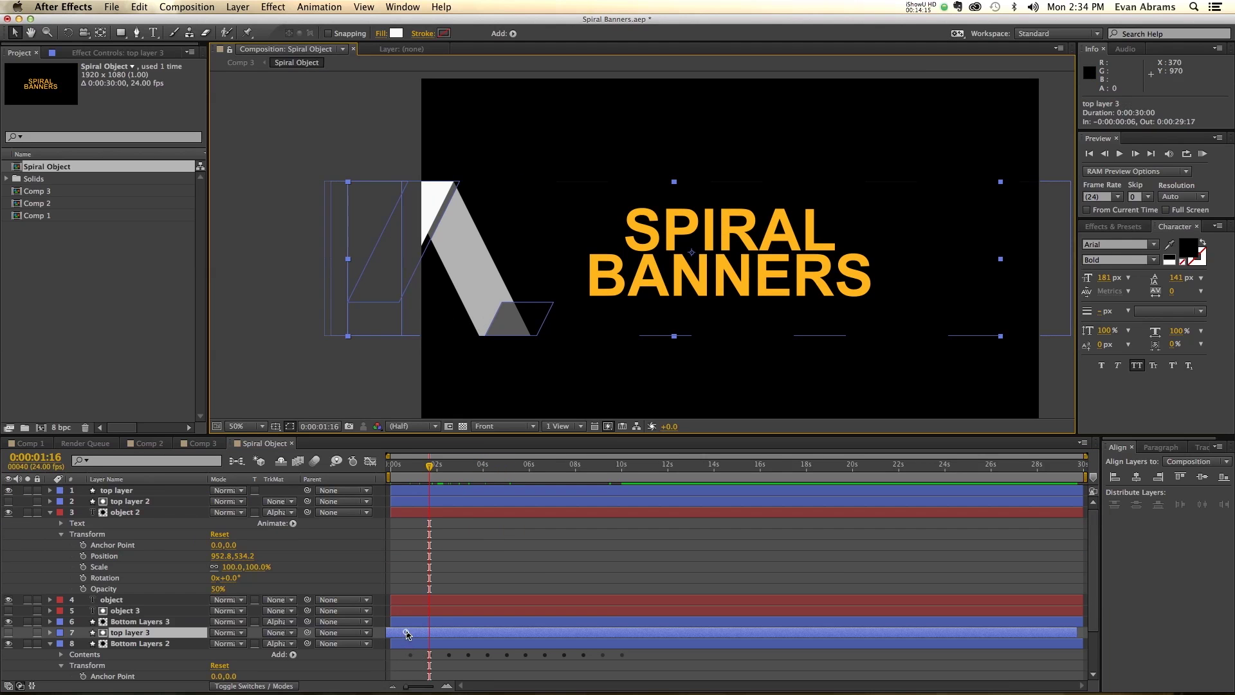
# Slide top layer 3 to start at 0:00, then preview the looping ribbon in Comp 3
pyautogui.moveTo(404, 633); pyautogui.dragTo(412, 634)
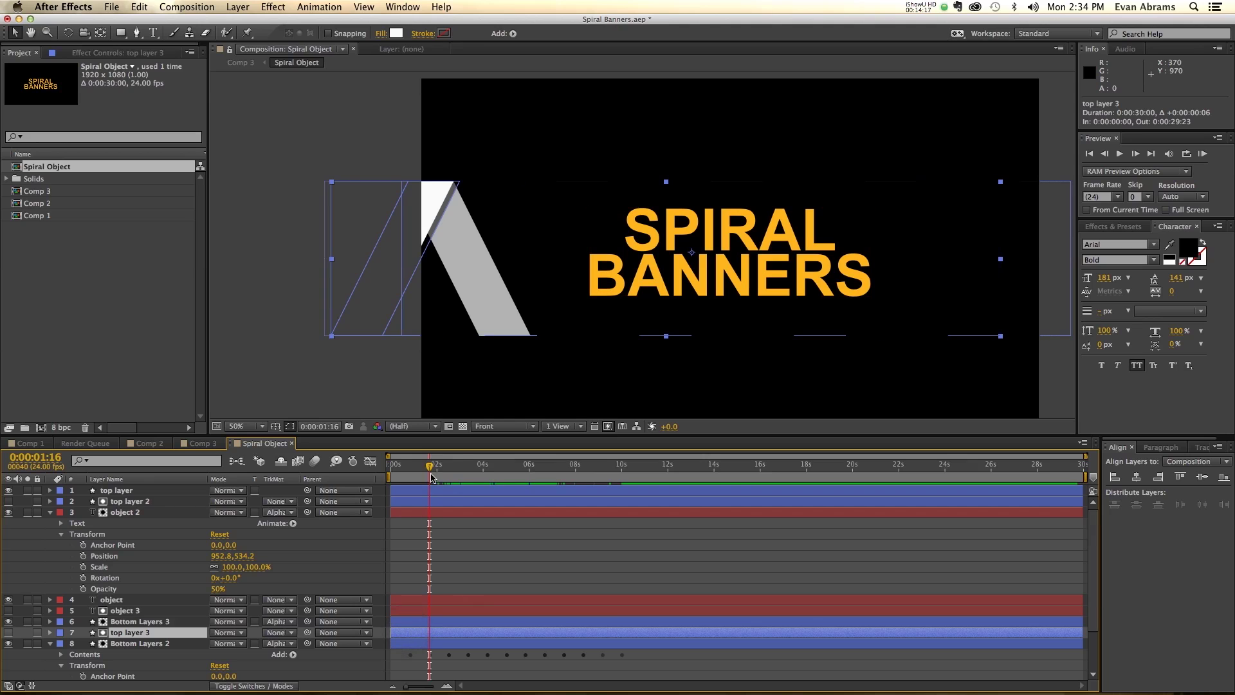
pyautogui.moveTo(432, 474); pyautogui.dragTo(546, 480)
pyautogui.click(202, 443)
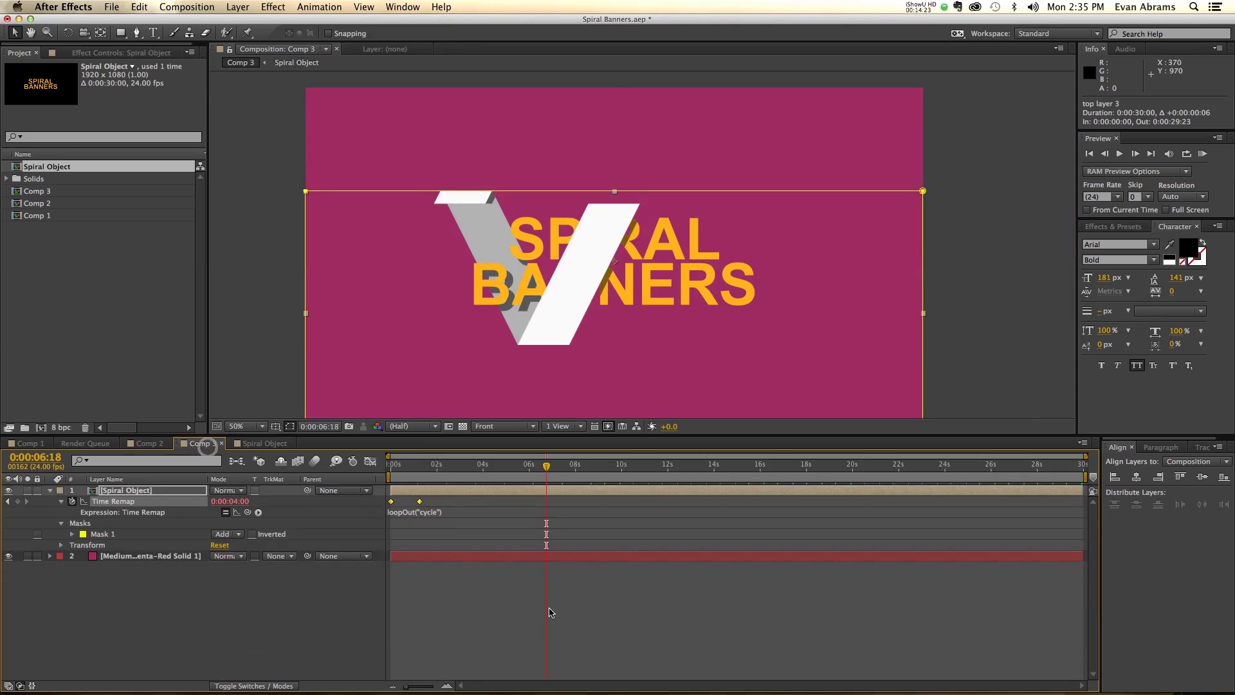
pyautogui.press('h')
pyautogui.press('space')
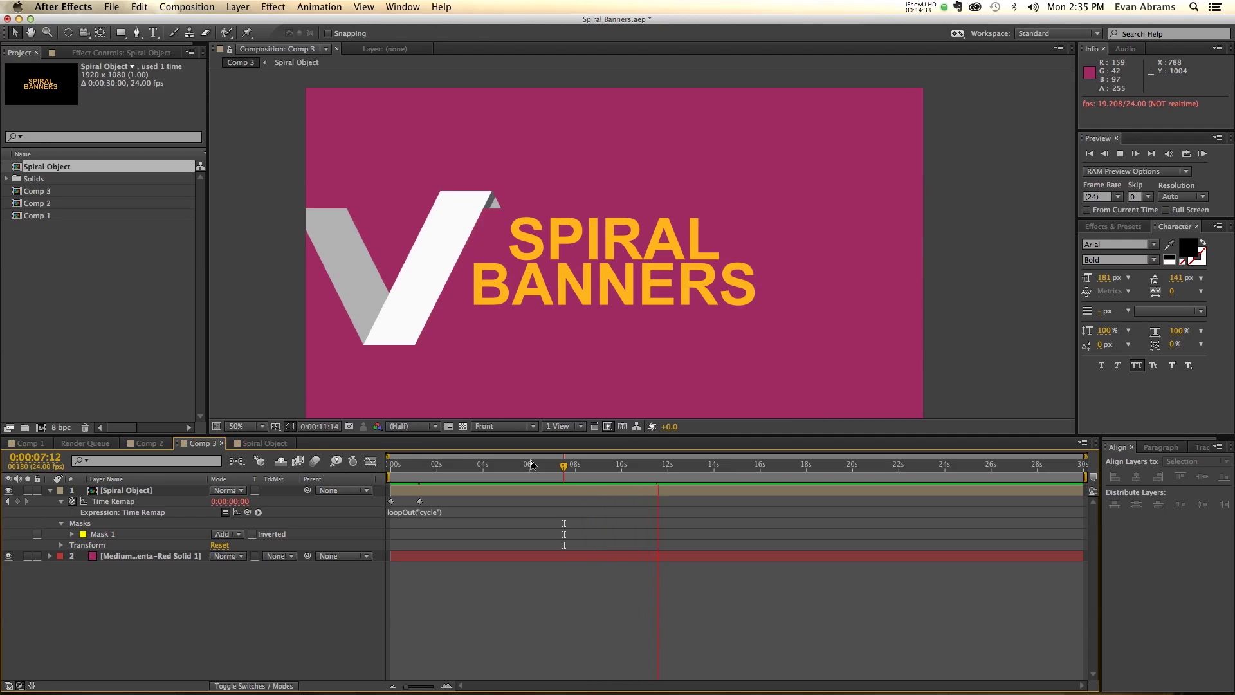
pyautogui.press('space')
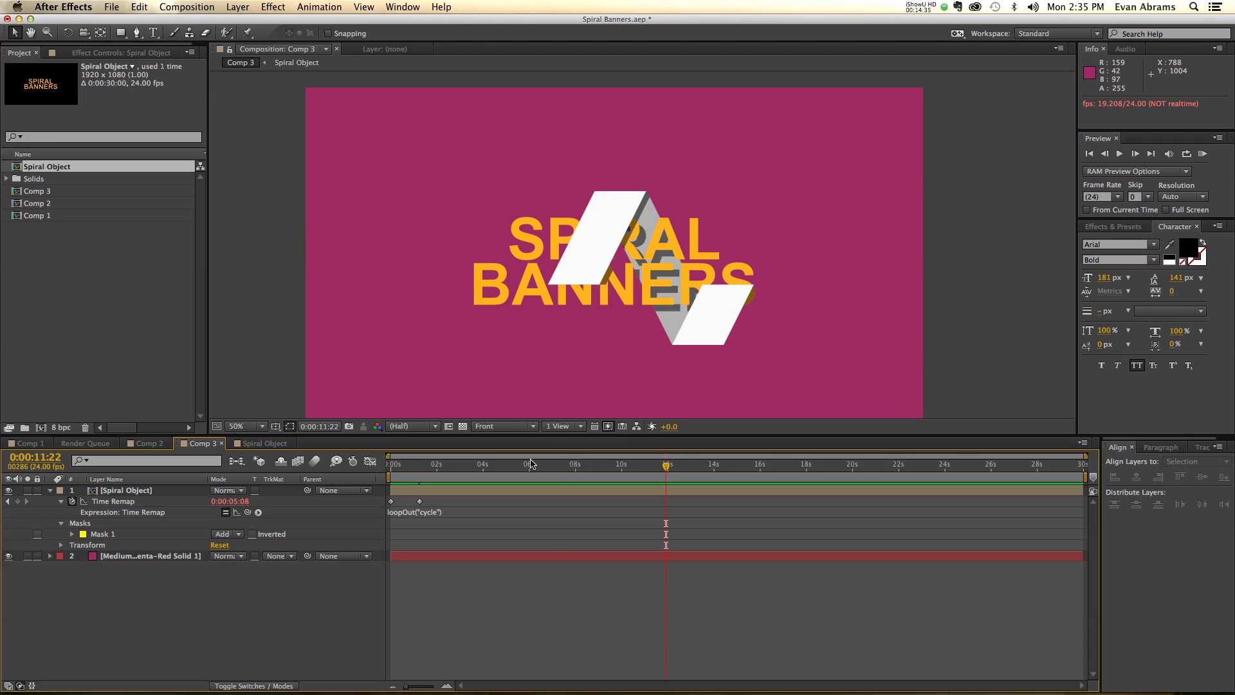